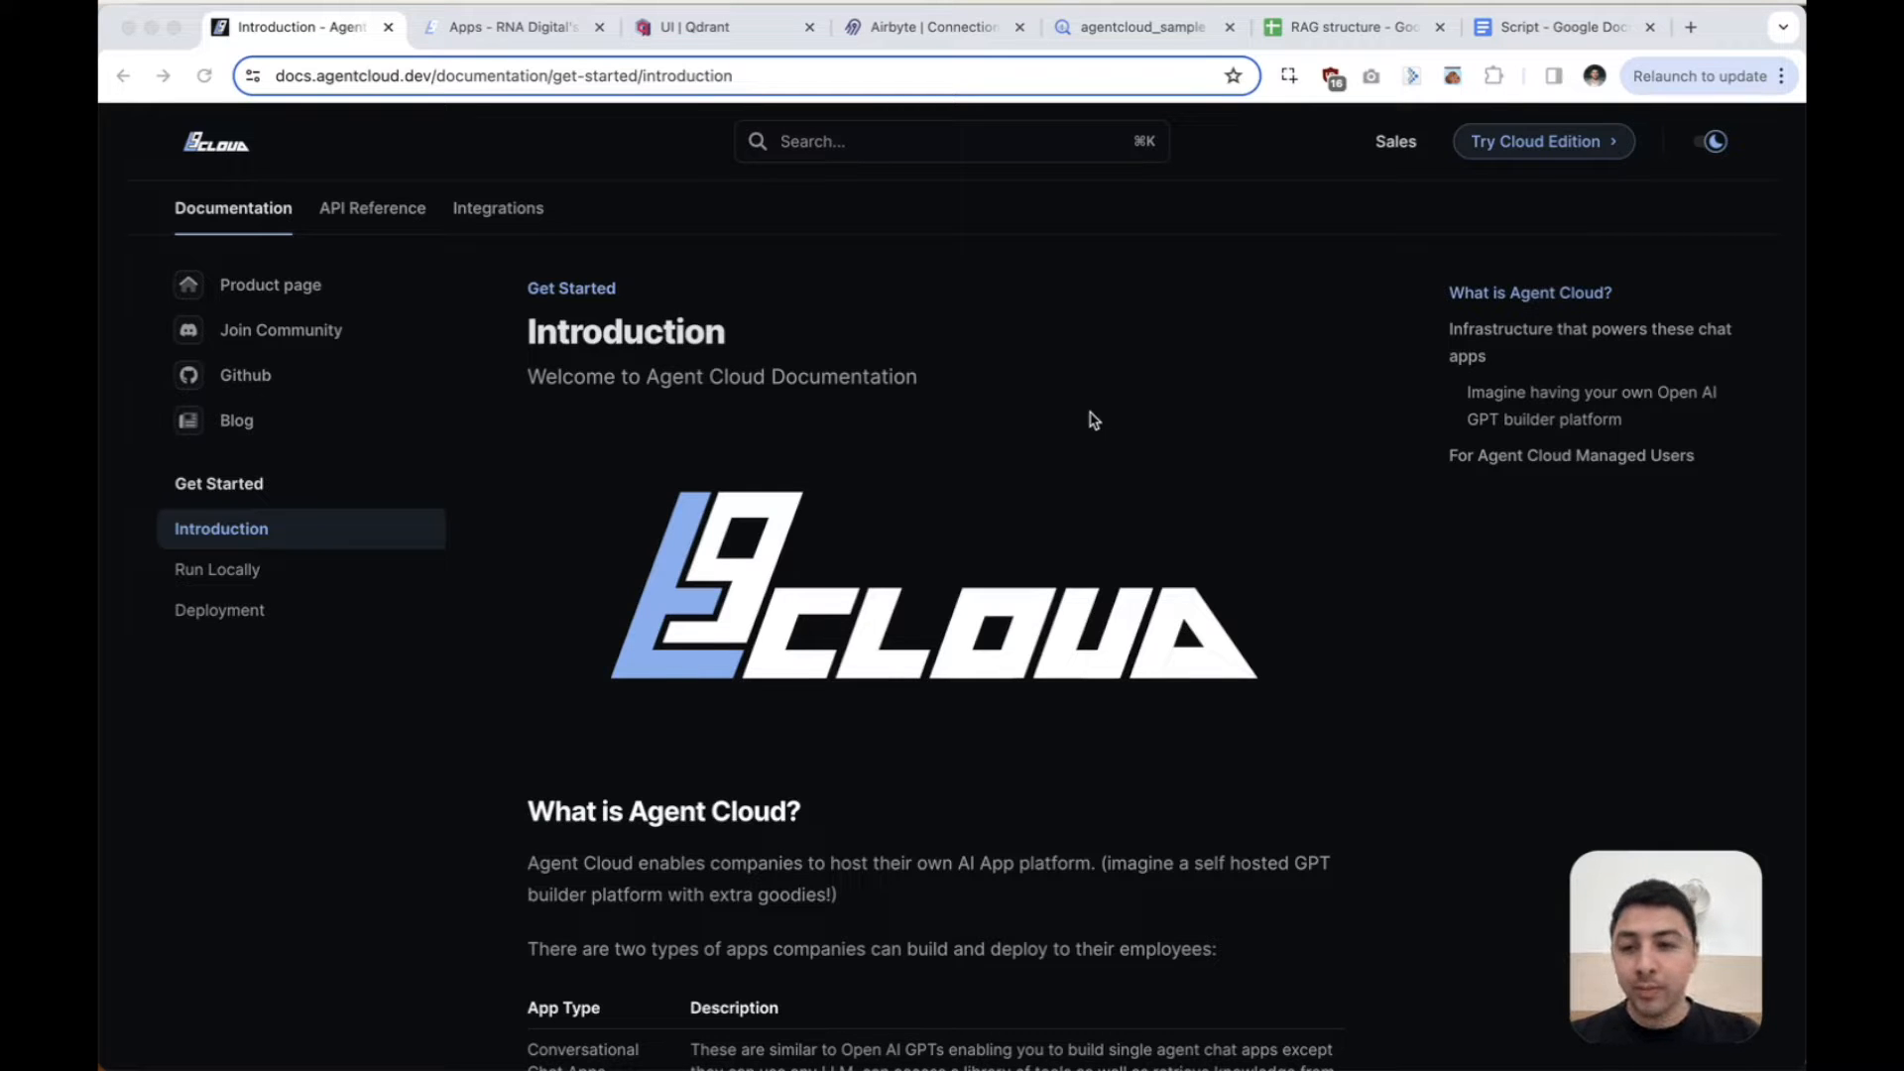
Read through the Agent Cloud Introduction page, covering the app types, the RAG and multi-agent diagrams and the key differences.
scroll(853, 585, "down", 5)
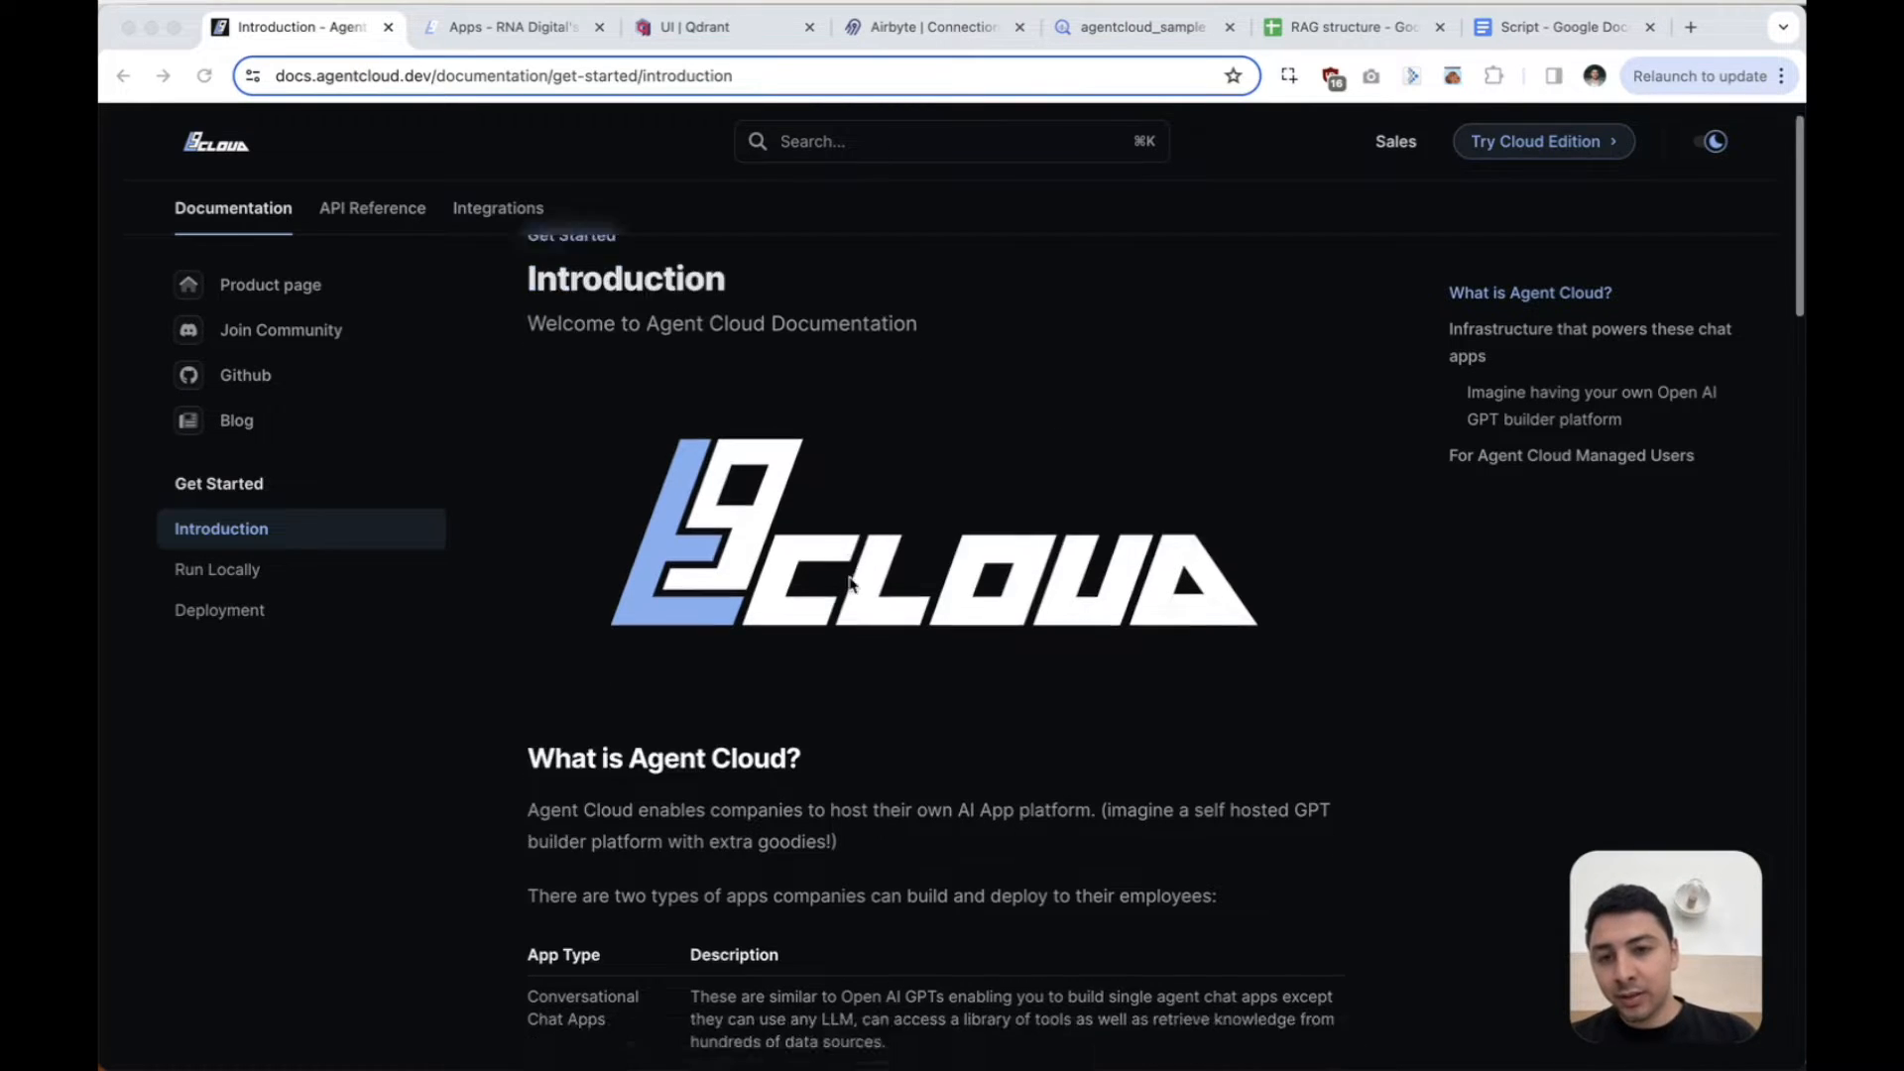
scroll(852, 585, "down", 1)
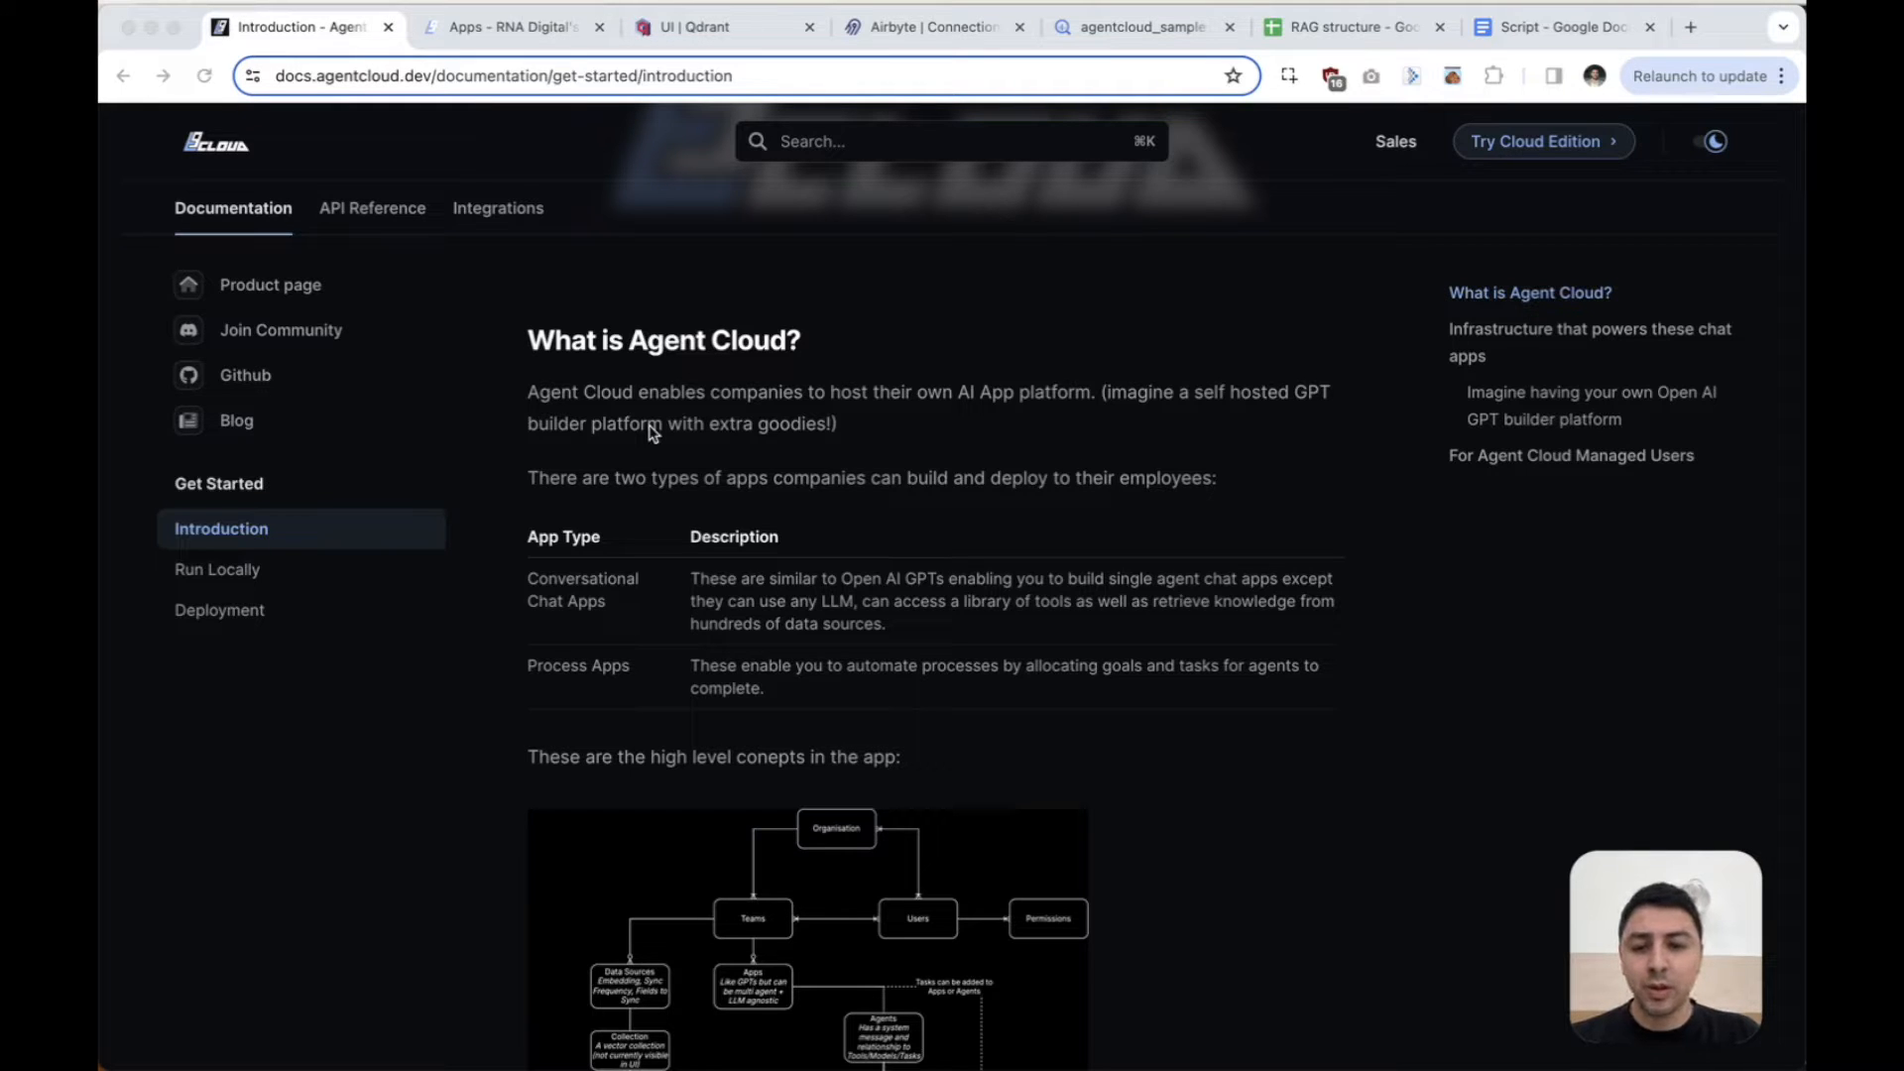
scroll(646, 595, "down", 2)
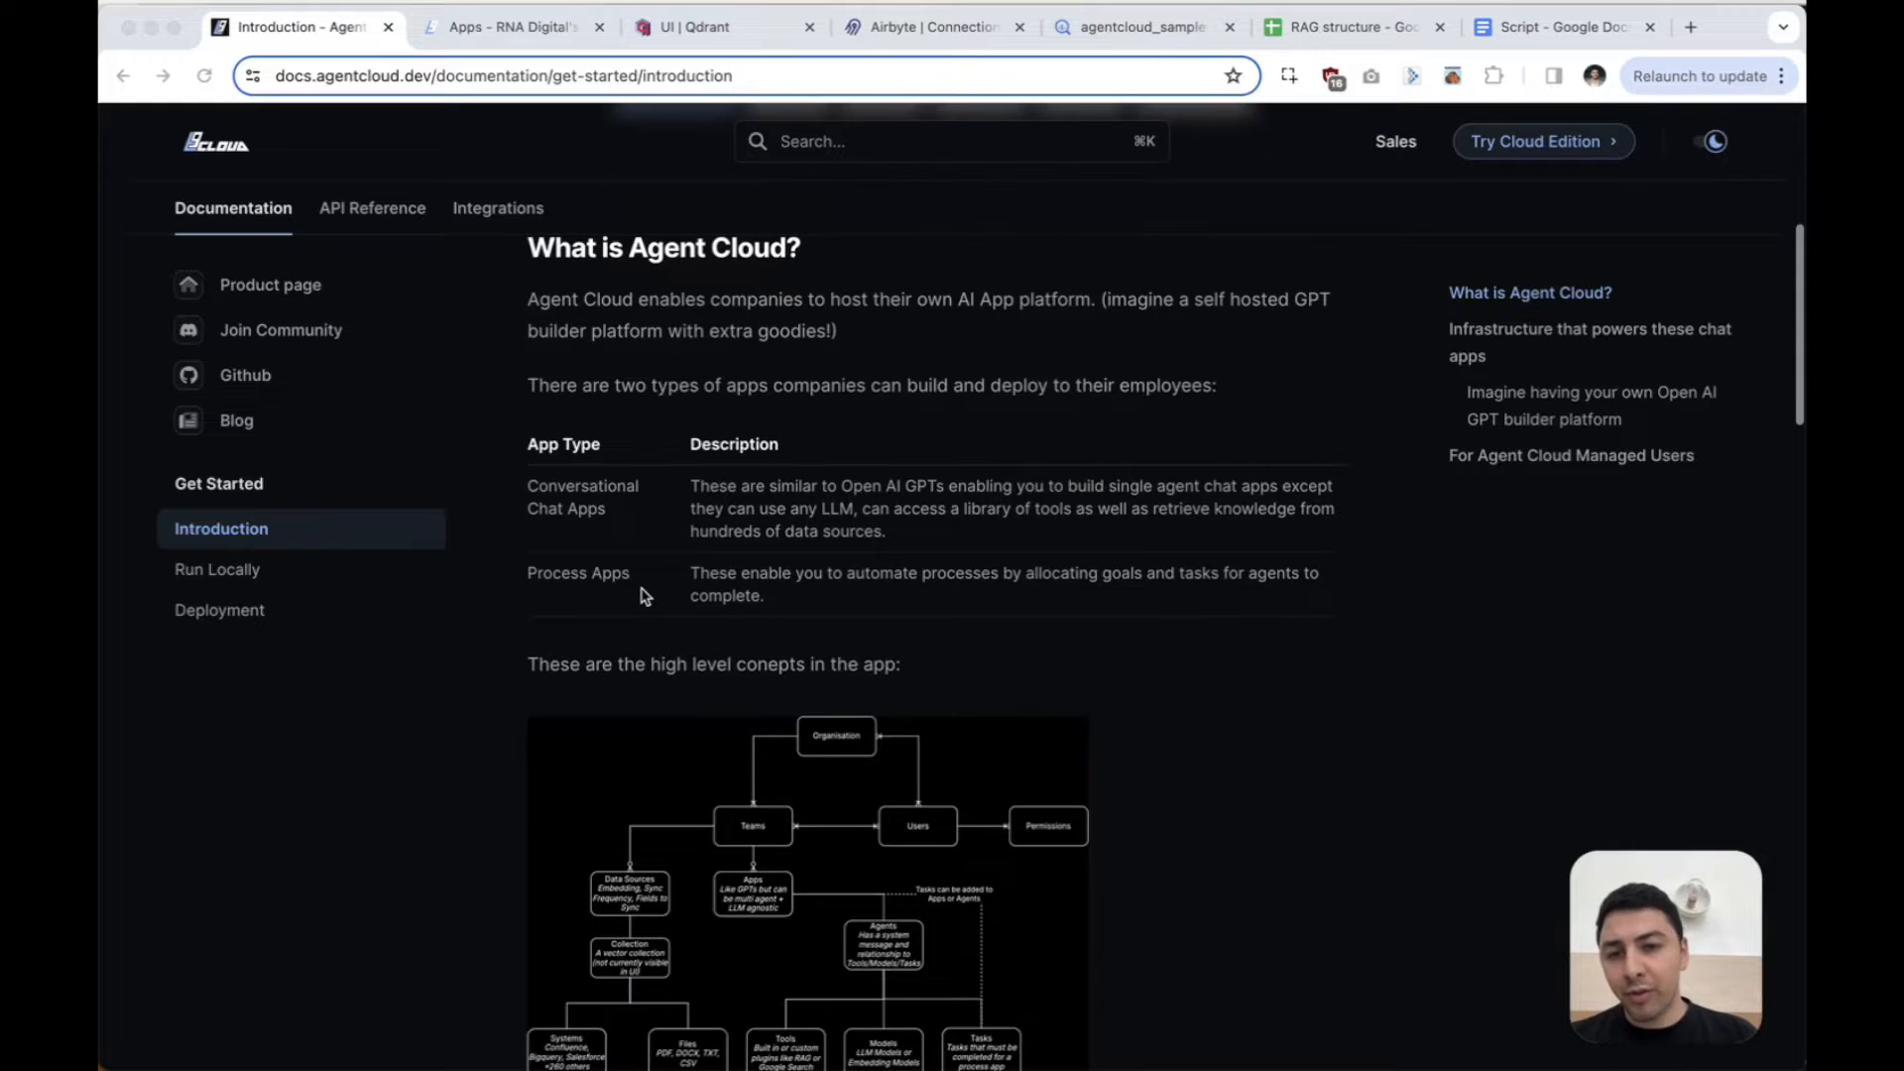
triple_click(554, 496)
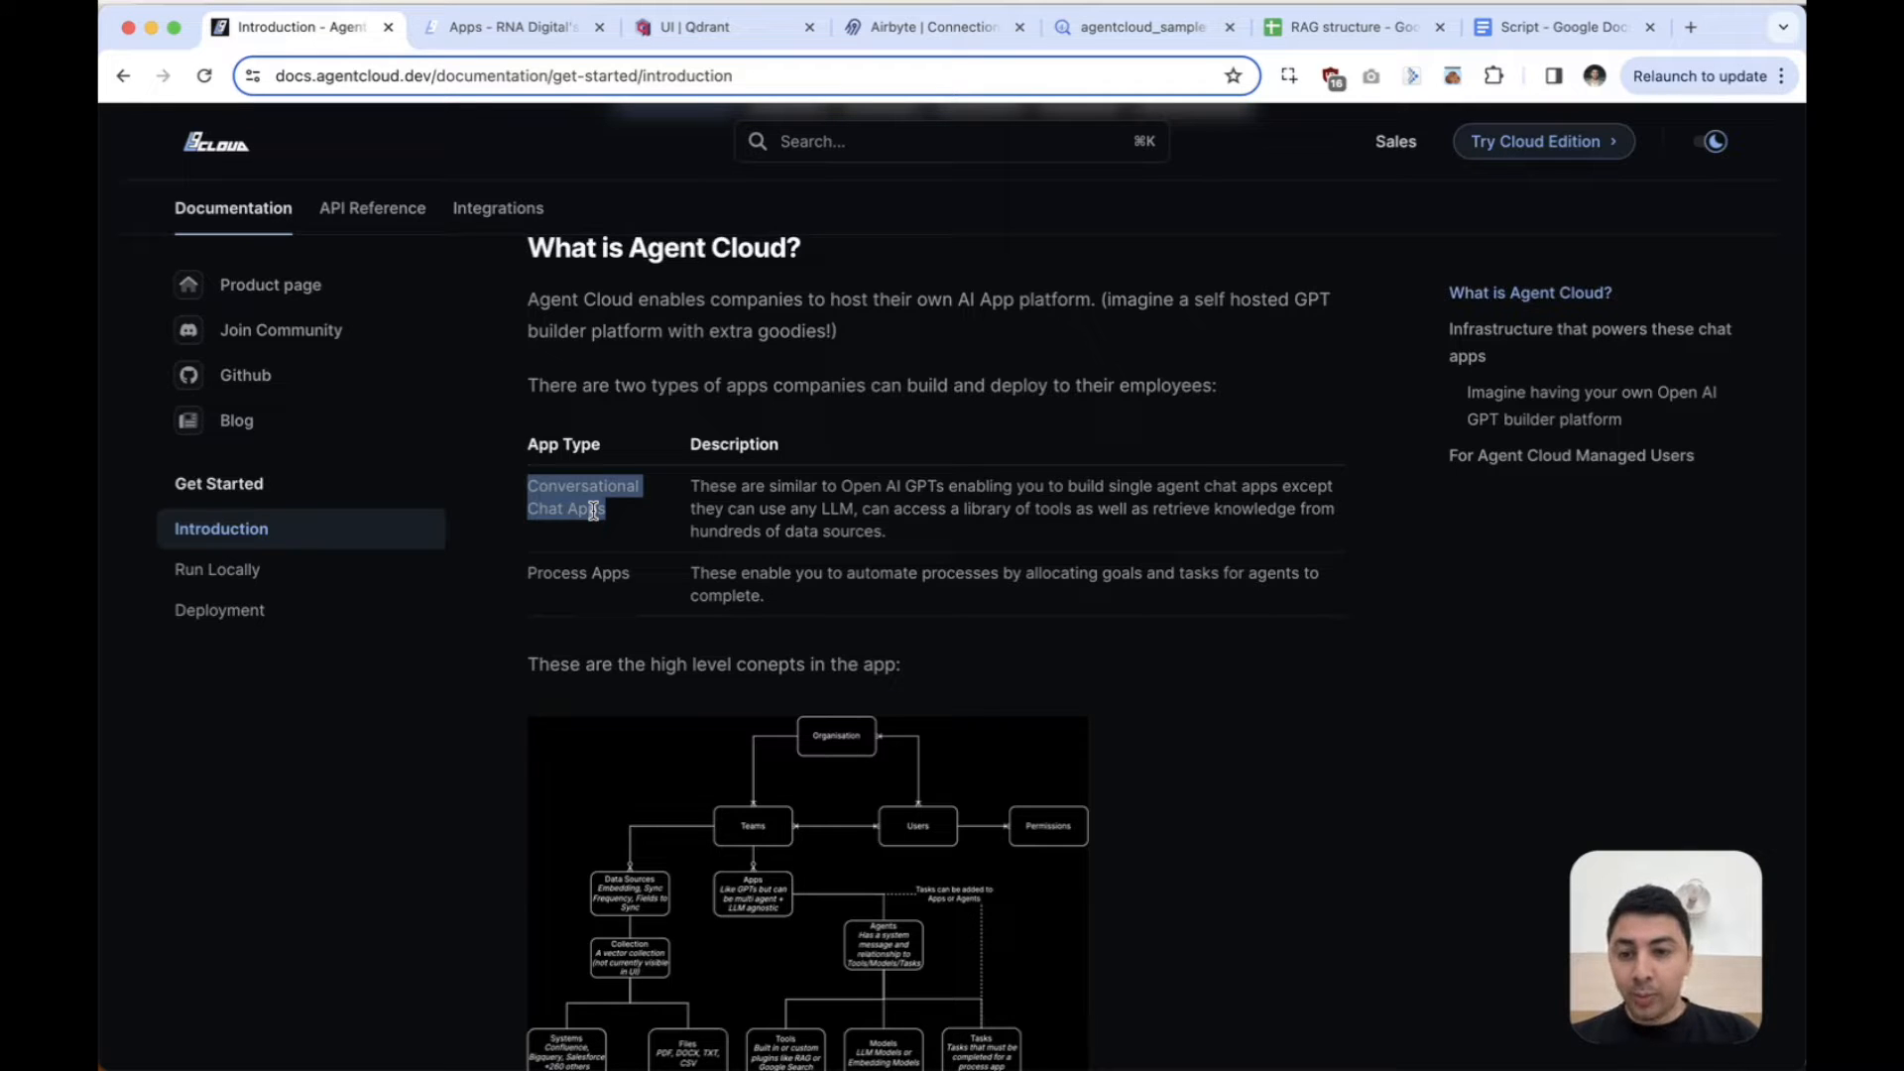
triple_click(572, 572)
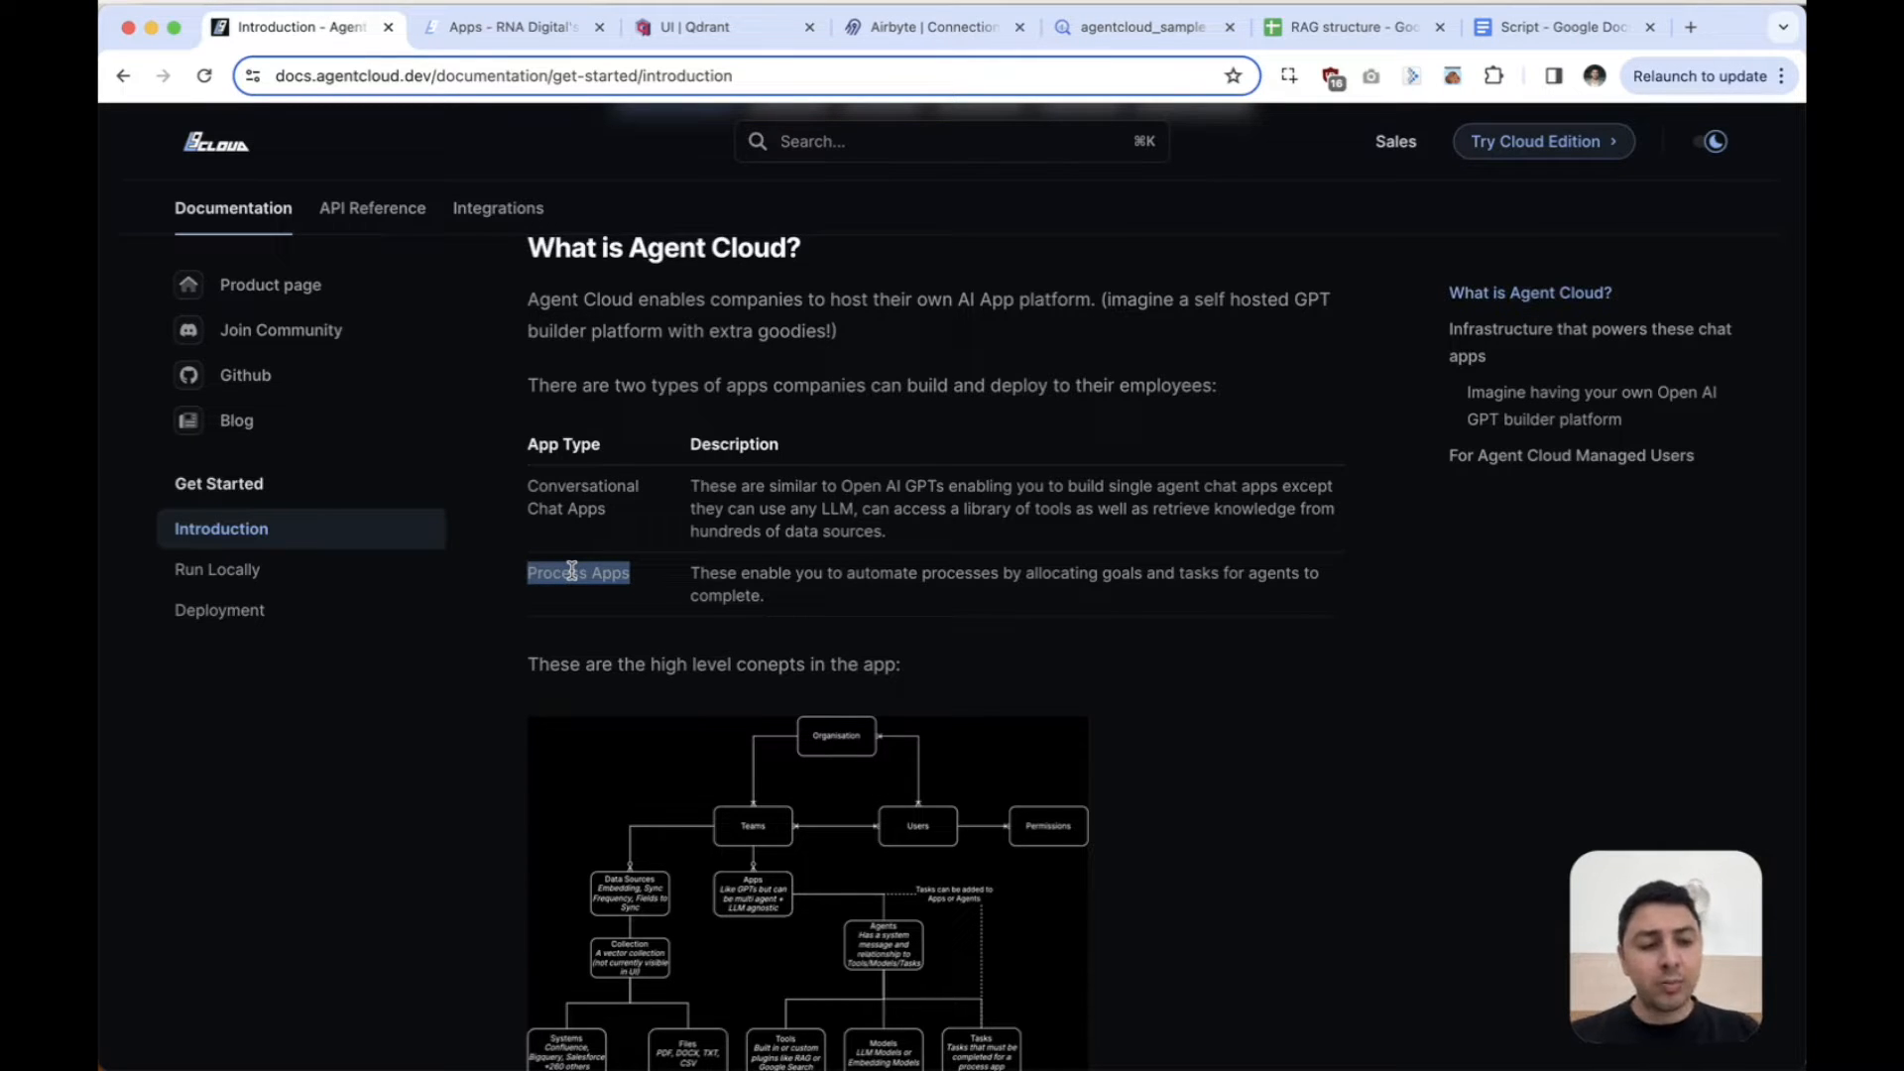
scroll(571, 571, "down", 6)
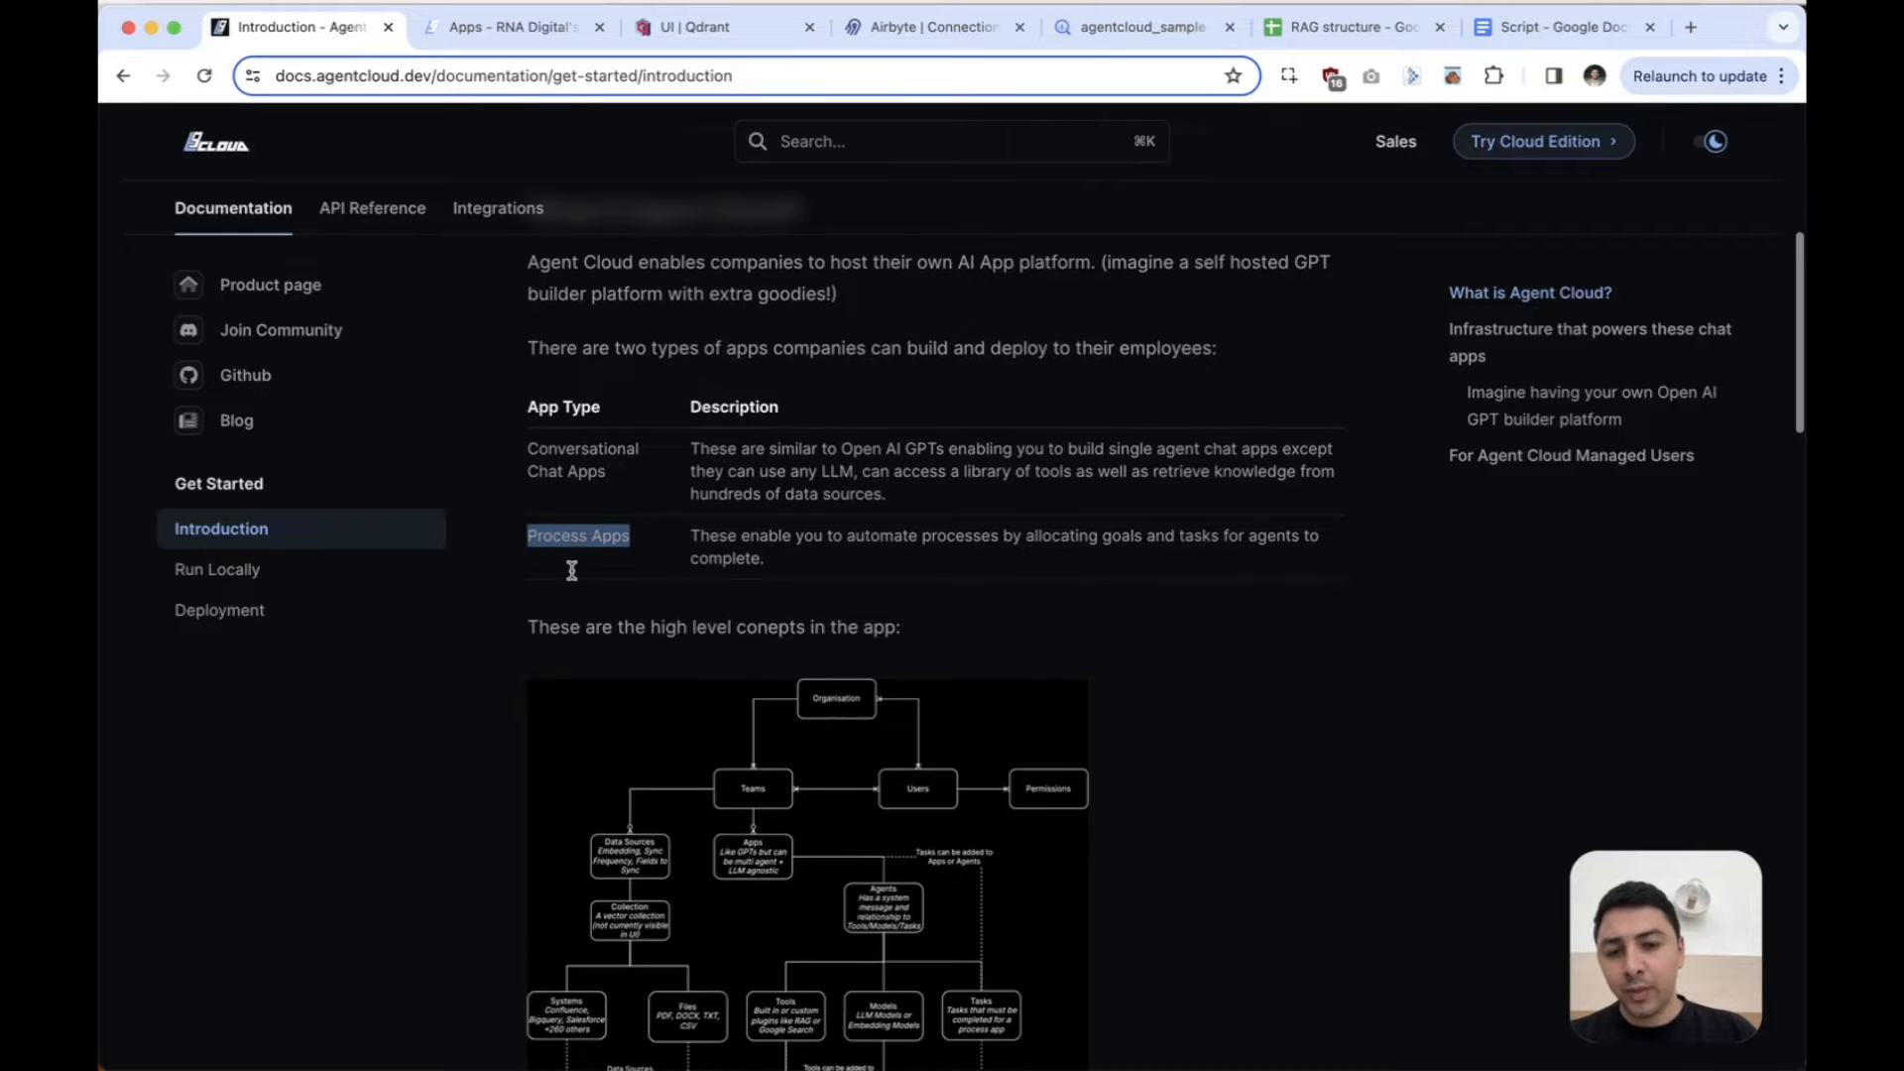
scroll(572, 570, "down", 6)
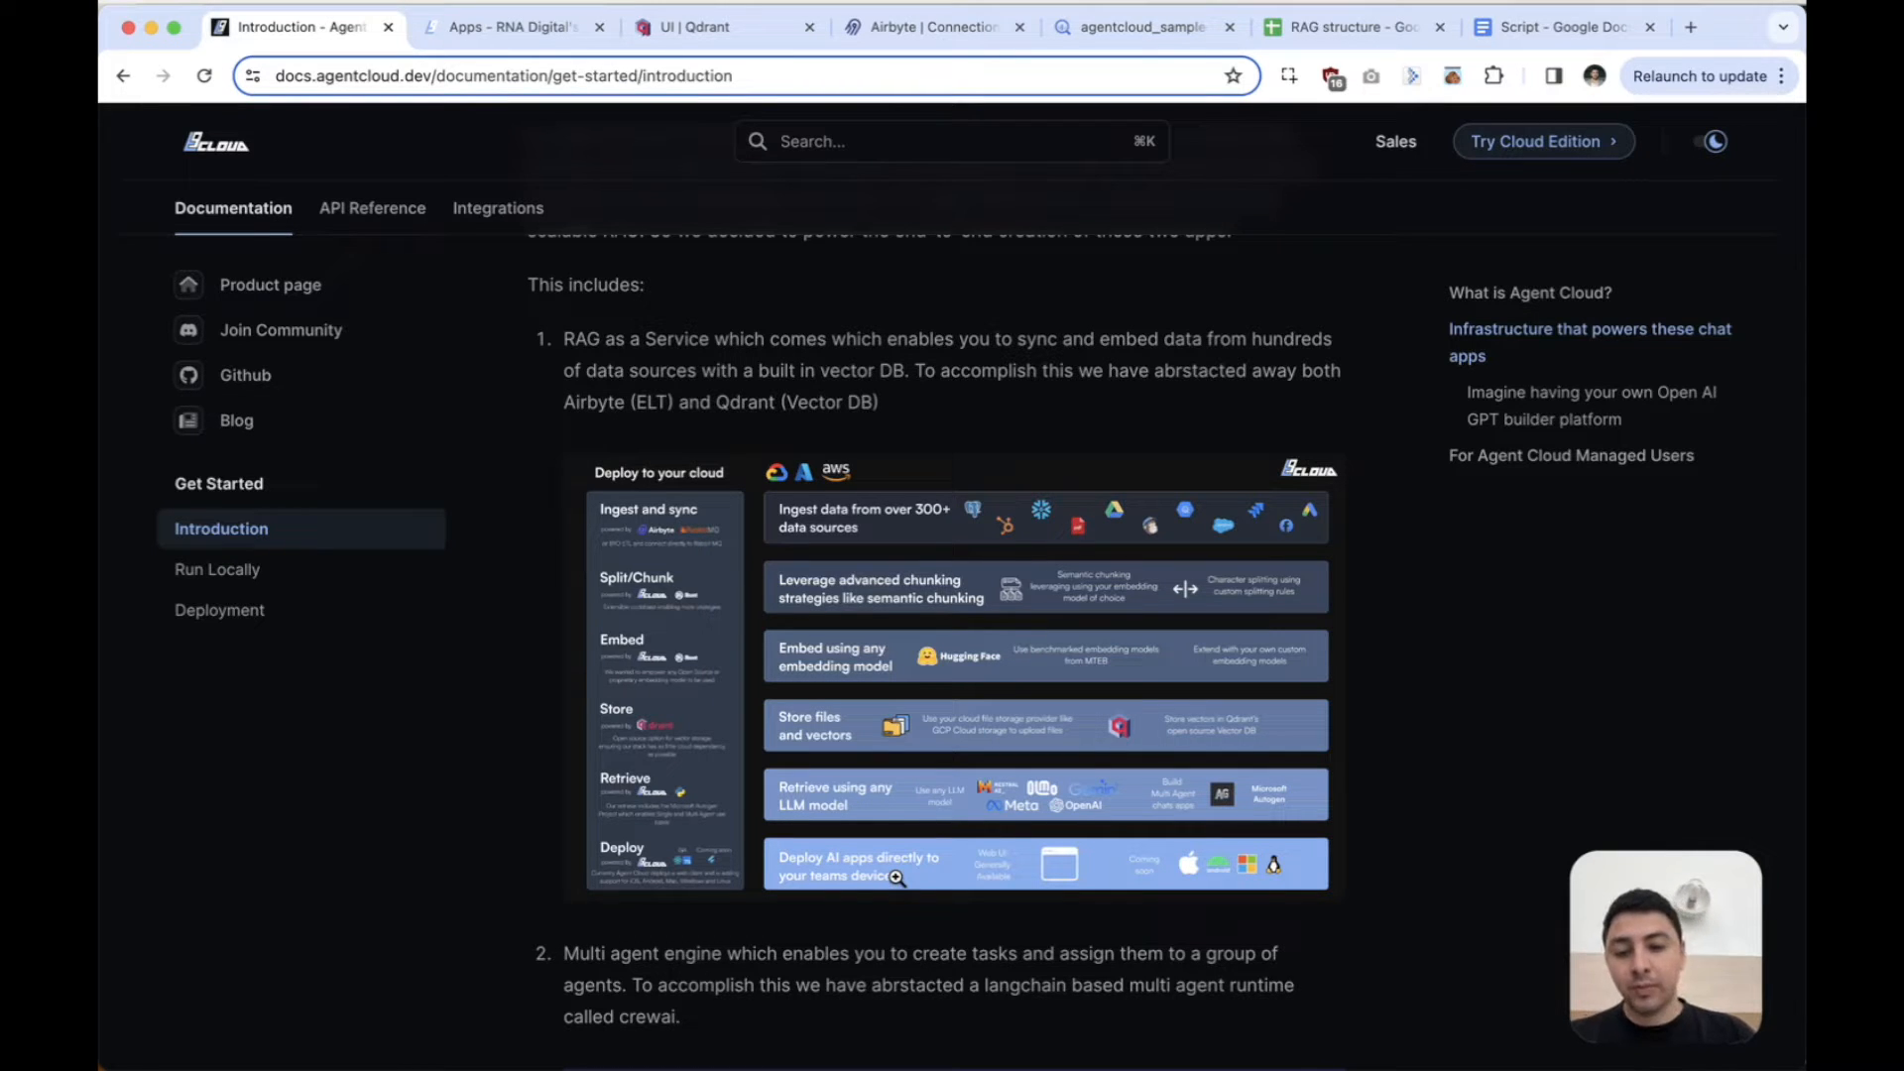
scroll(897, 876, "down", 6)
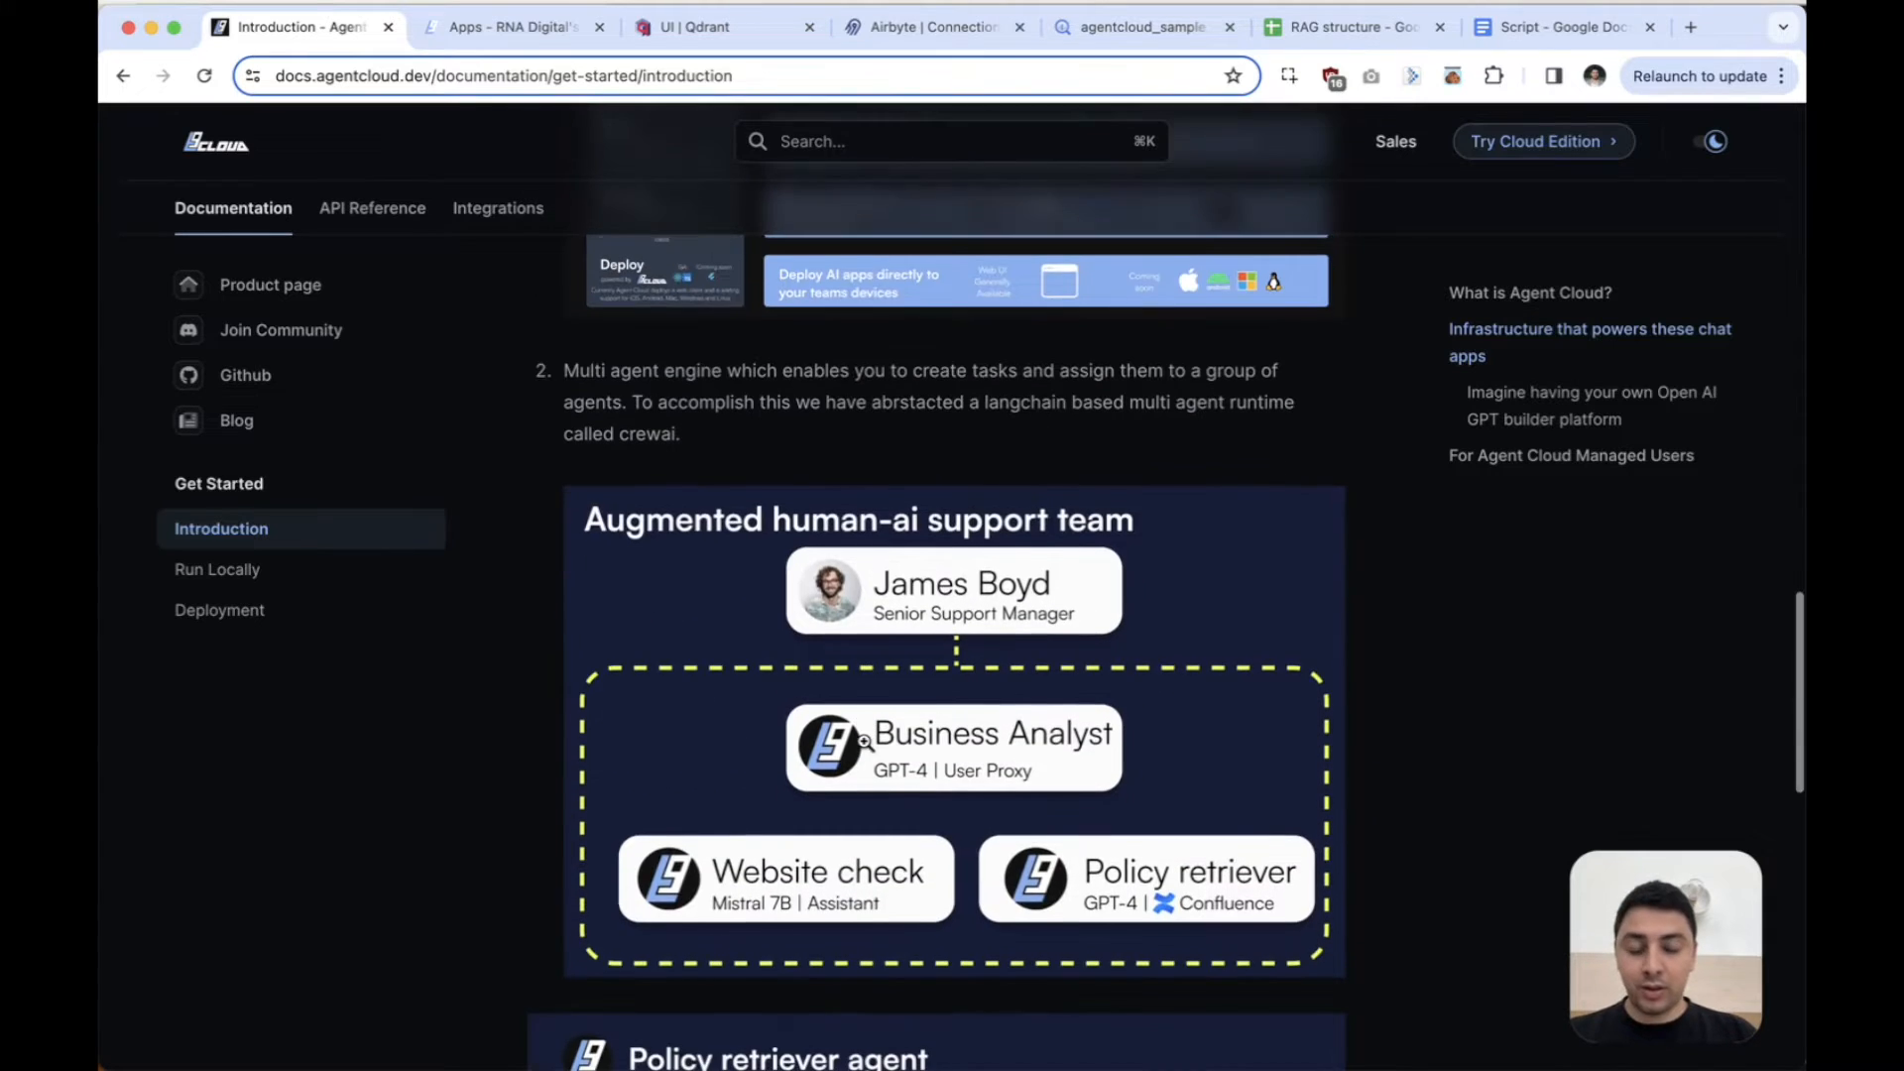
scroll(865, 739, "down", 2)
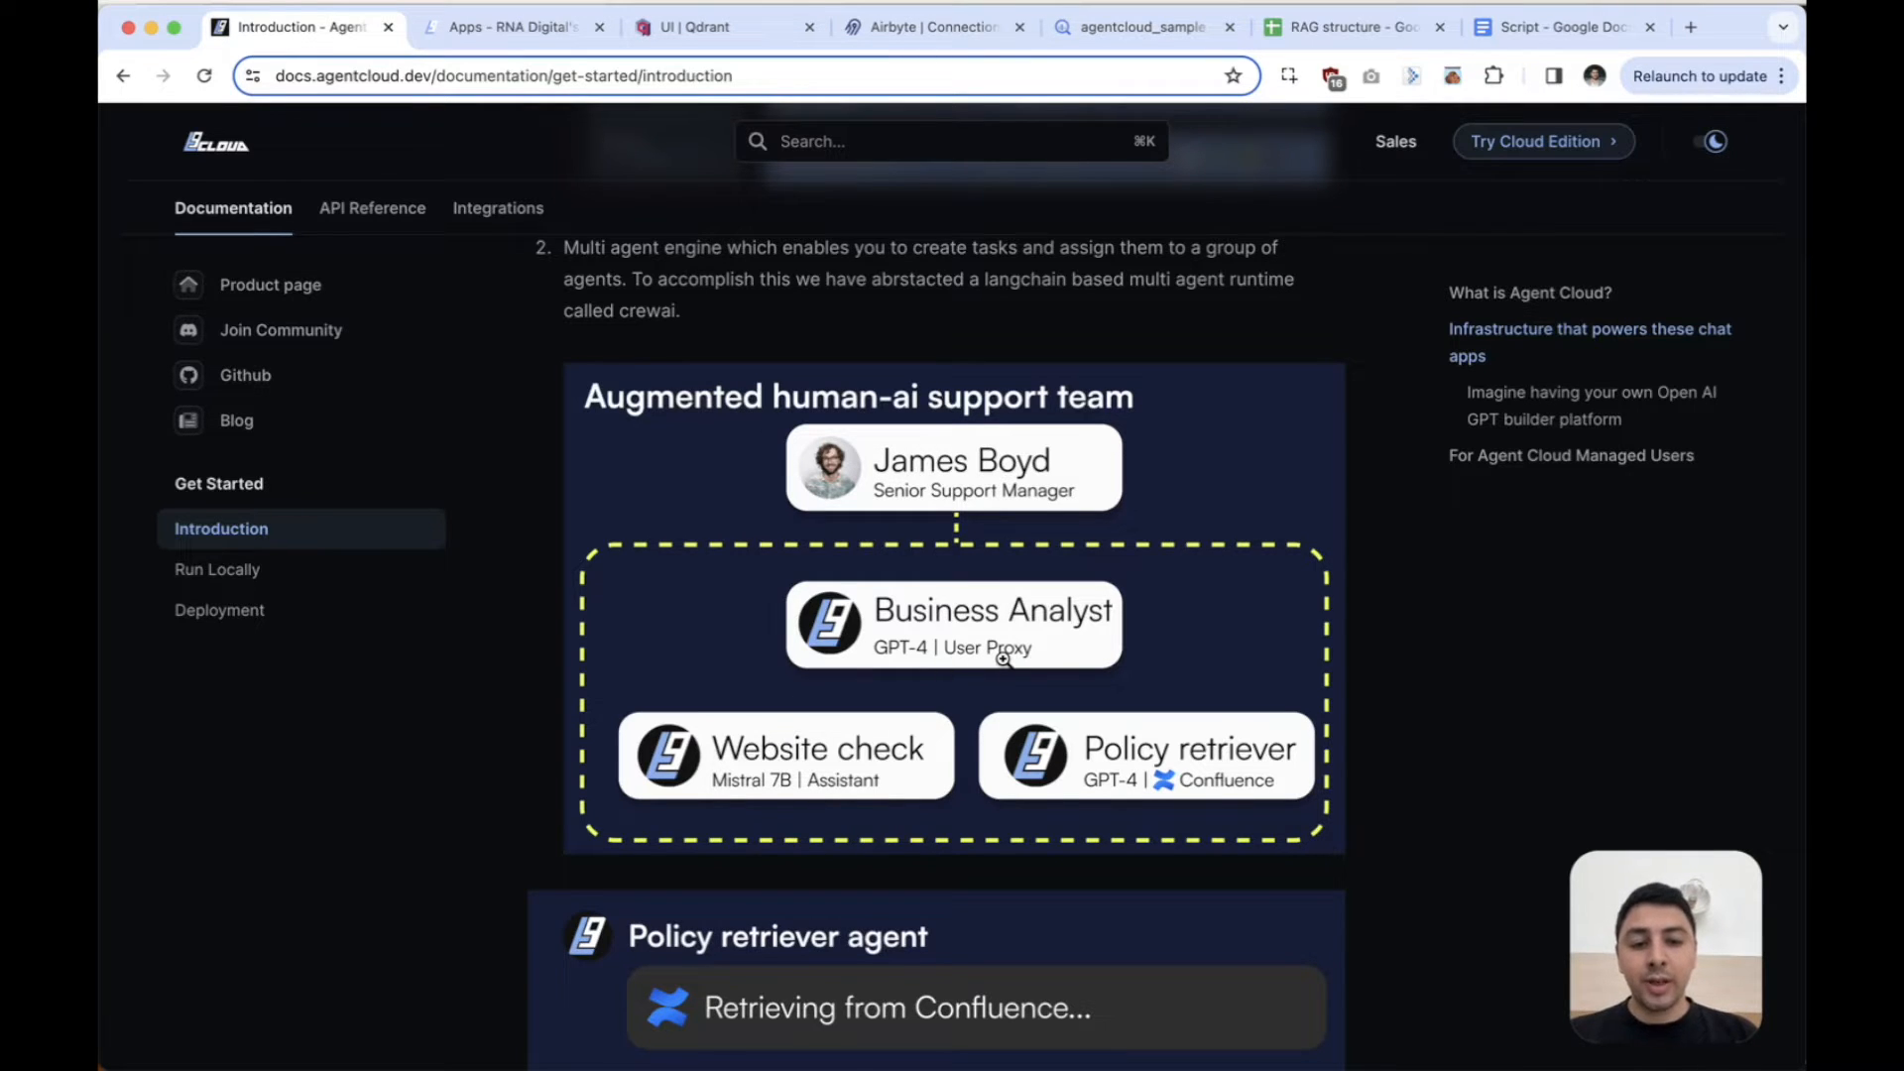
scroll(1004, 658, "down", 2)
scroll(792, 675, "down", 3)
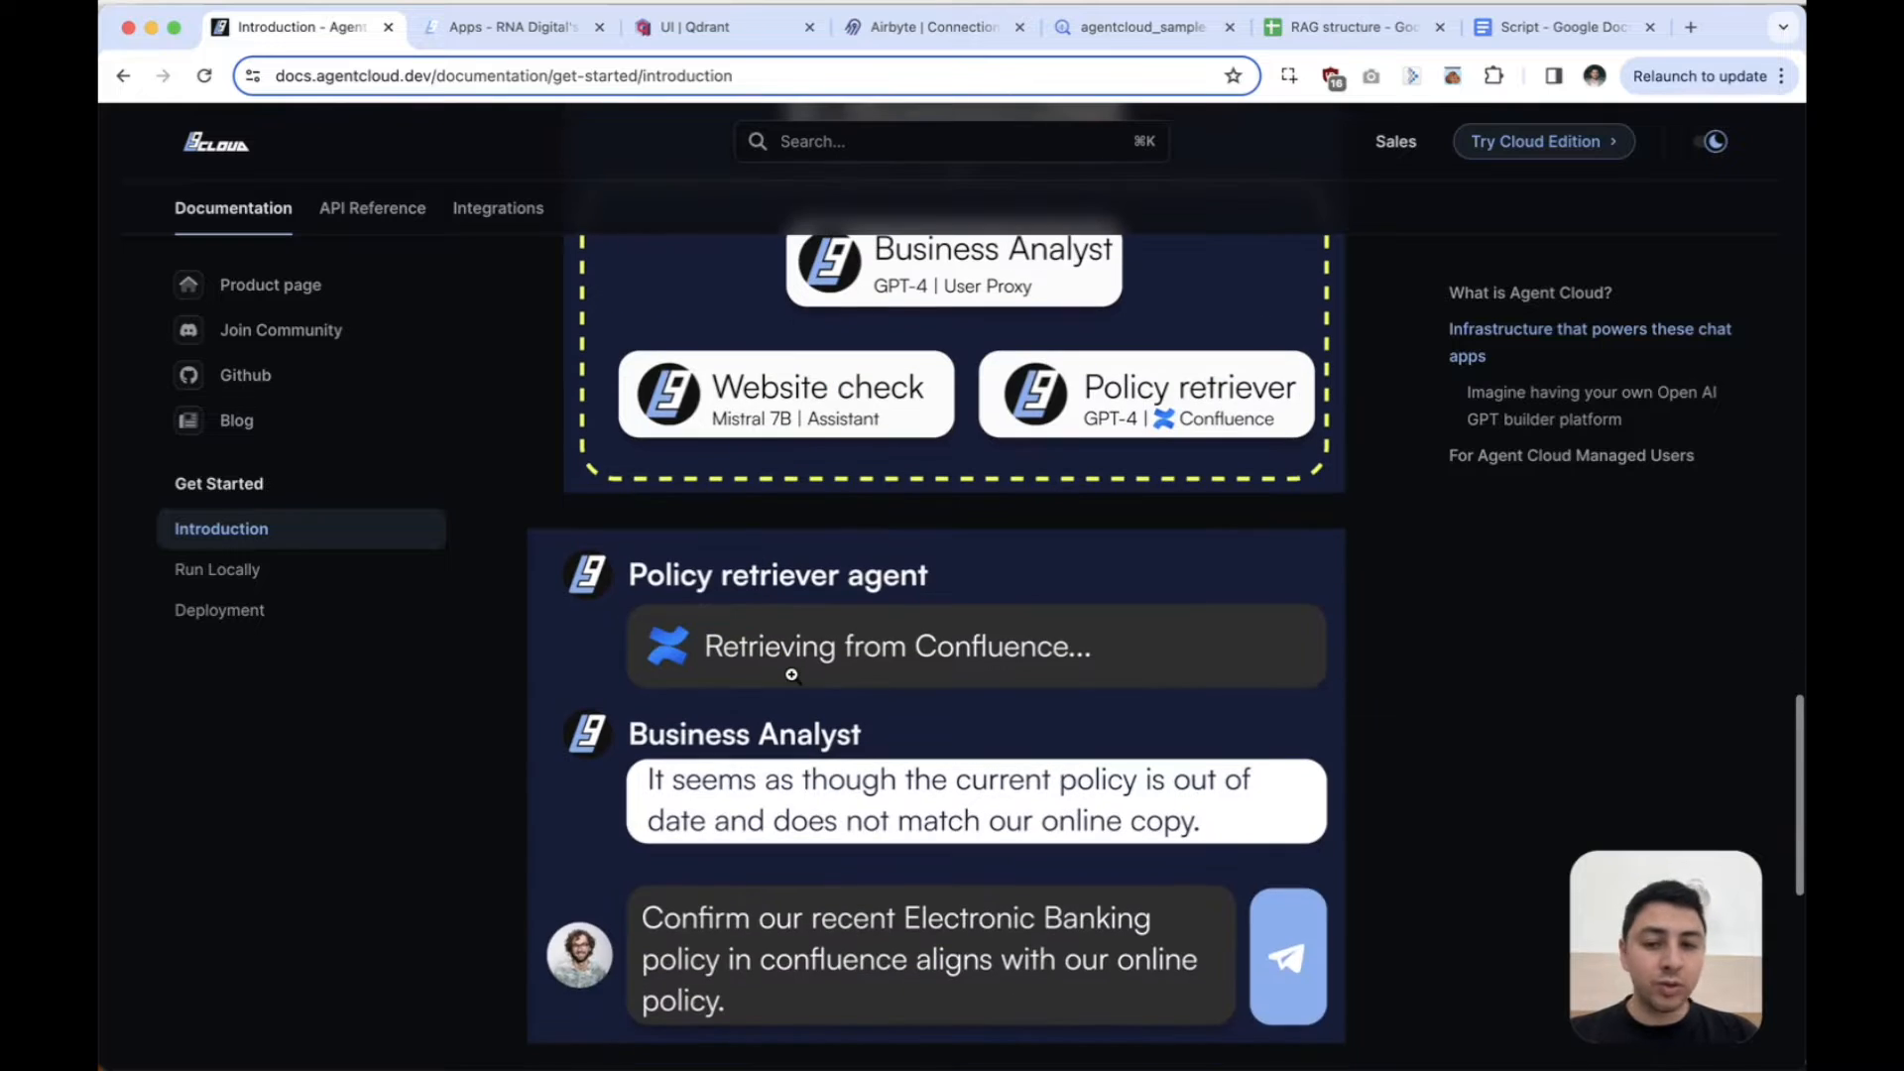
scroll(791, 676, "down", 6)
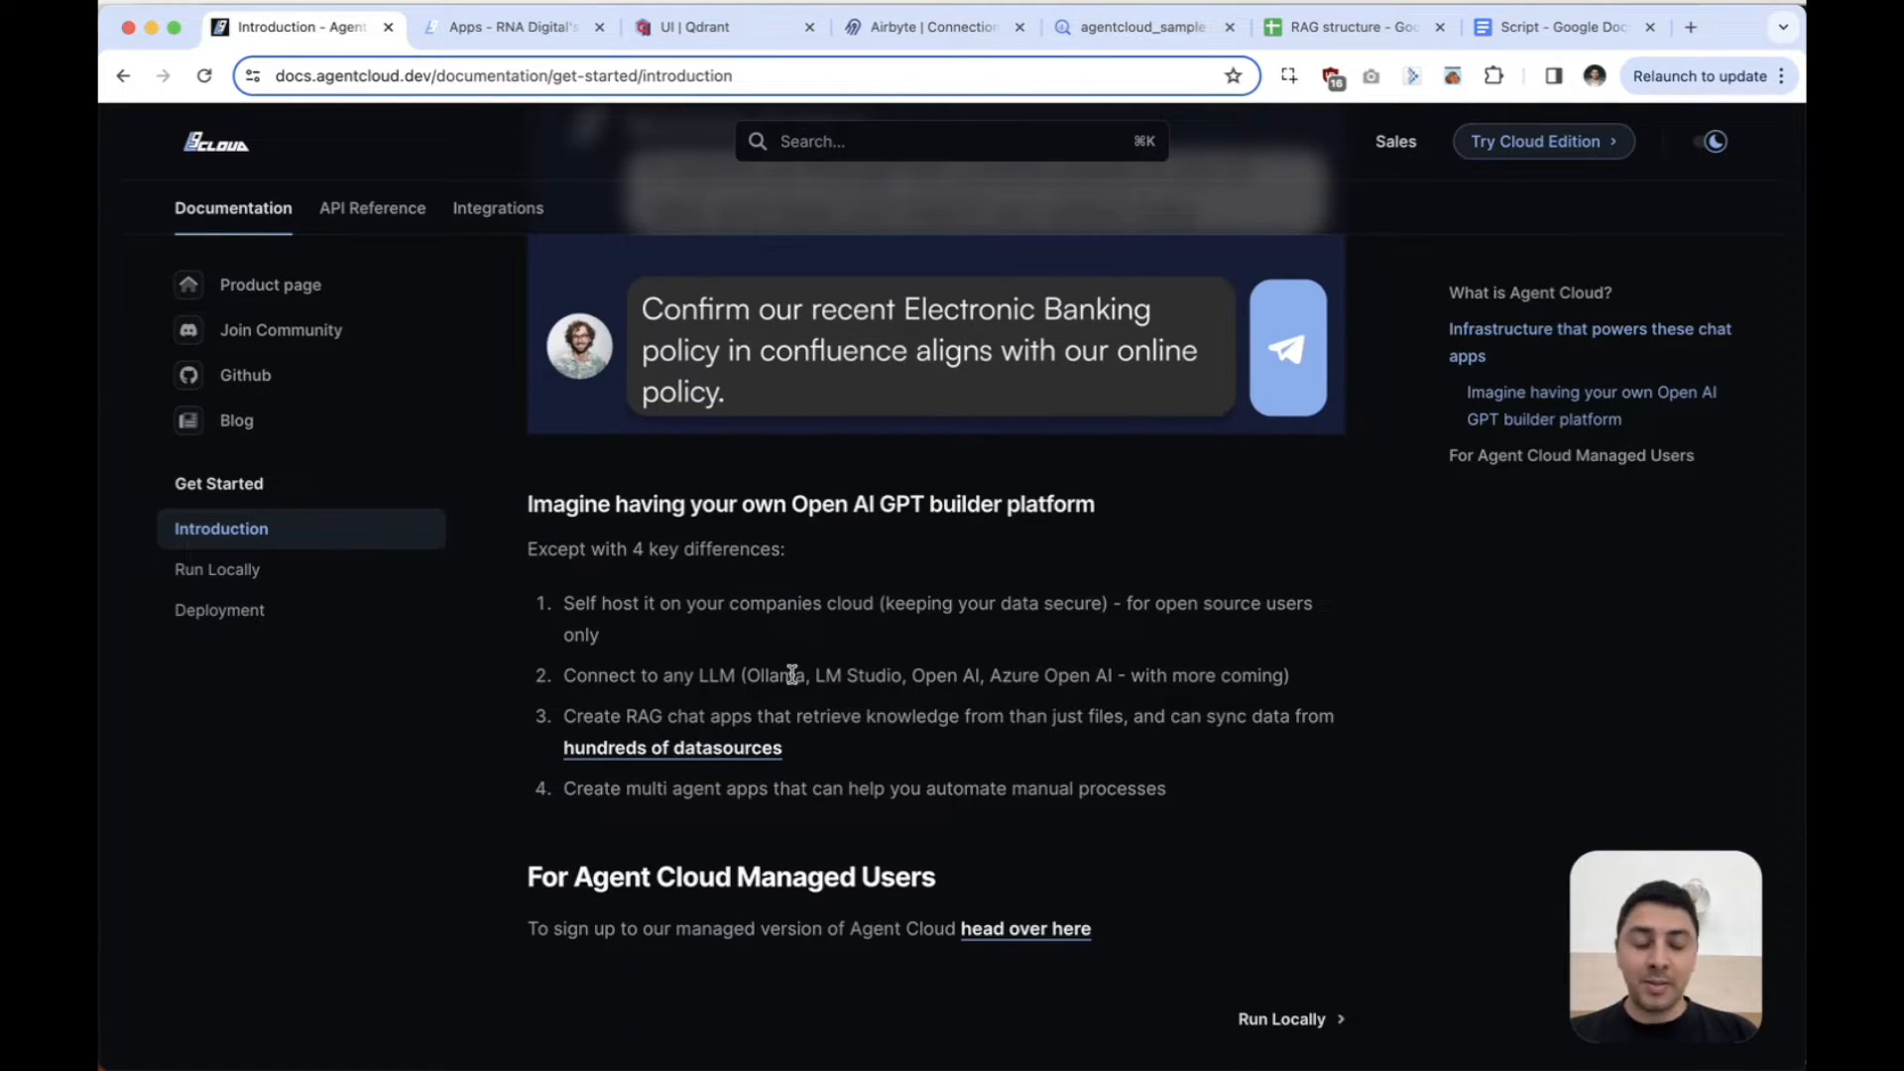
scroll(792, 675, "down", 1)
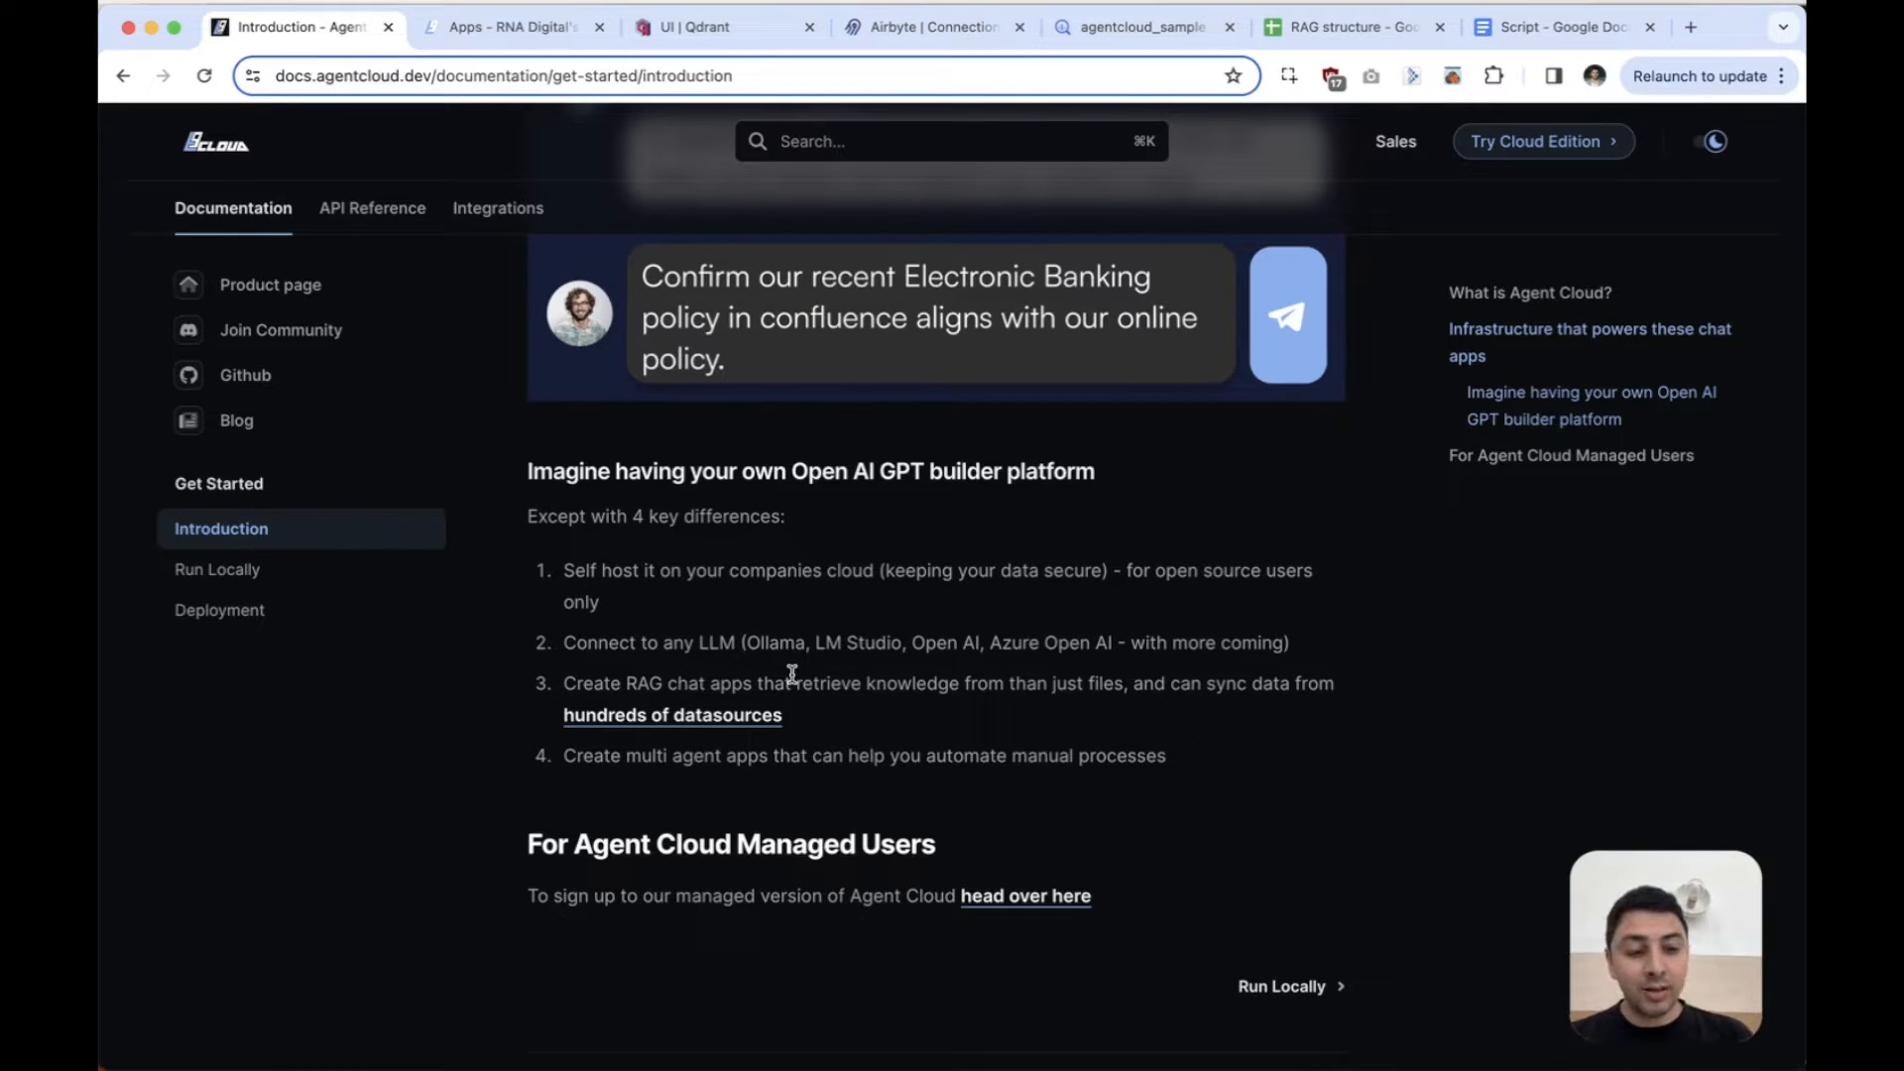
Switch to the local Agent Cloud app and review its configured models and credentials.
left_click(504, 37)
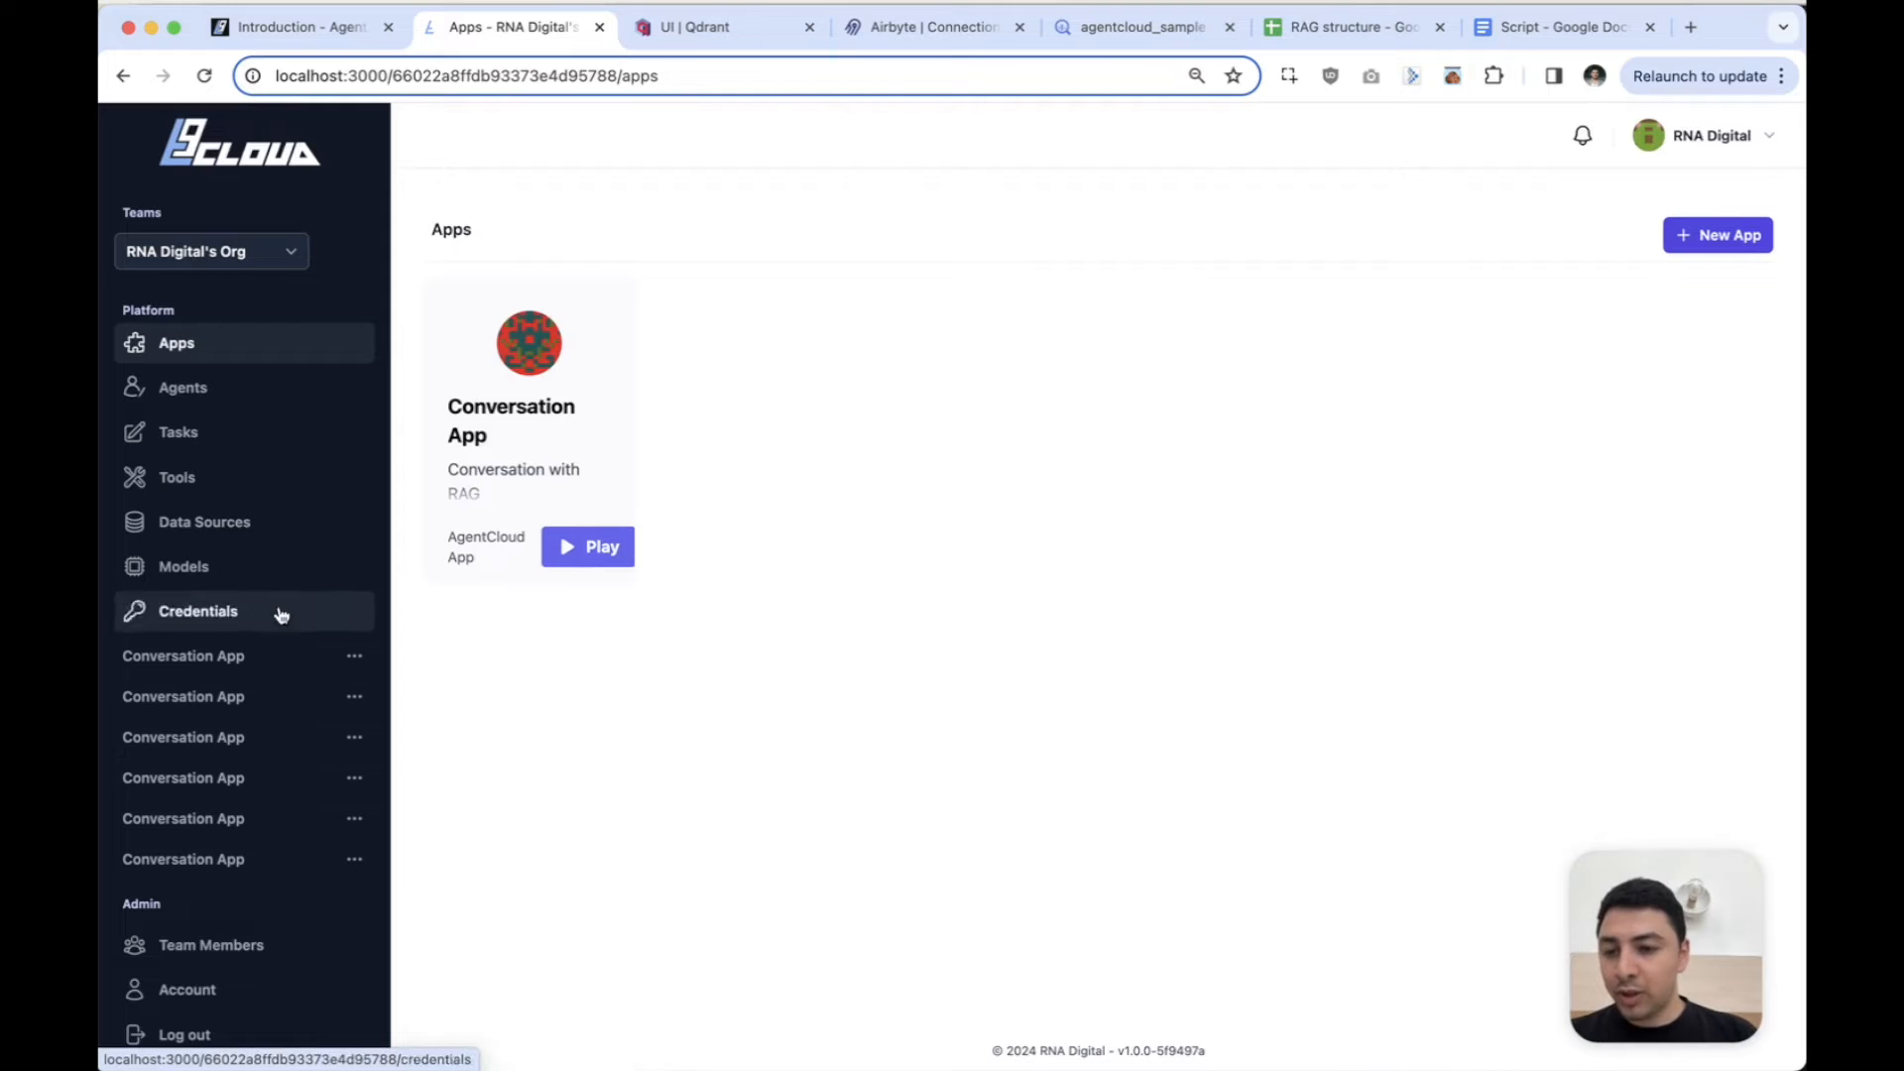
left_click(238, 571)
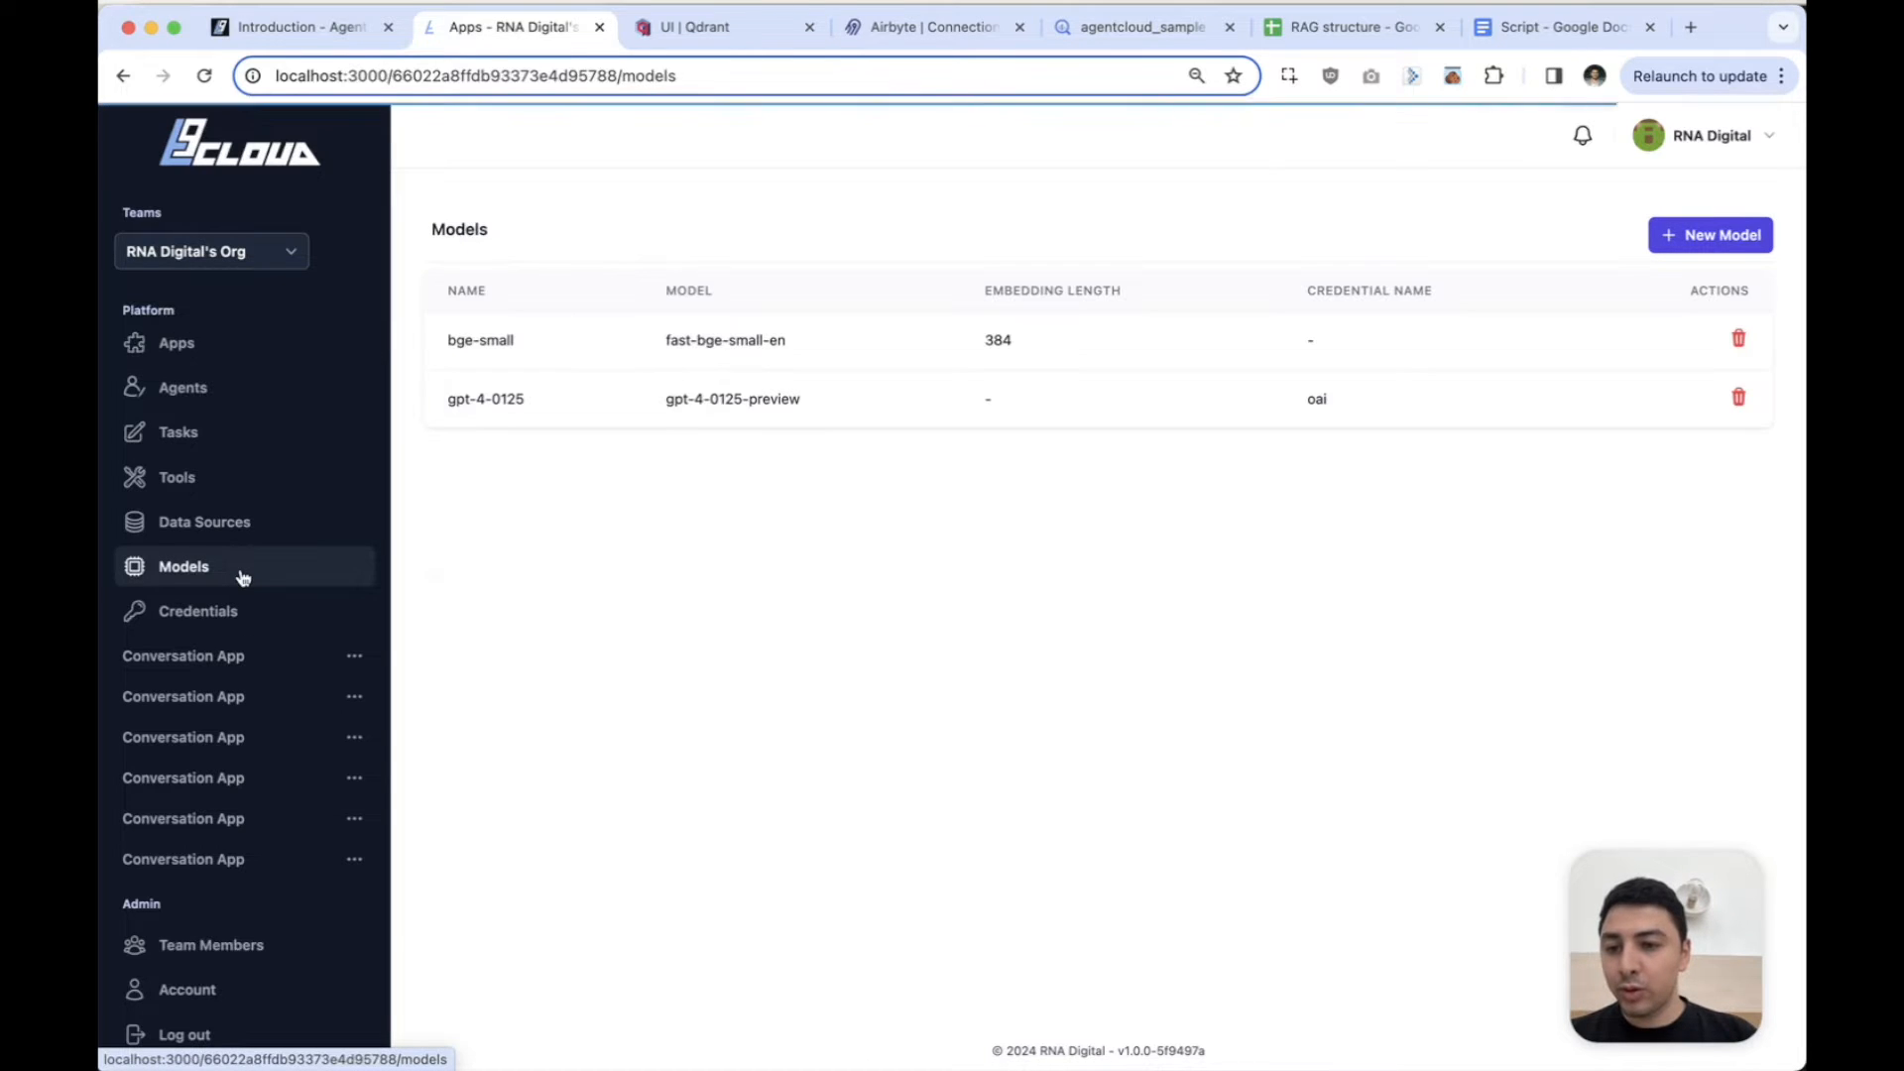
left_click(238, 617)
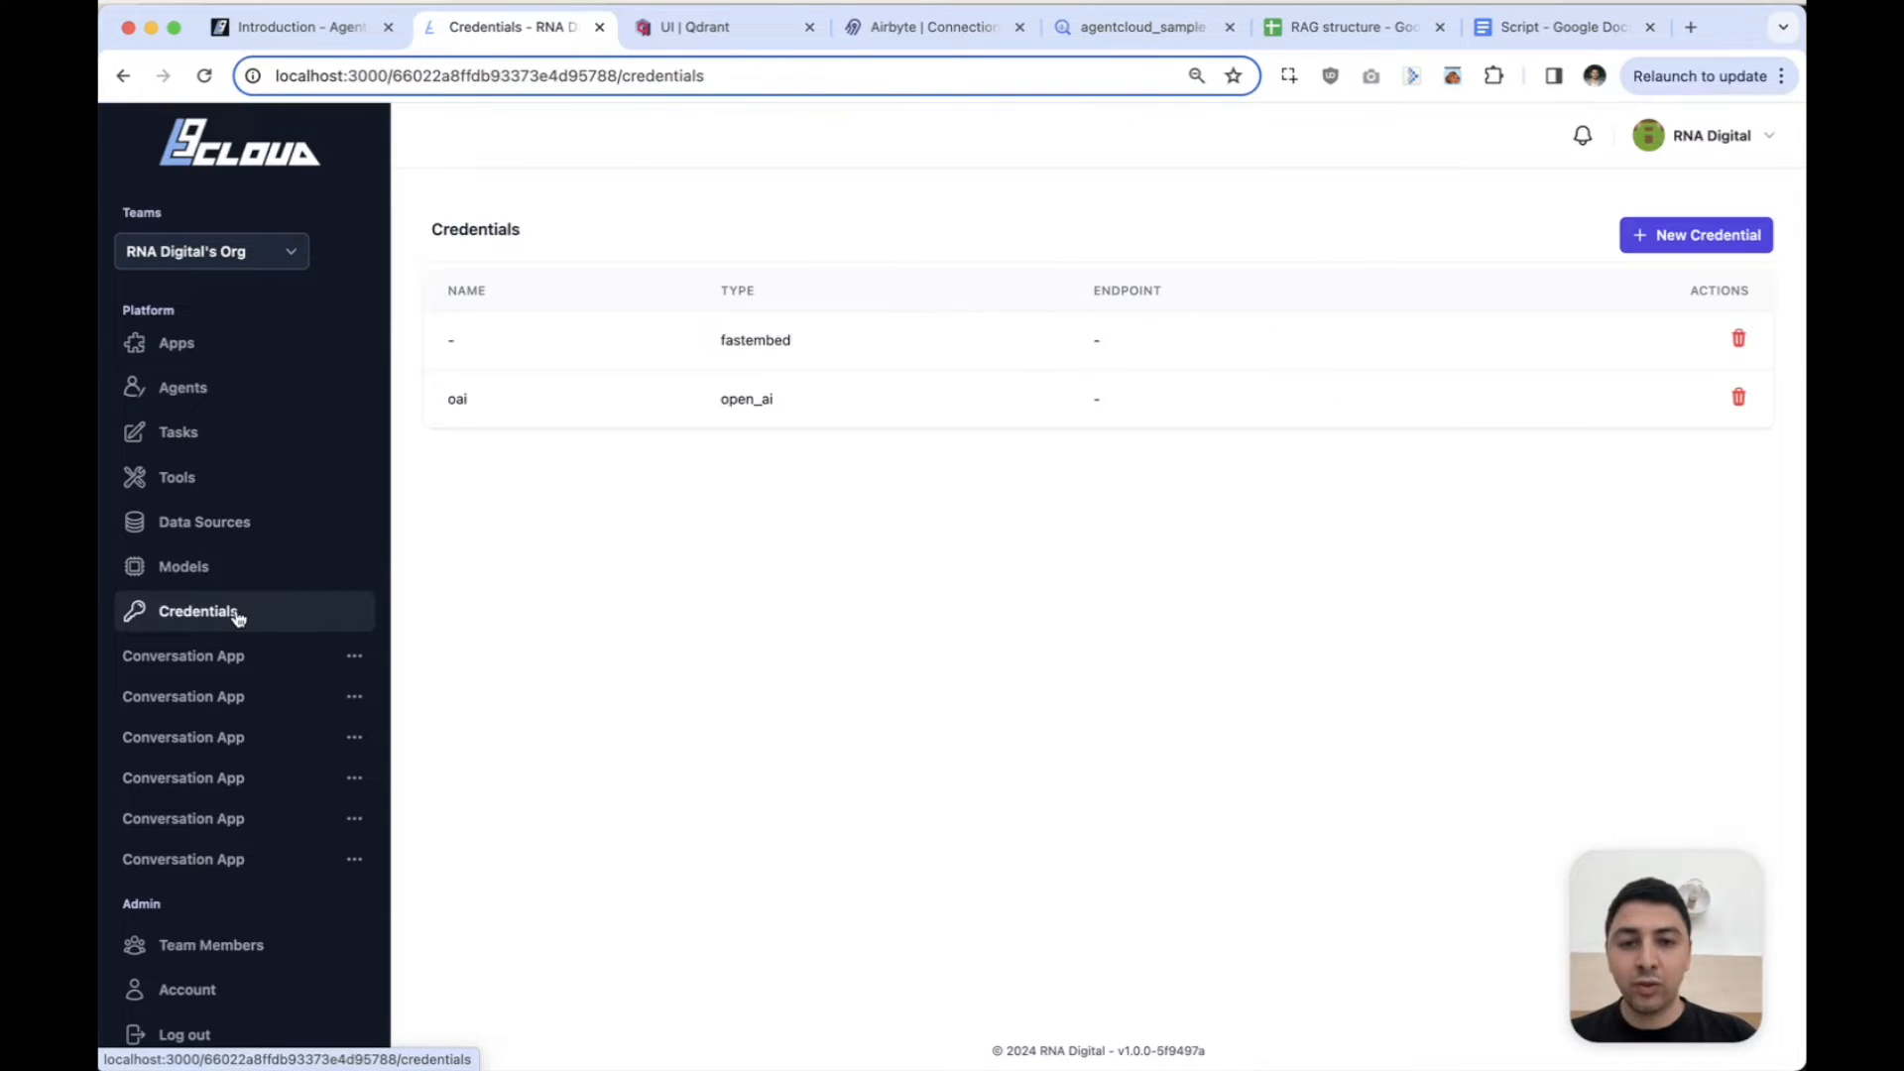
Start a new data connection under Data Sources and choose BigQuery as the datasource type.
left_click(230, 526)
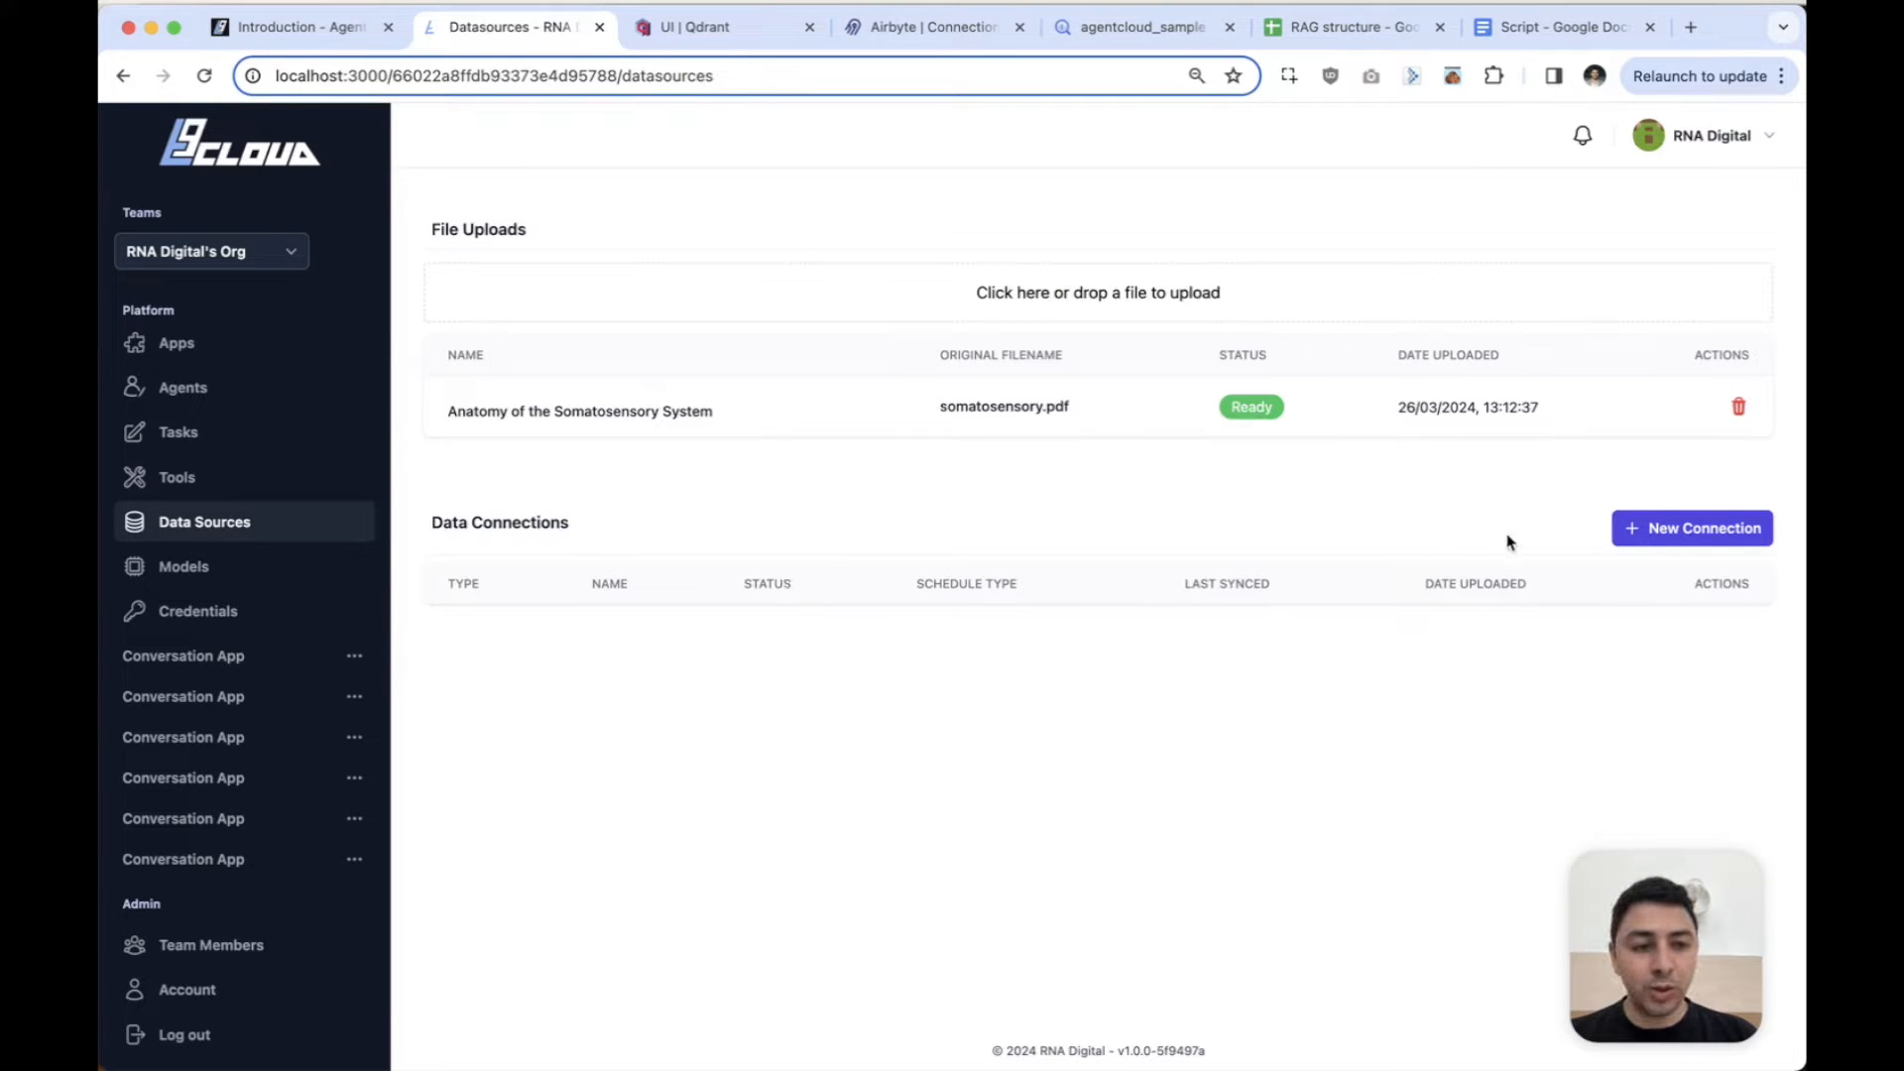
left_click(1697, 536)
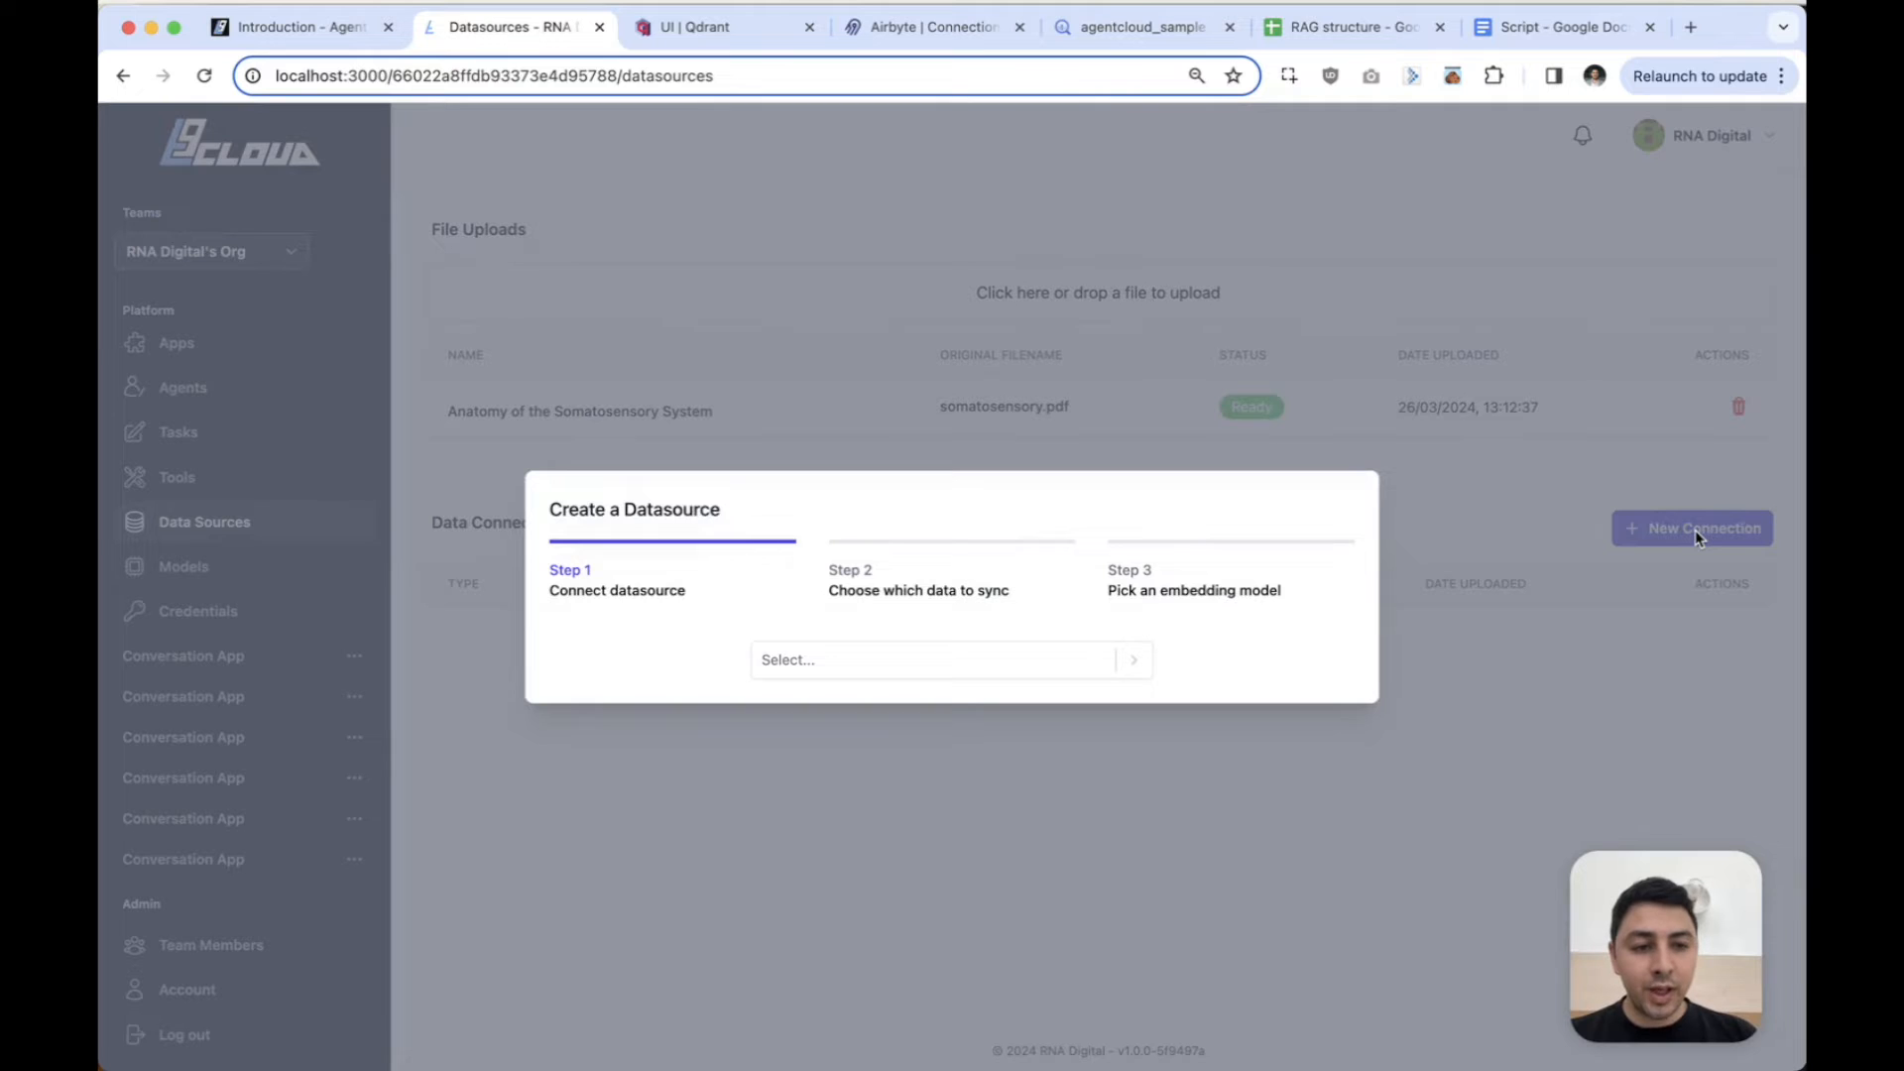
left_click(892, 665)
type("big")
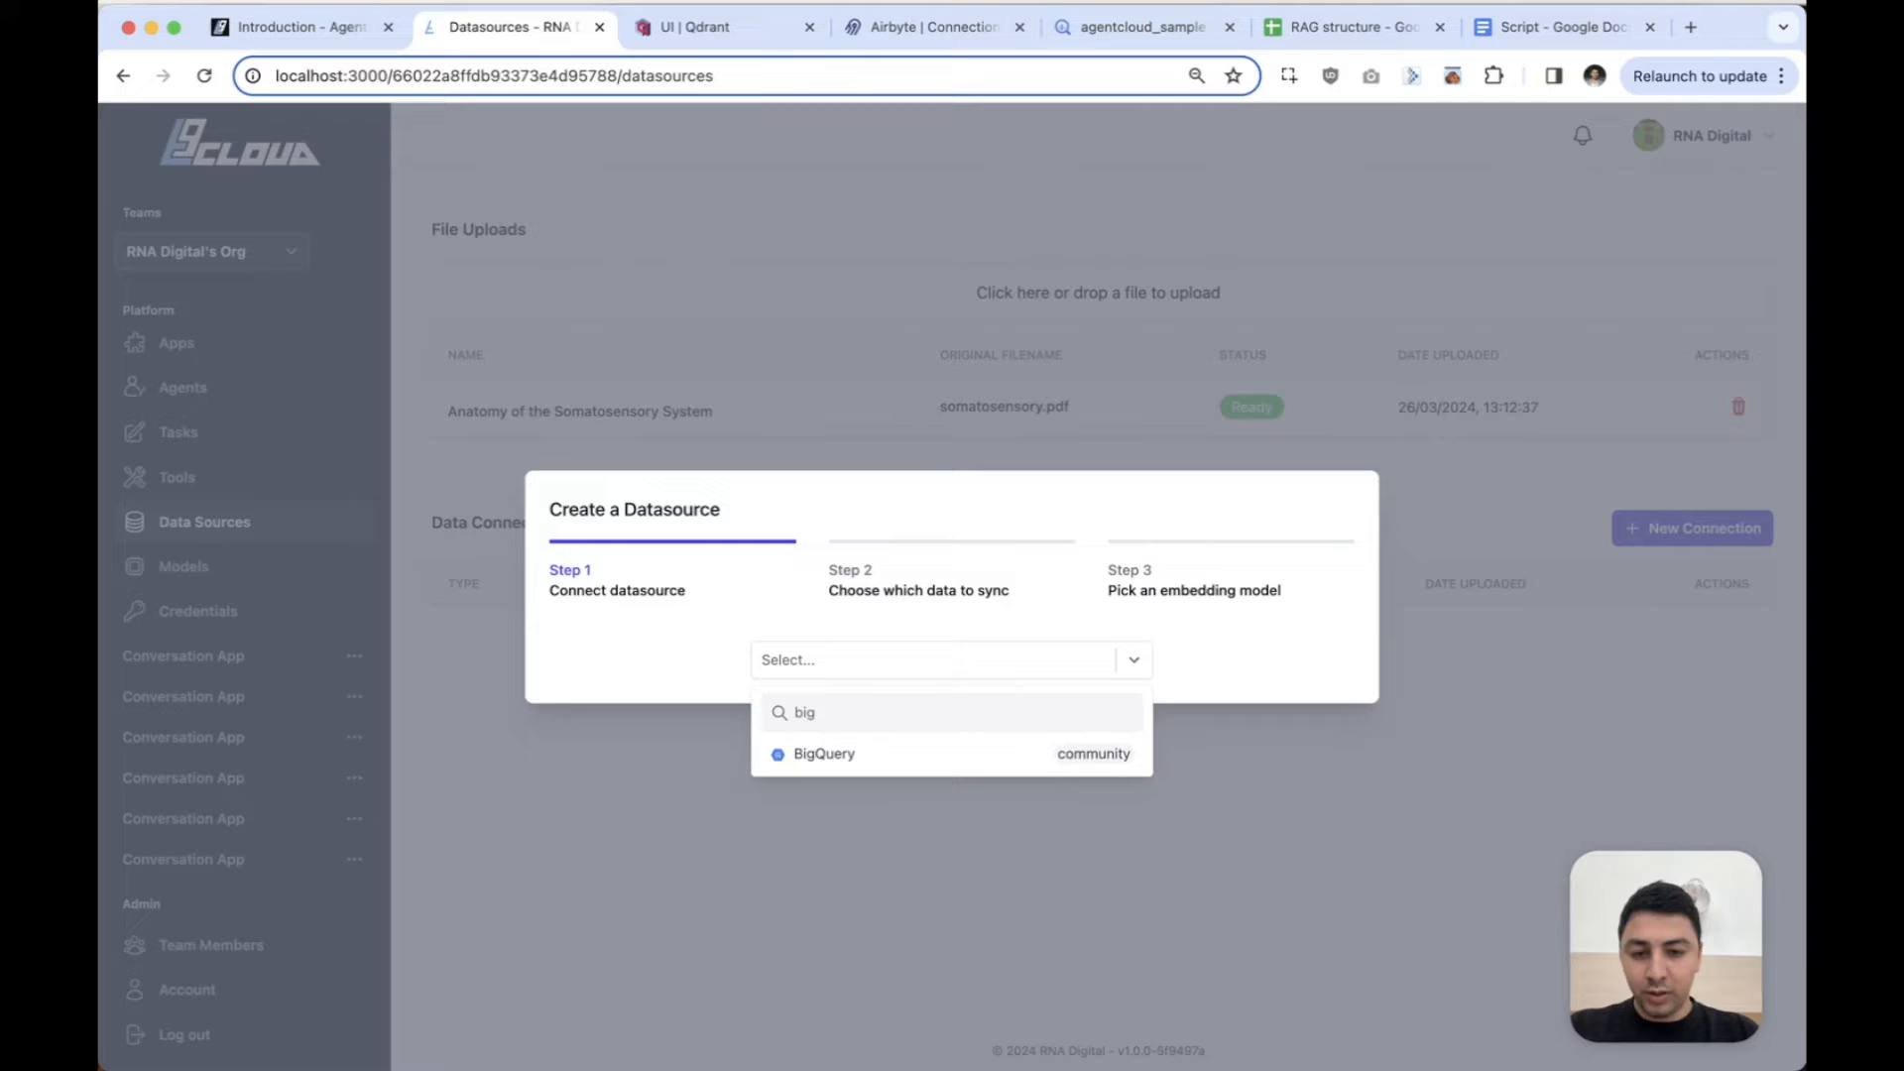
left_click(872, 753)
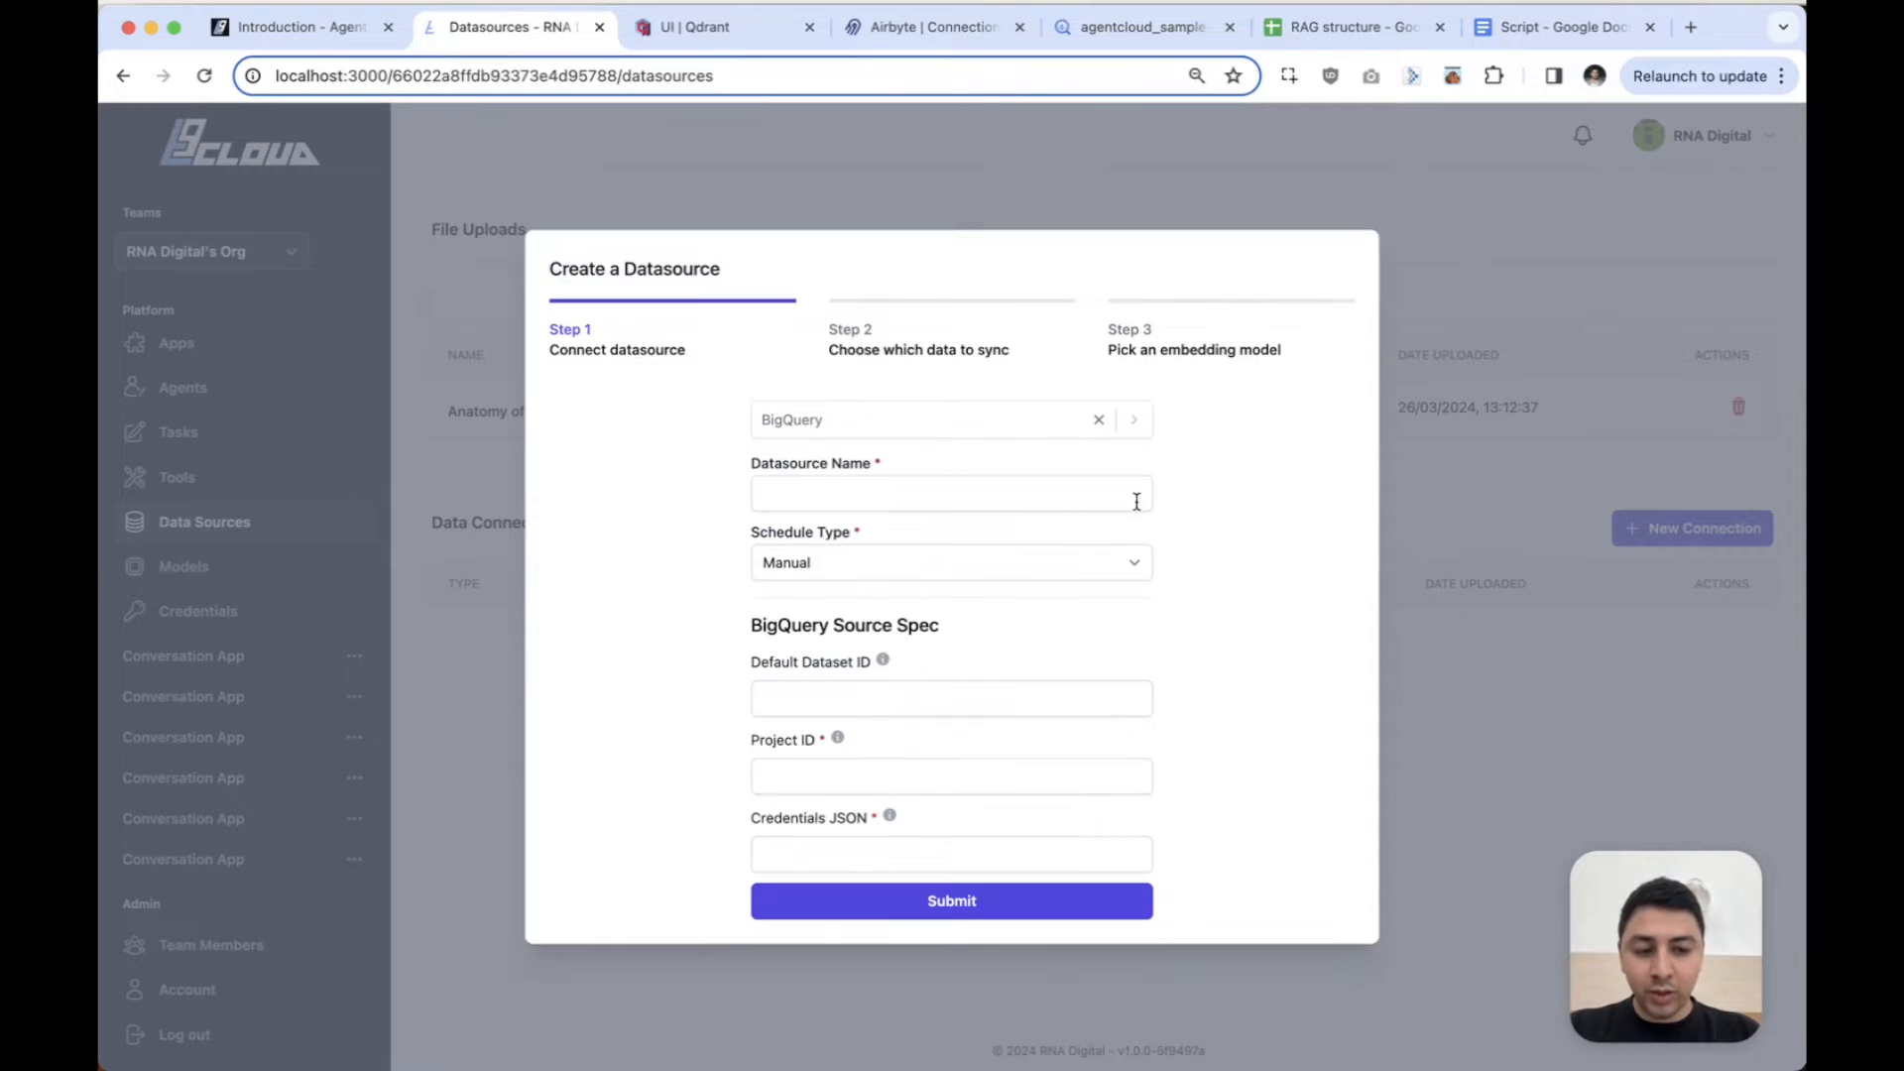
left_click(826, 496)
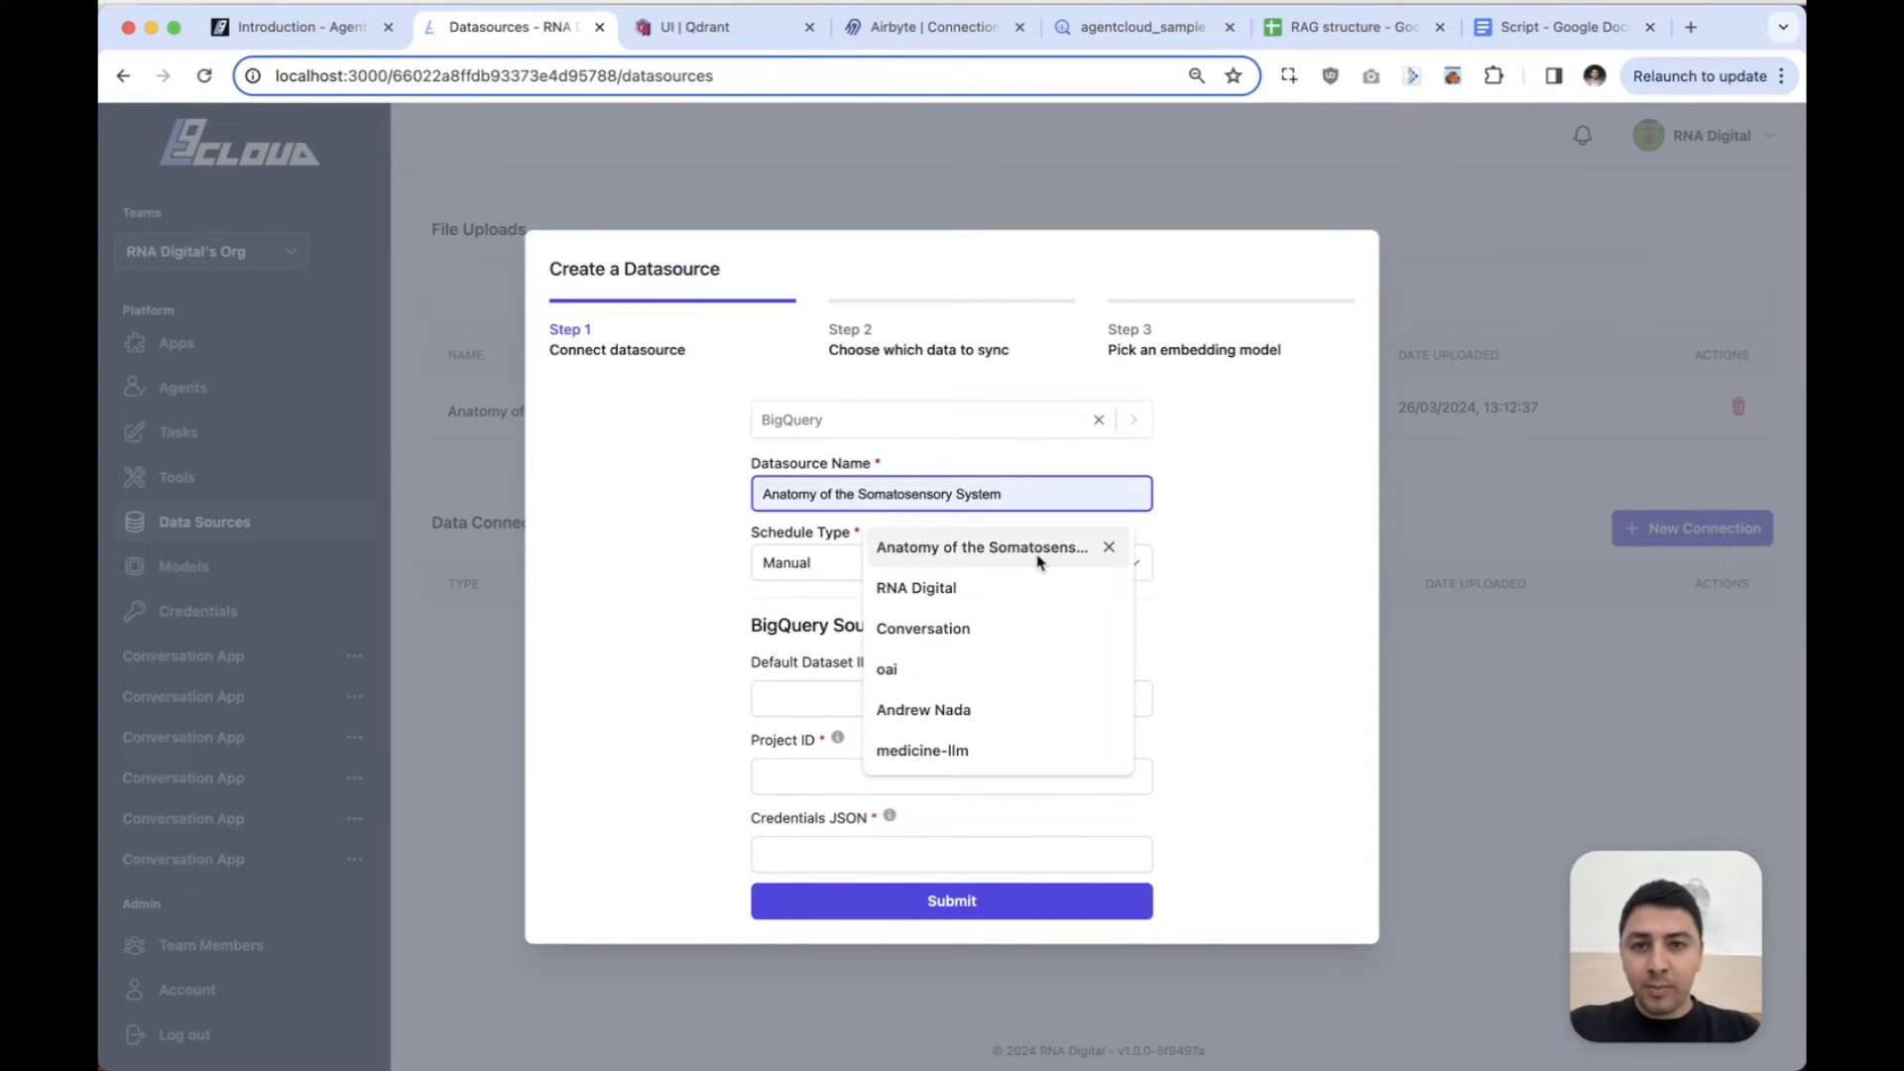
Switch to BigQuery and examine the schema and preview rows of the elon_tweets_2022 table in agentcloud_sample.
left_click(1159, 38)
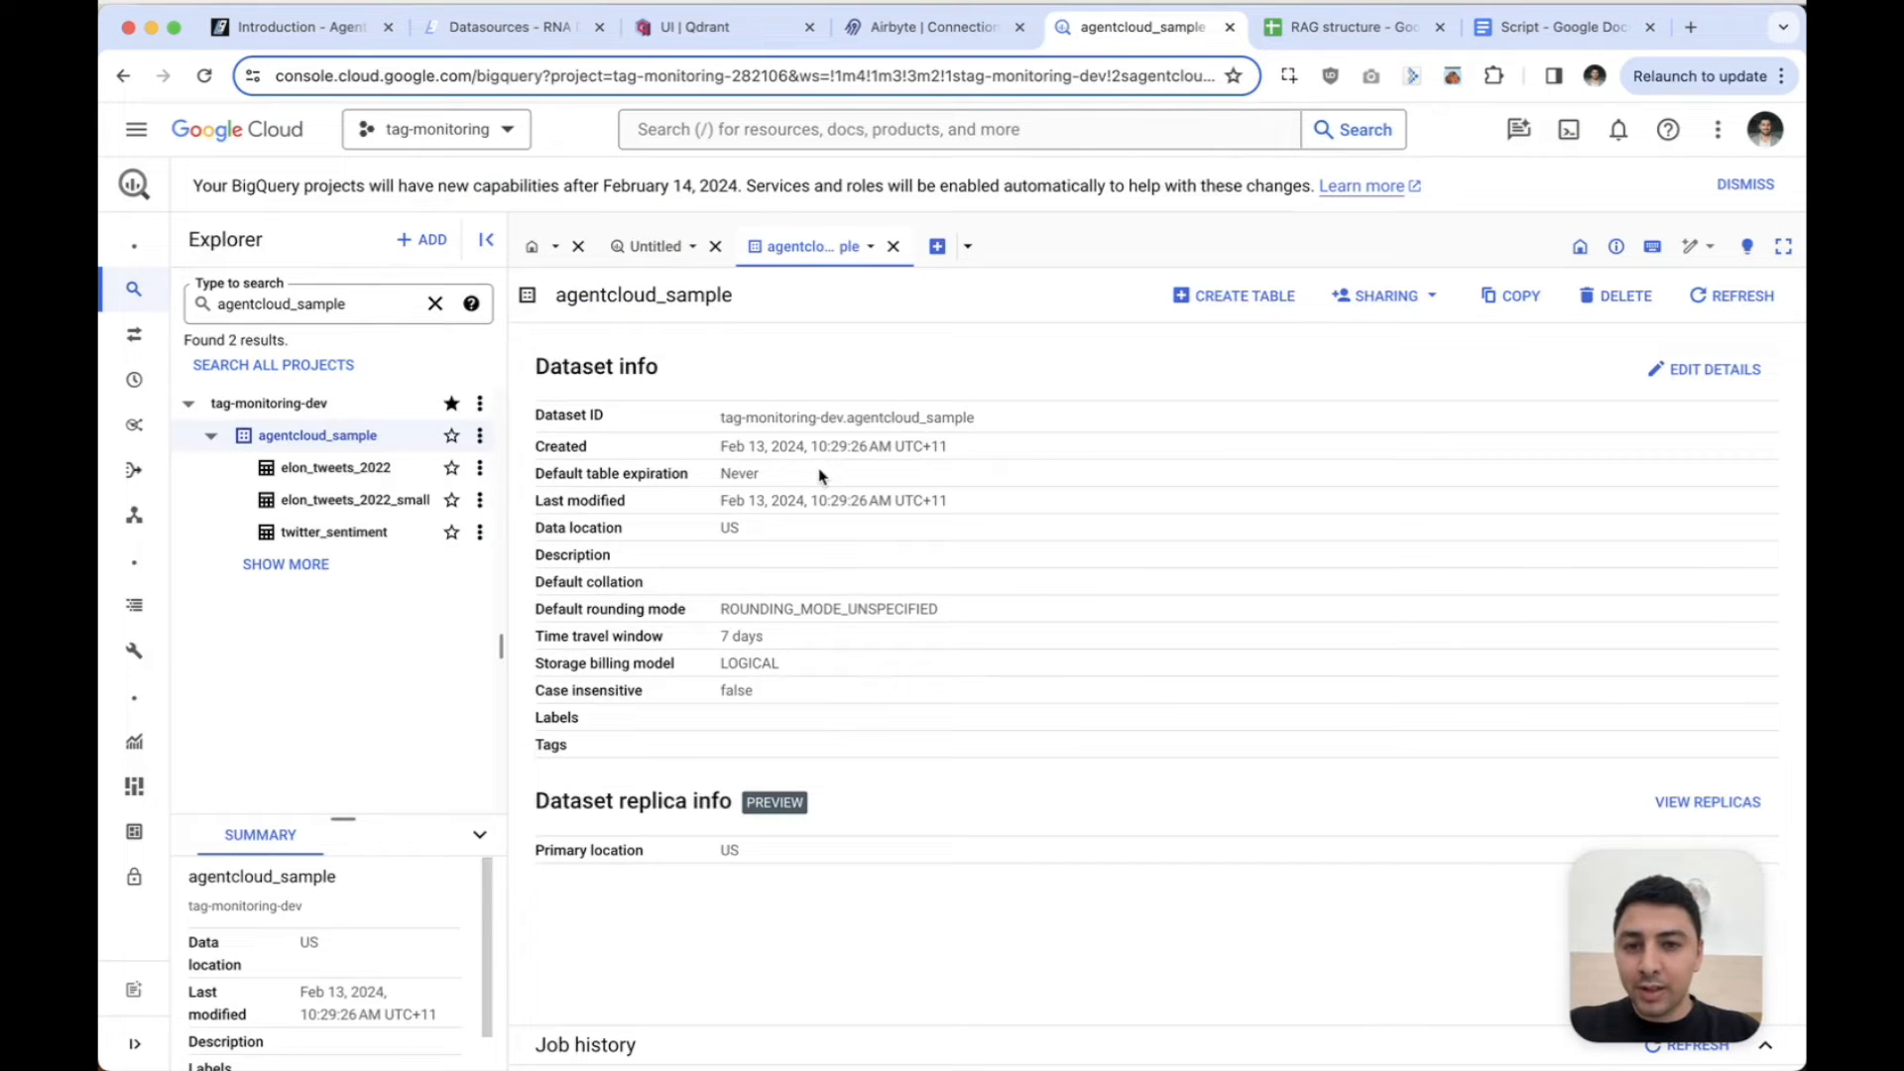
left_click(337, 468)
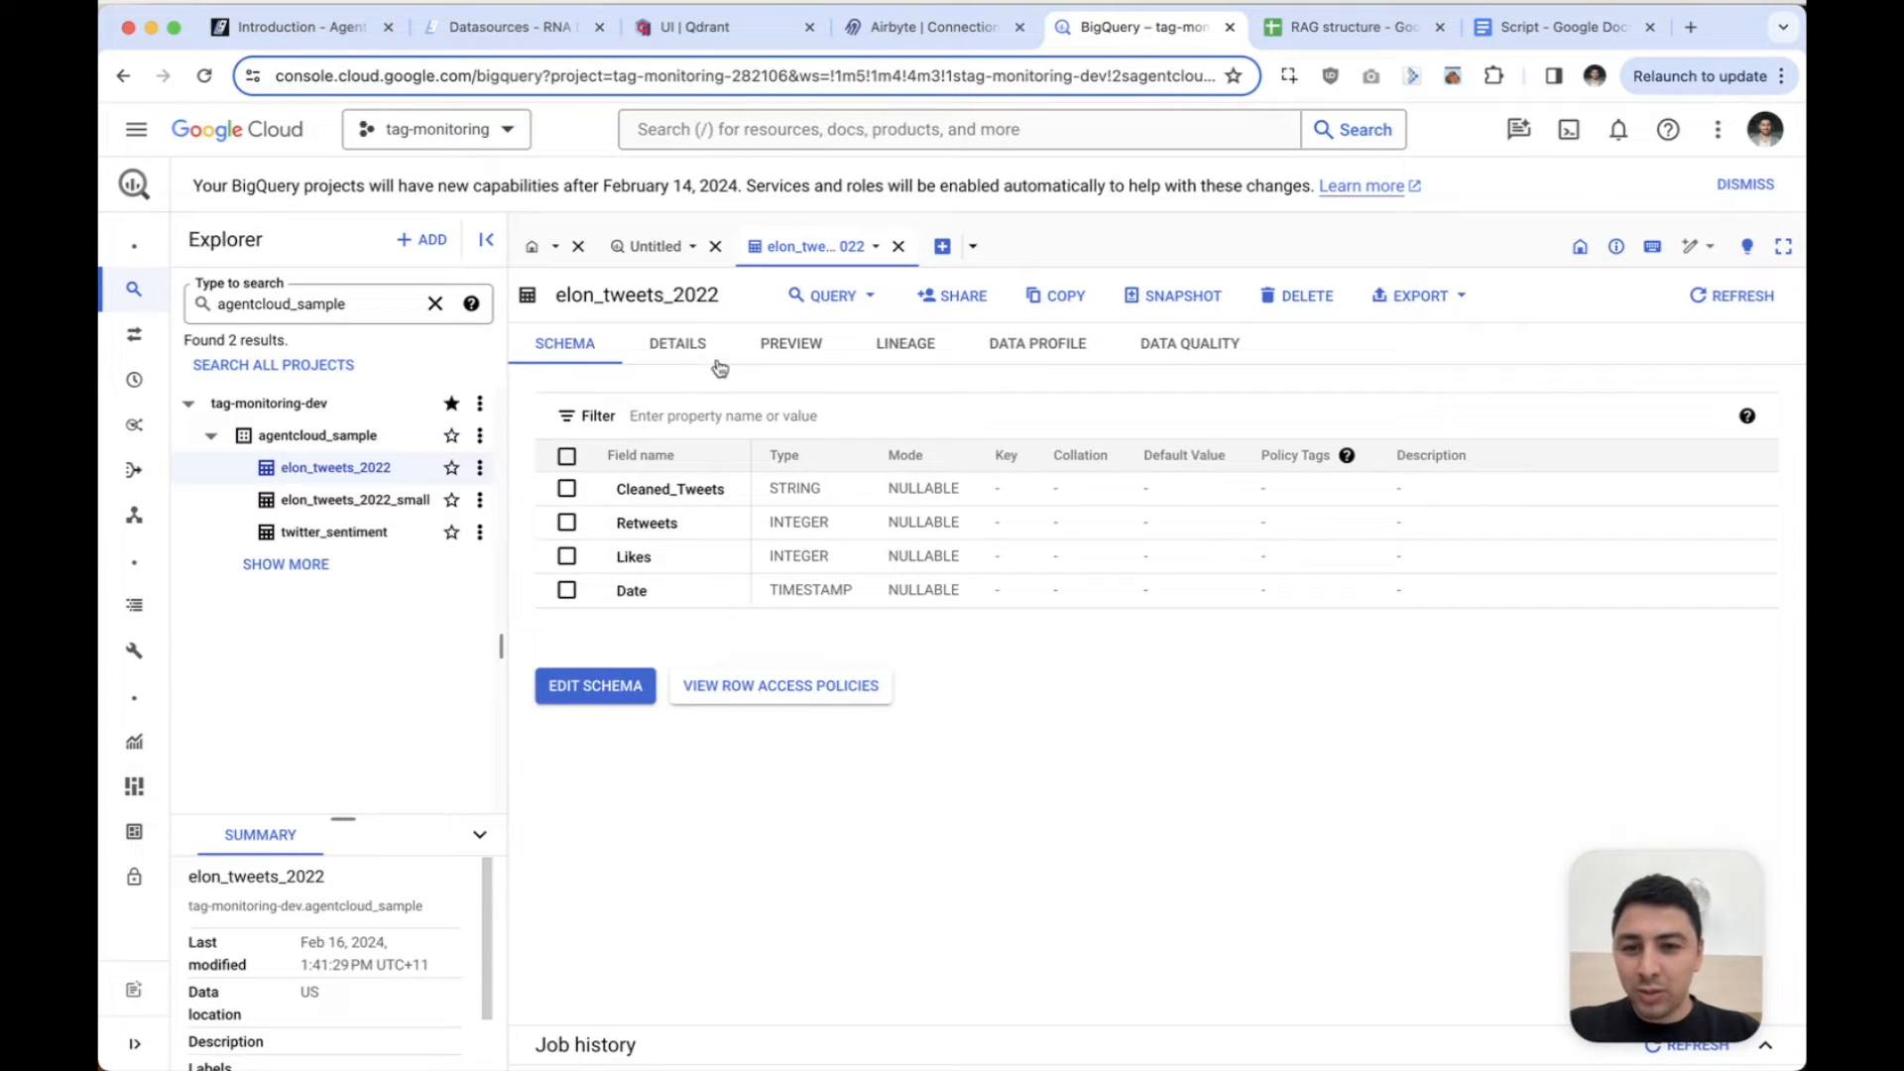
left_click(800, 357)
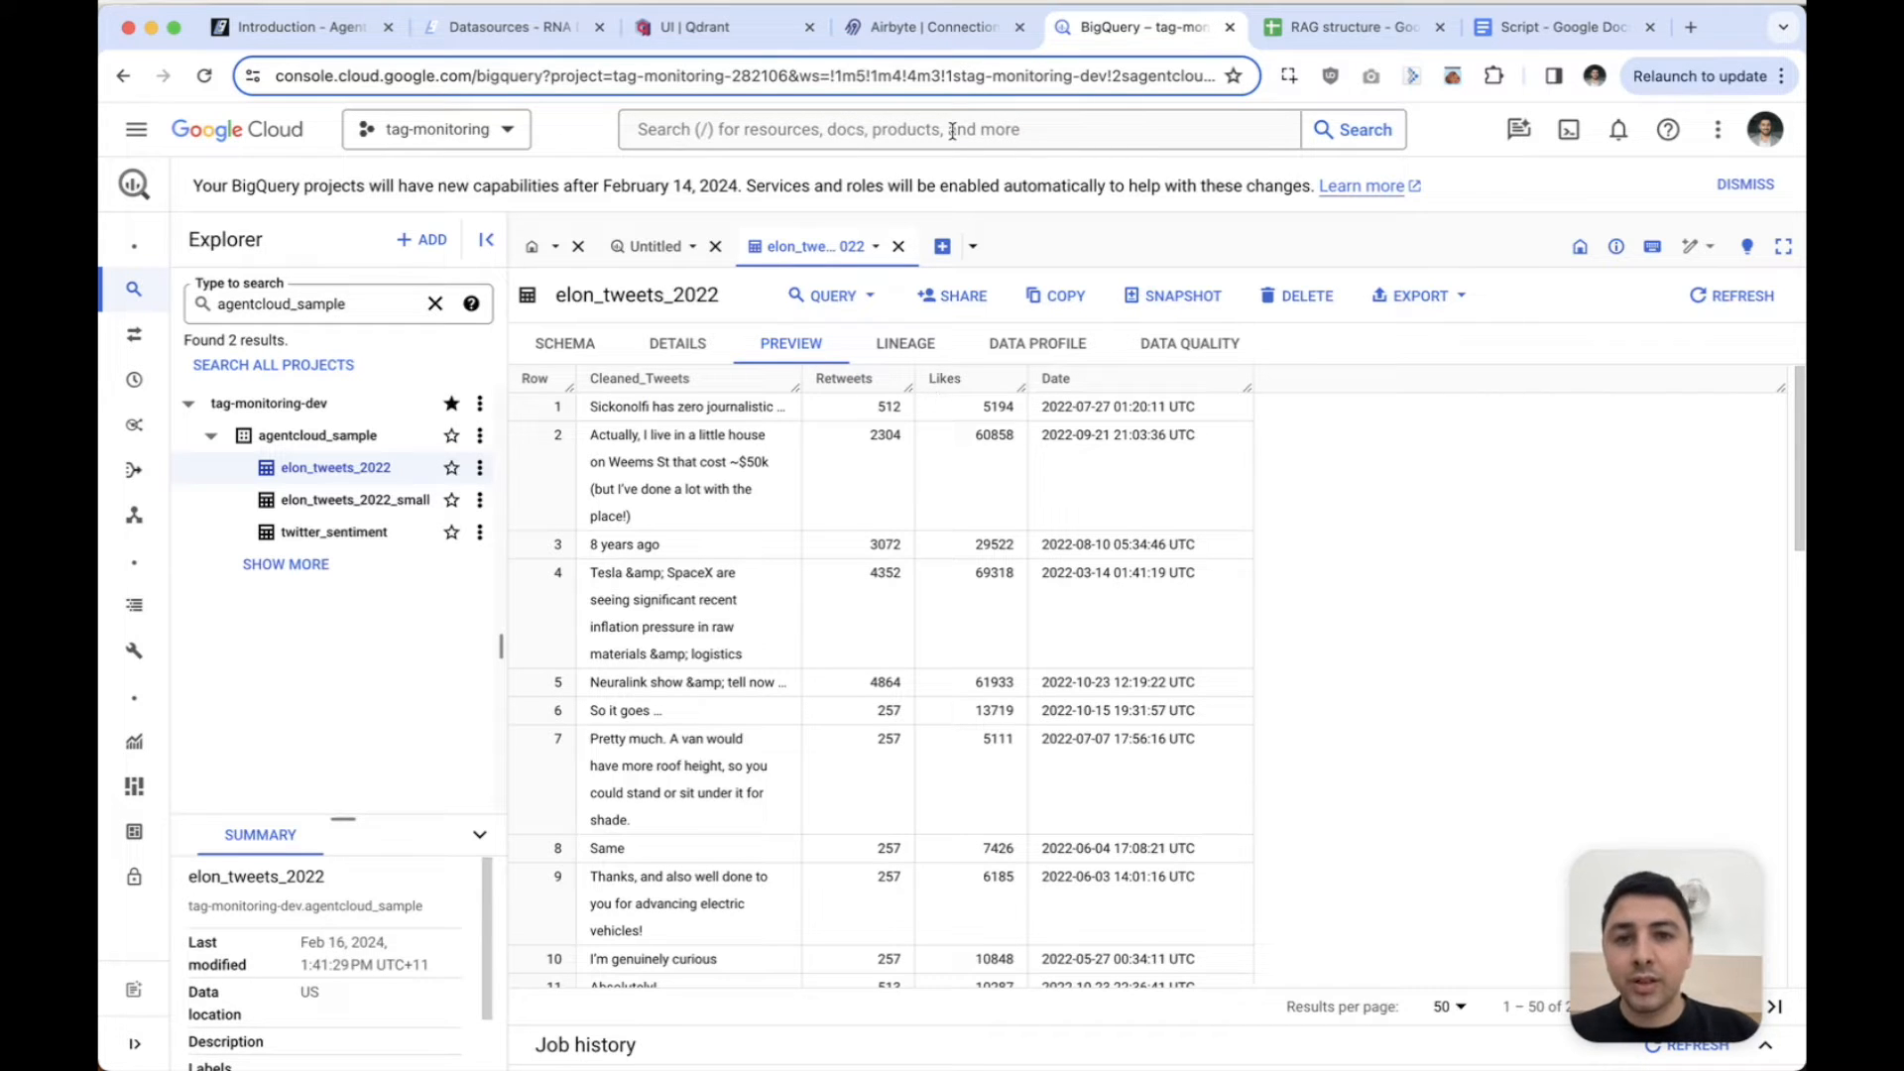
Return to Agent Cloud, name the new datasource elon_tweets and select Manual as its schedule type.
left_click(486, 30)
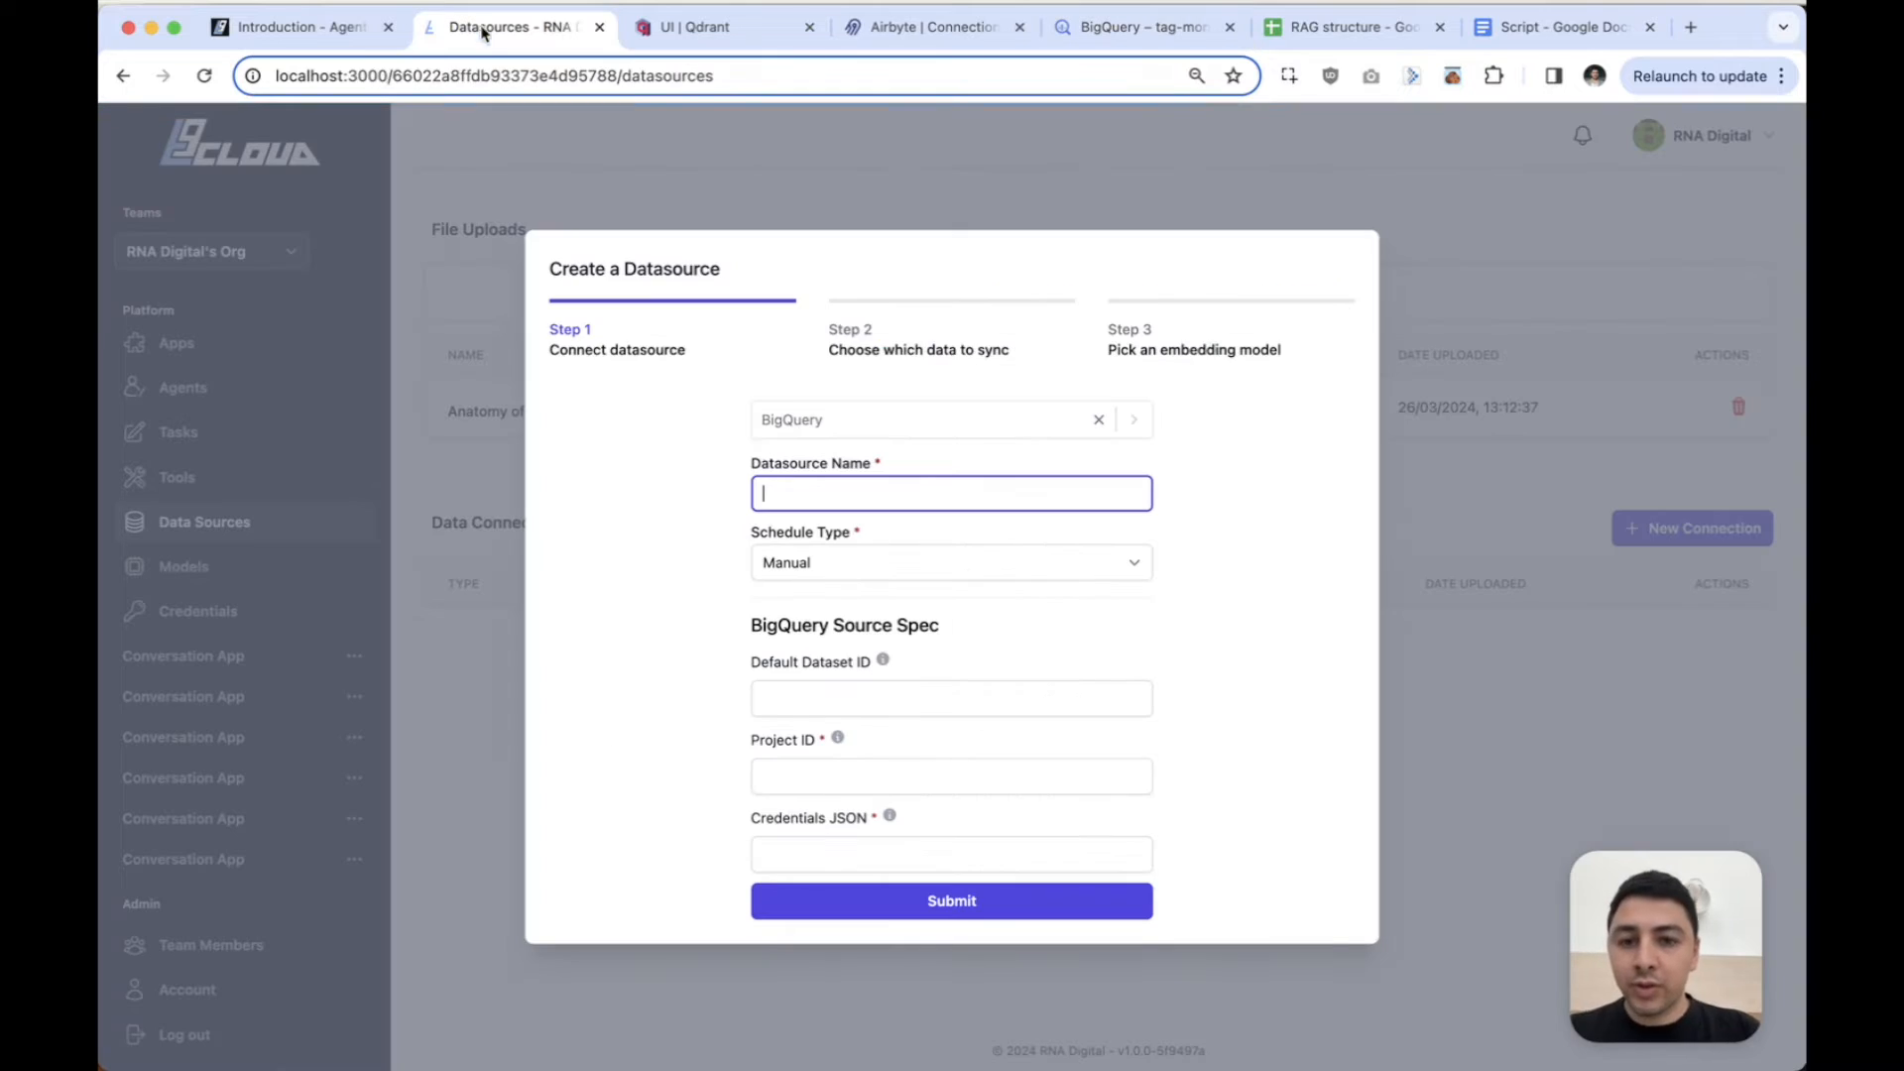
type("el")
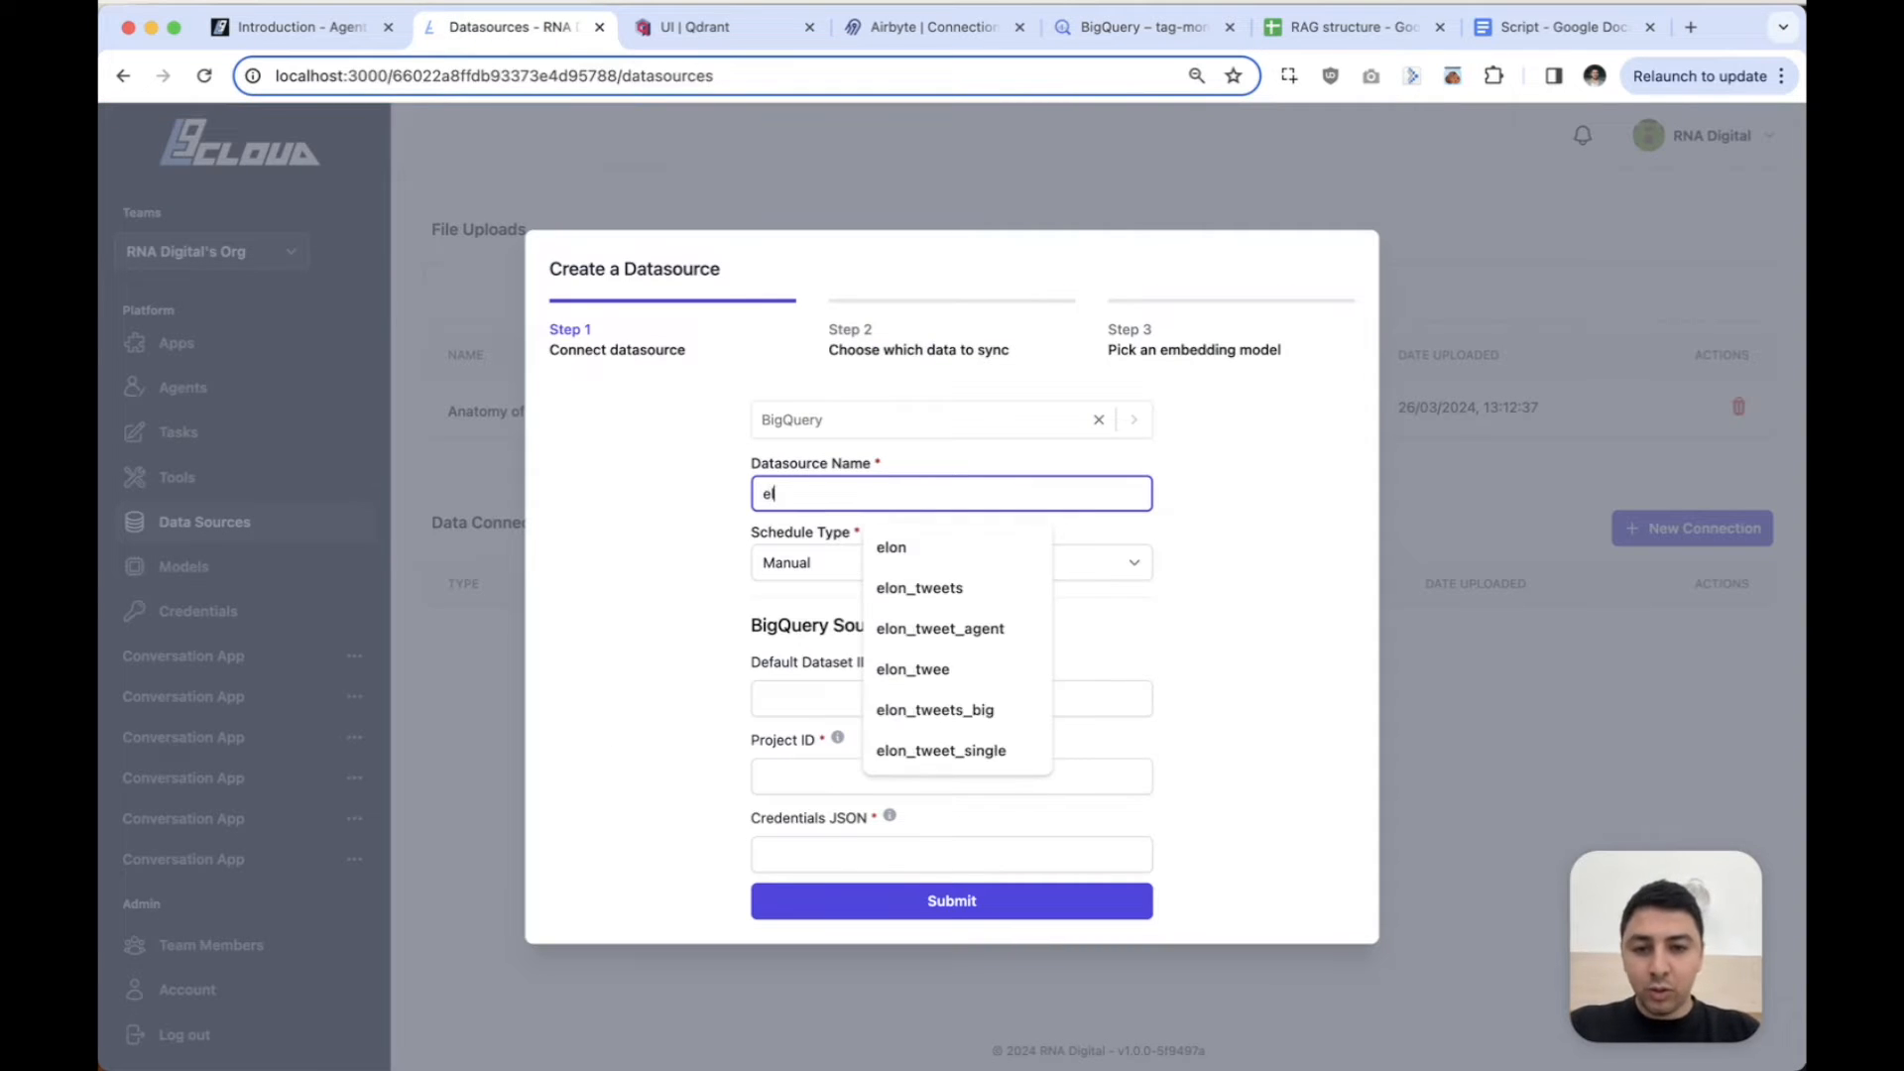
type("on_tweets")
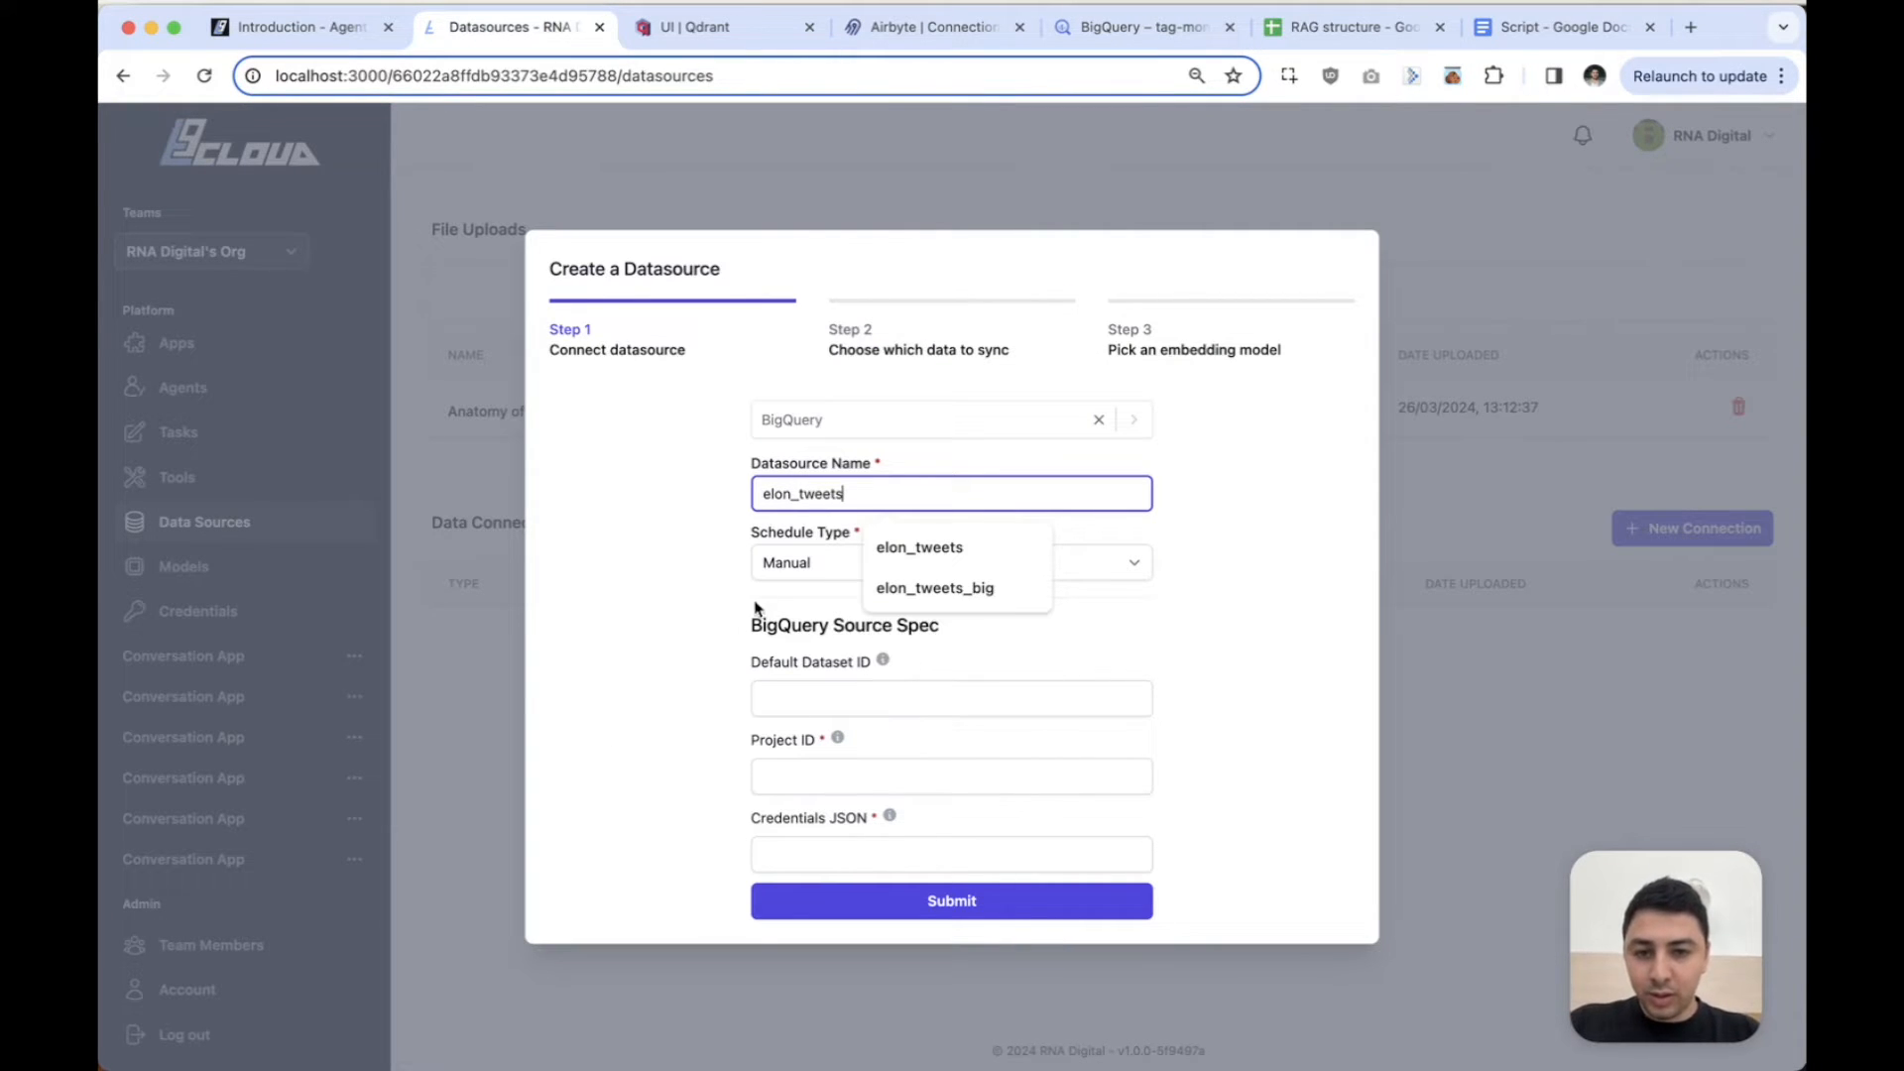
left_click(787, 563)
left_click(790, 565)
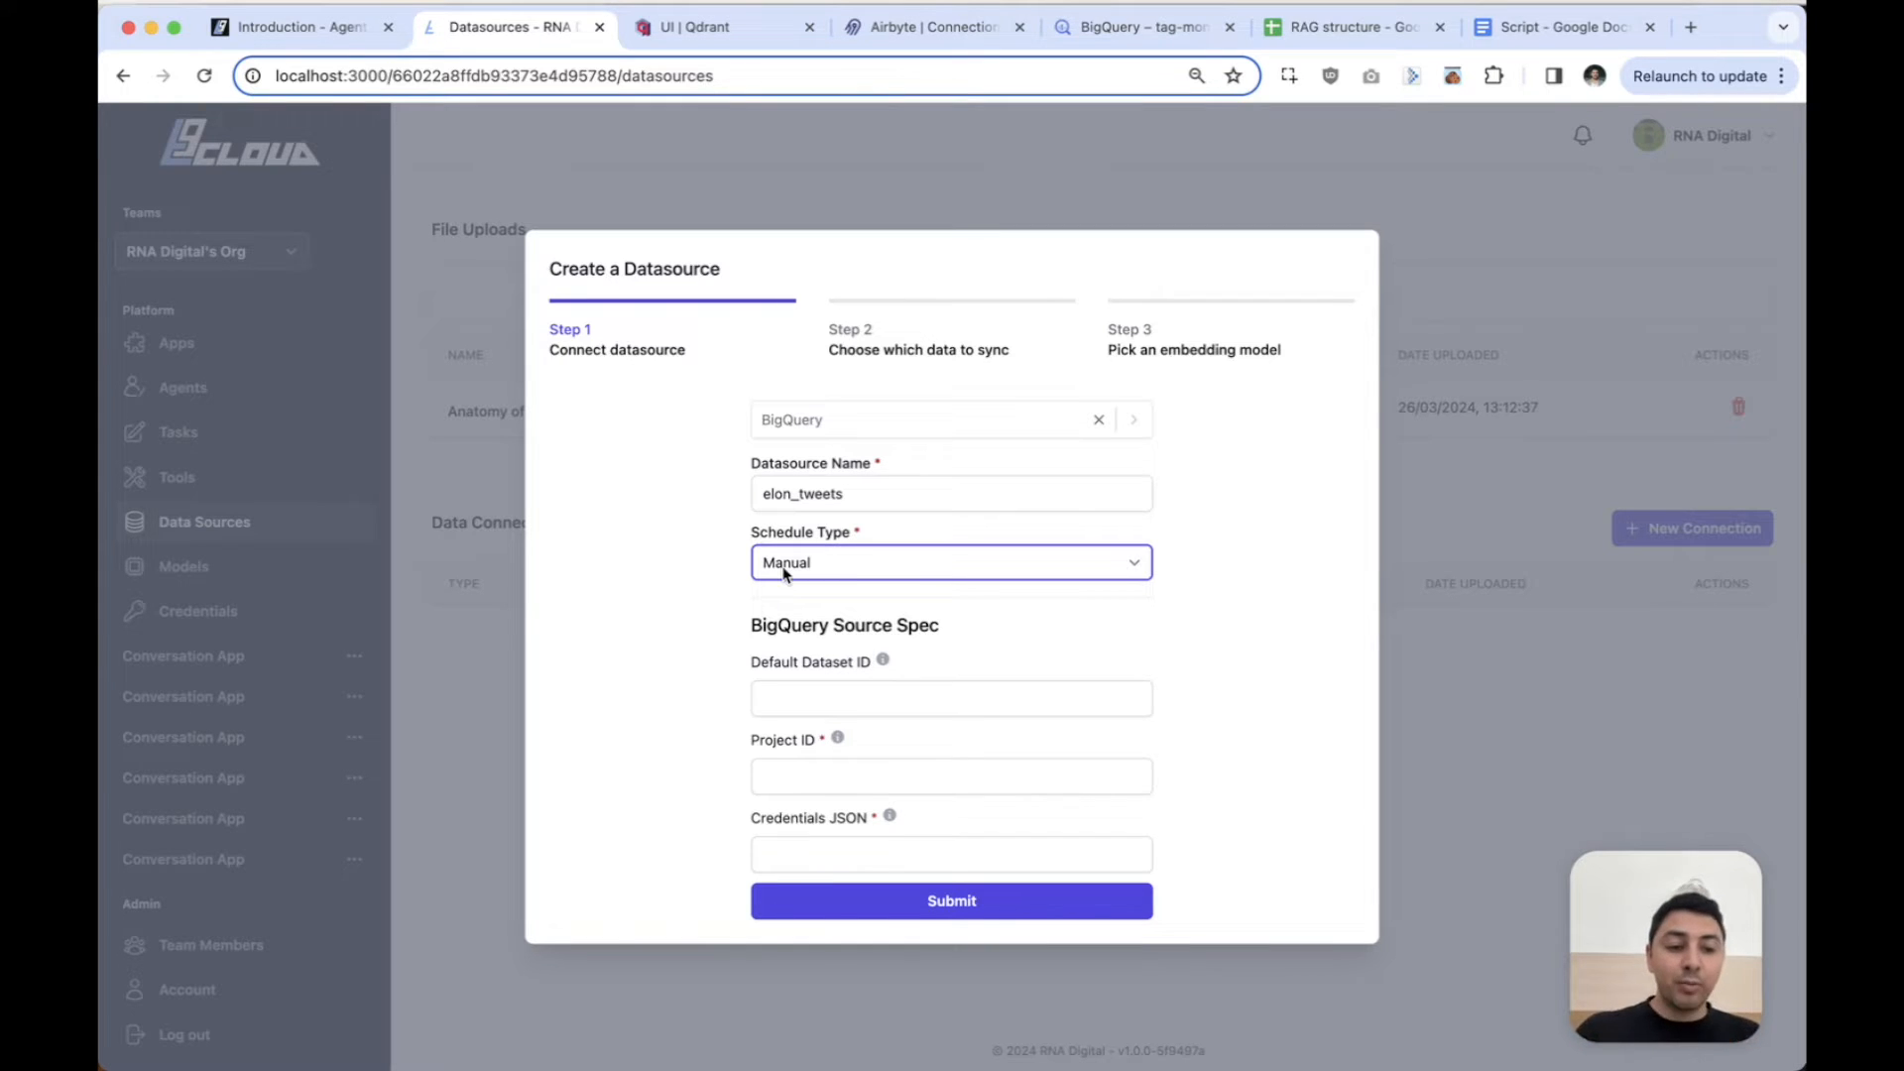
left_click(784, 573)
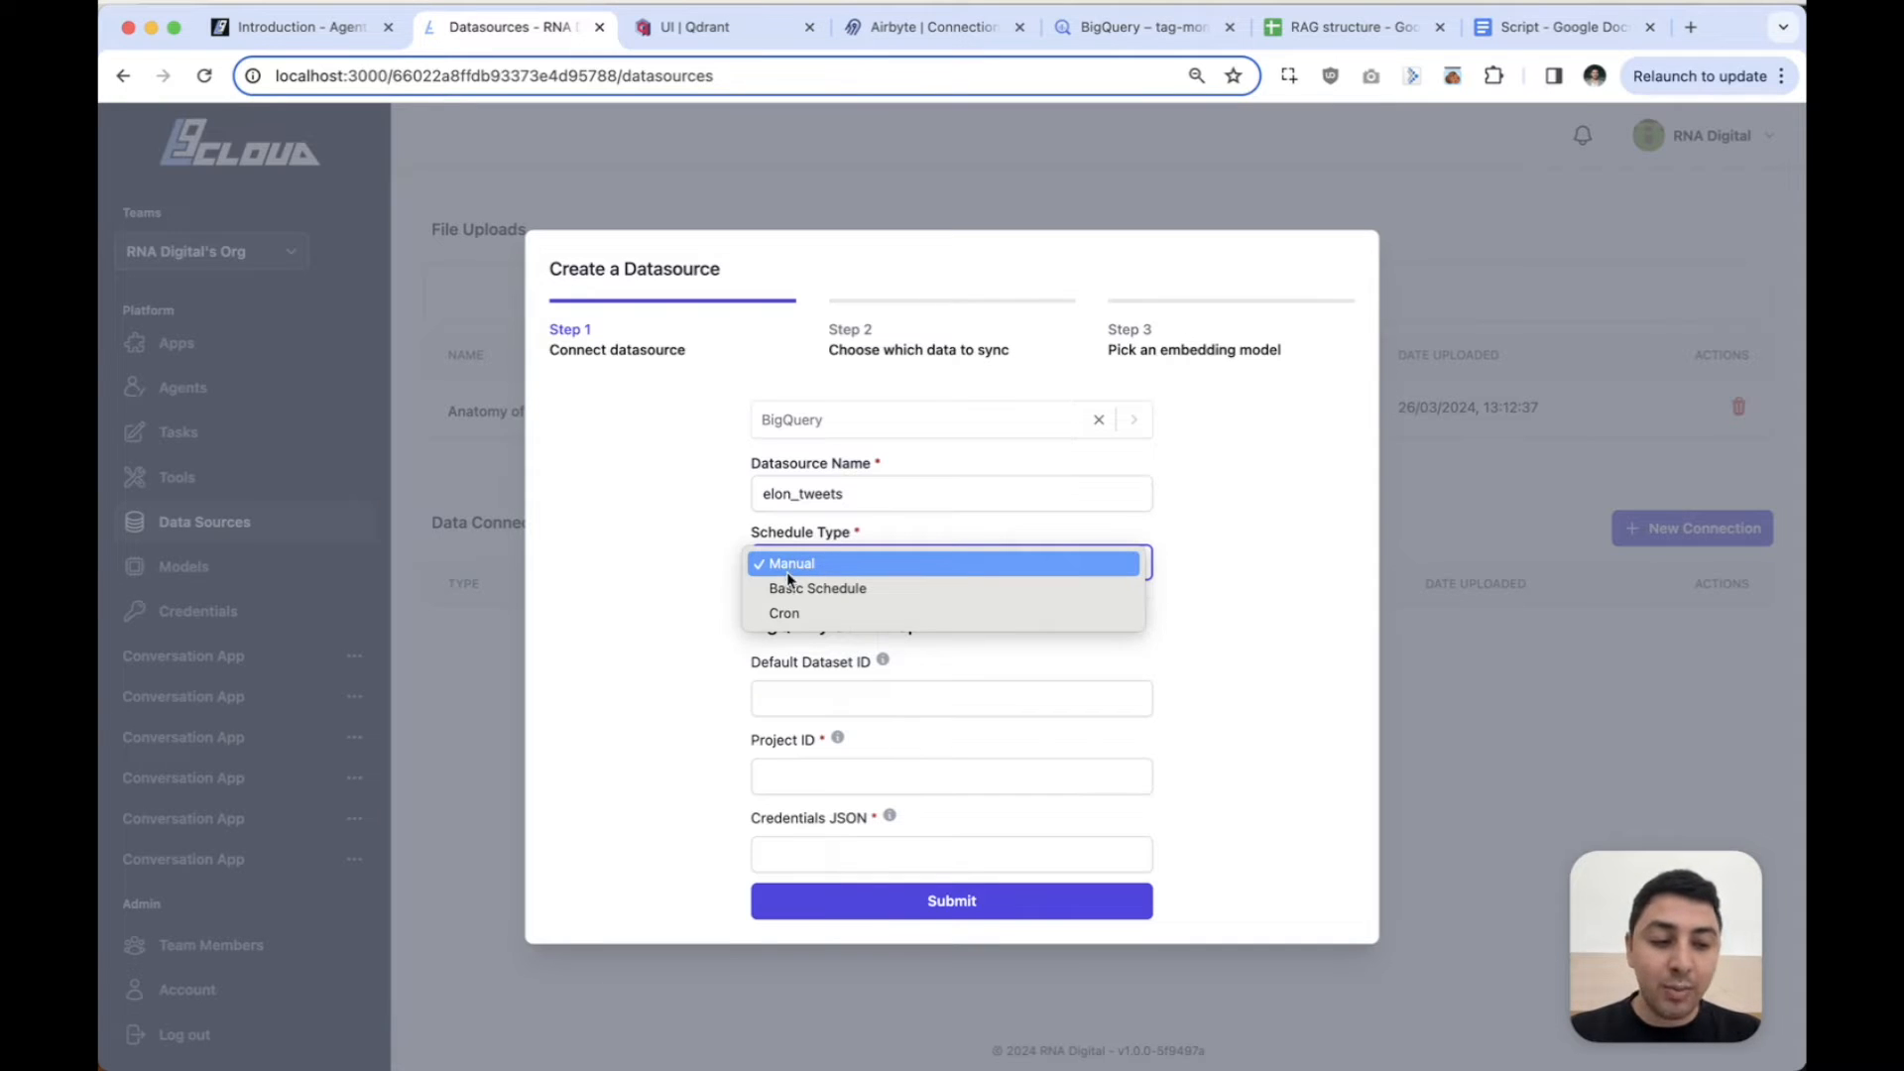
left_click(788, 572)
Fill in the default dataset ID agentcloud_sample and project ID tag-monitoring-dev, paste the service account credentials JSON, and submit the BigQuery source.
left_click(809, 707)
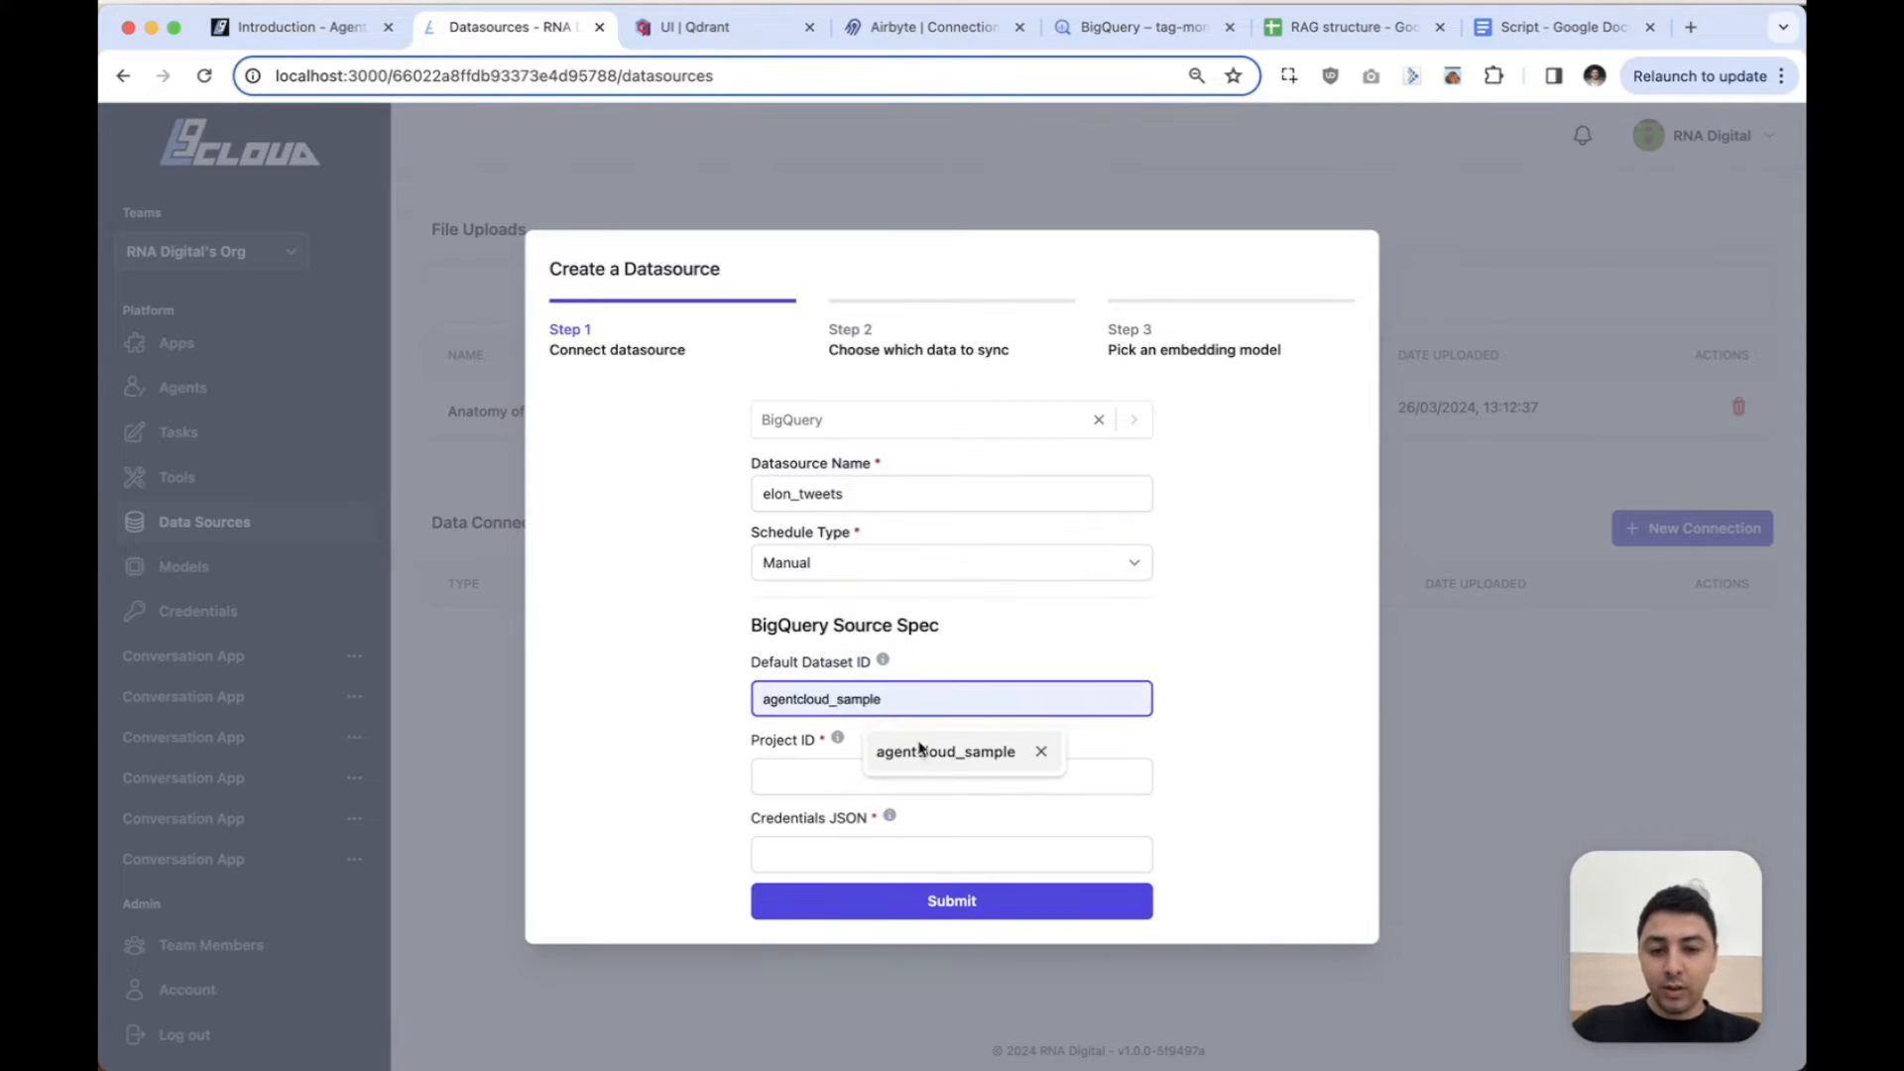
left_click(958, 762)
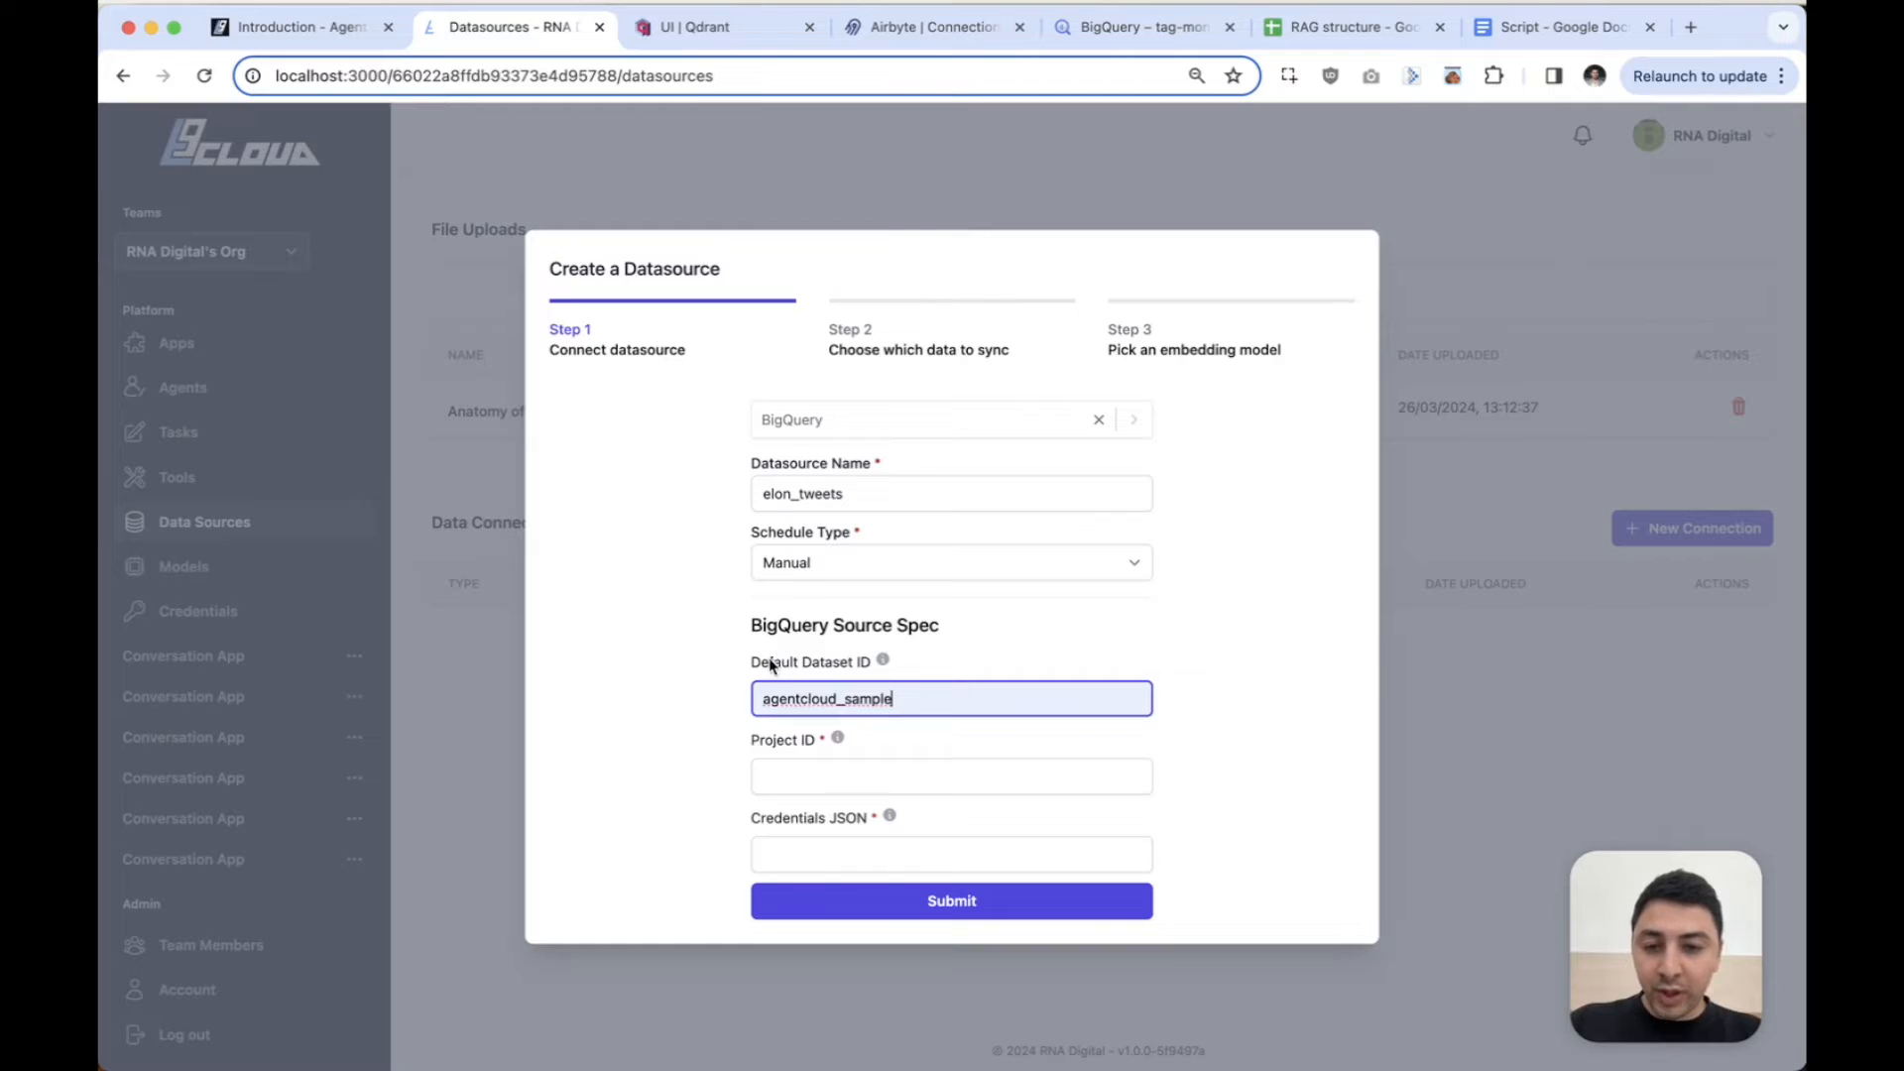
left_click(812, 774)
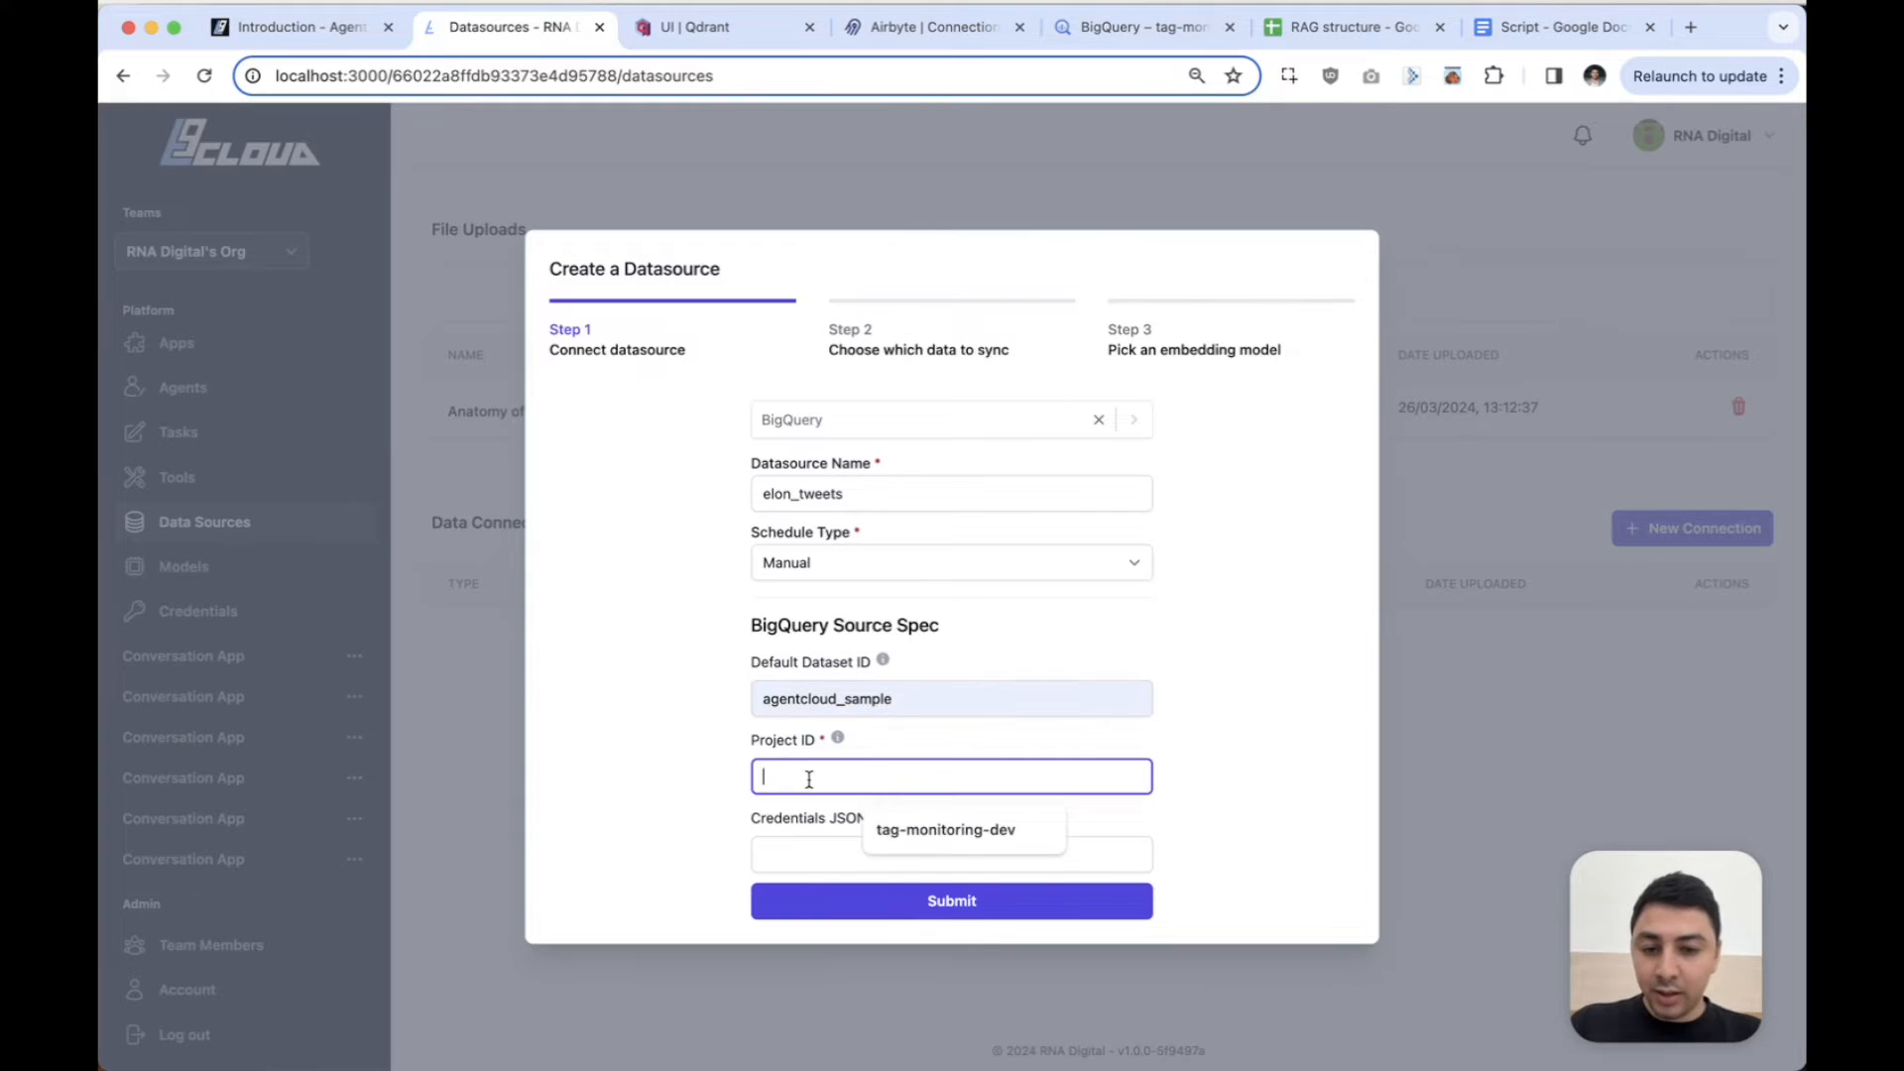
left_click(911, 836)
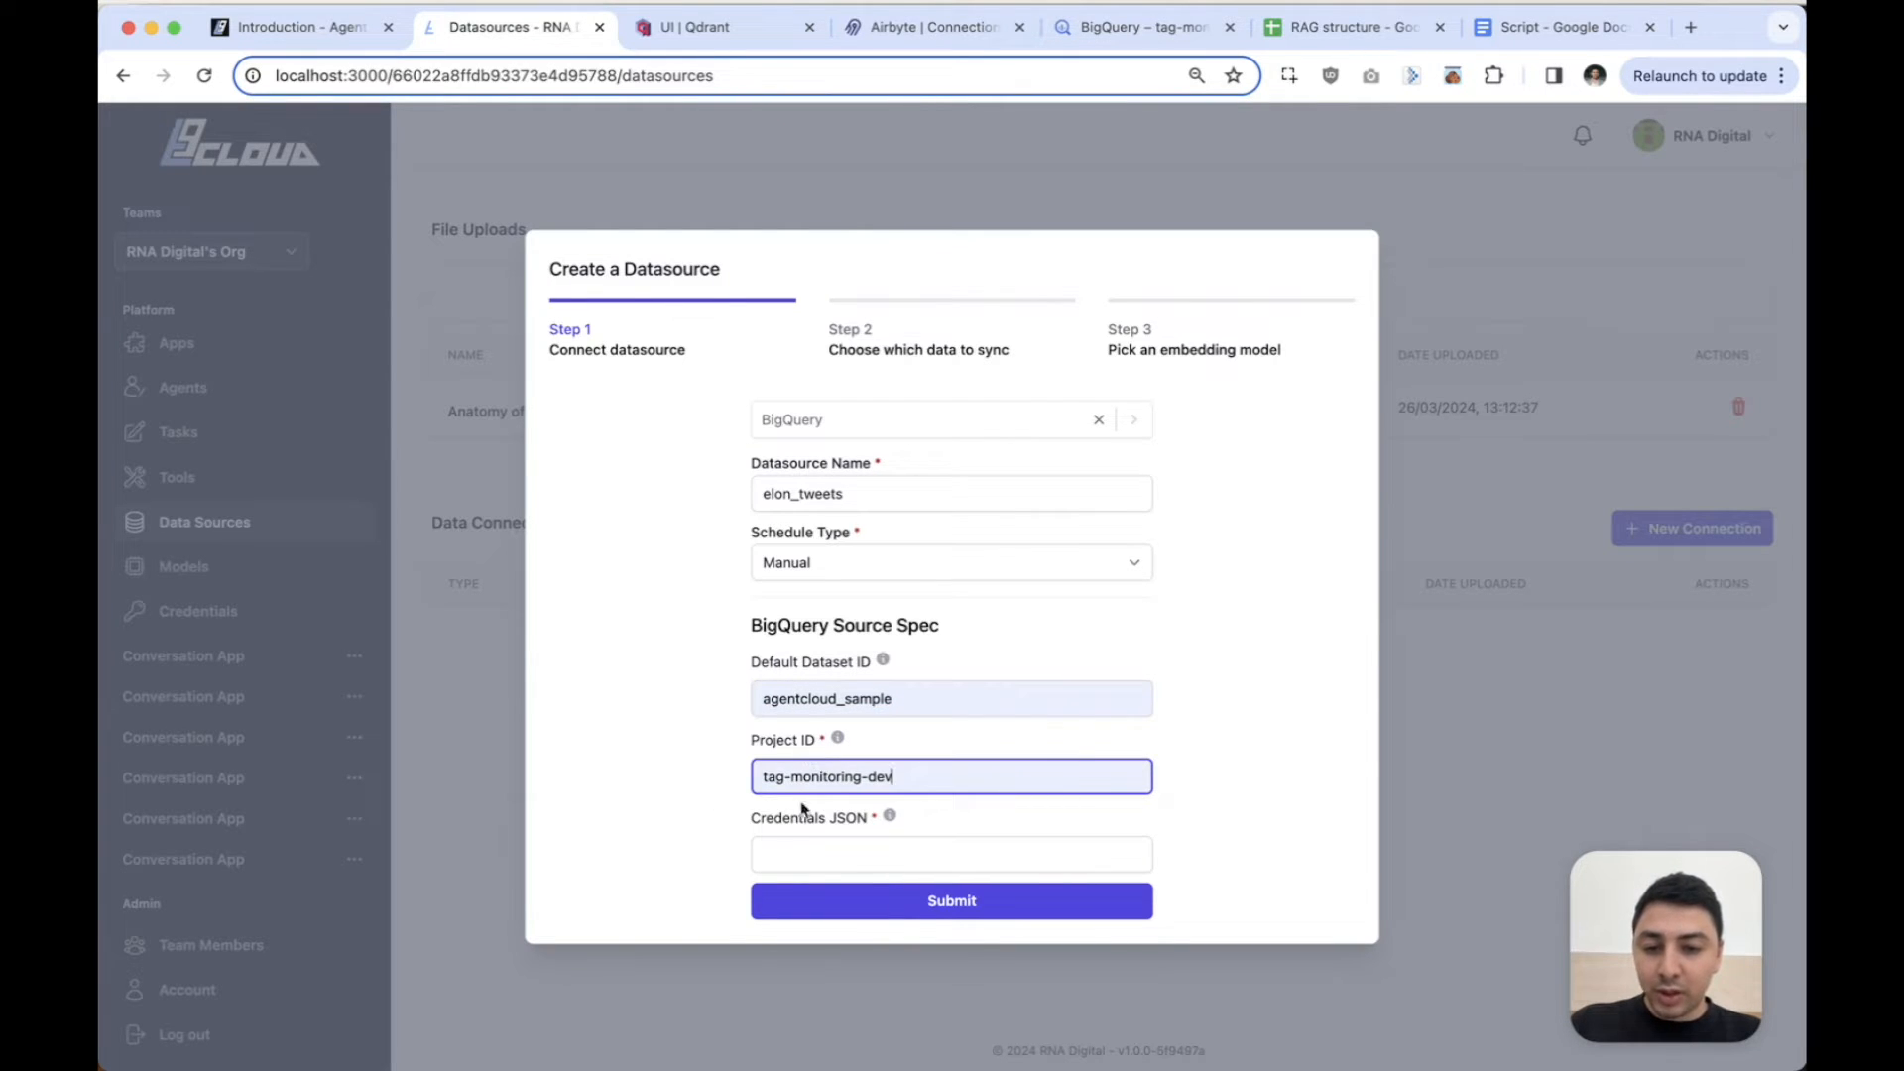
left_click(798, 850)
key("super+v")
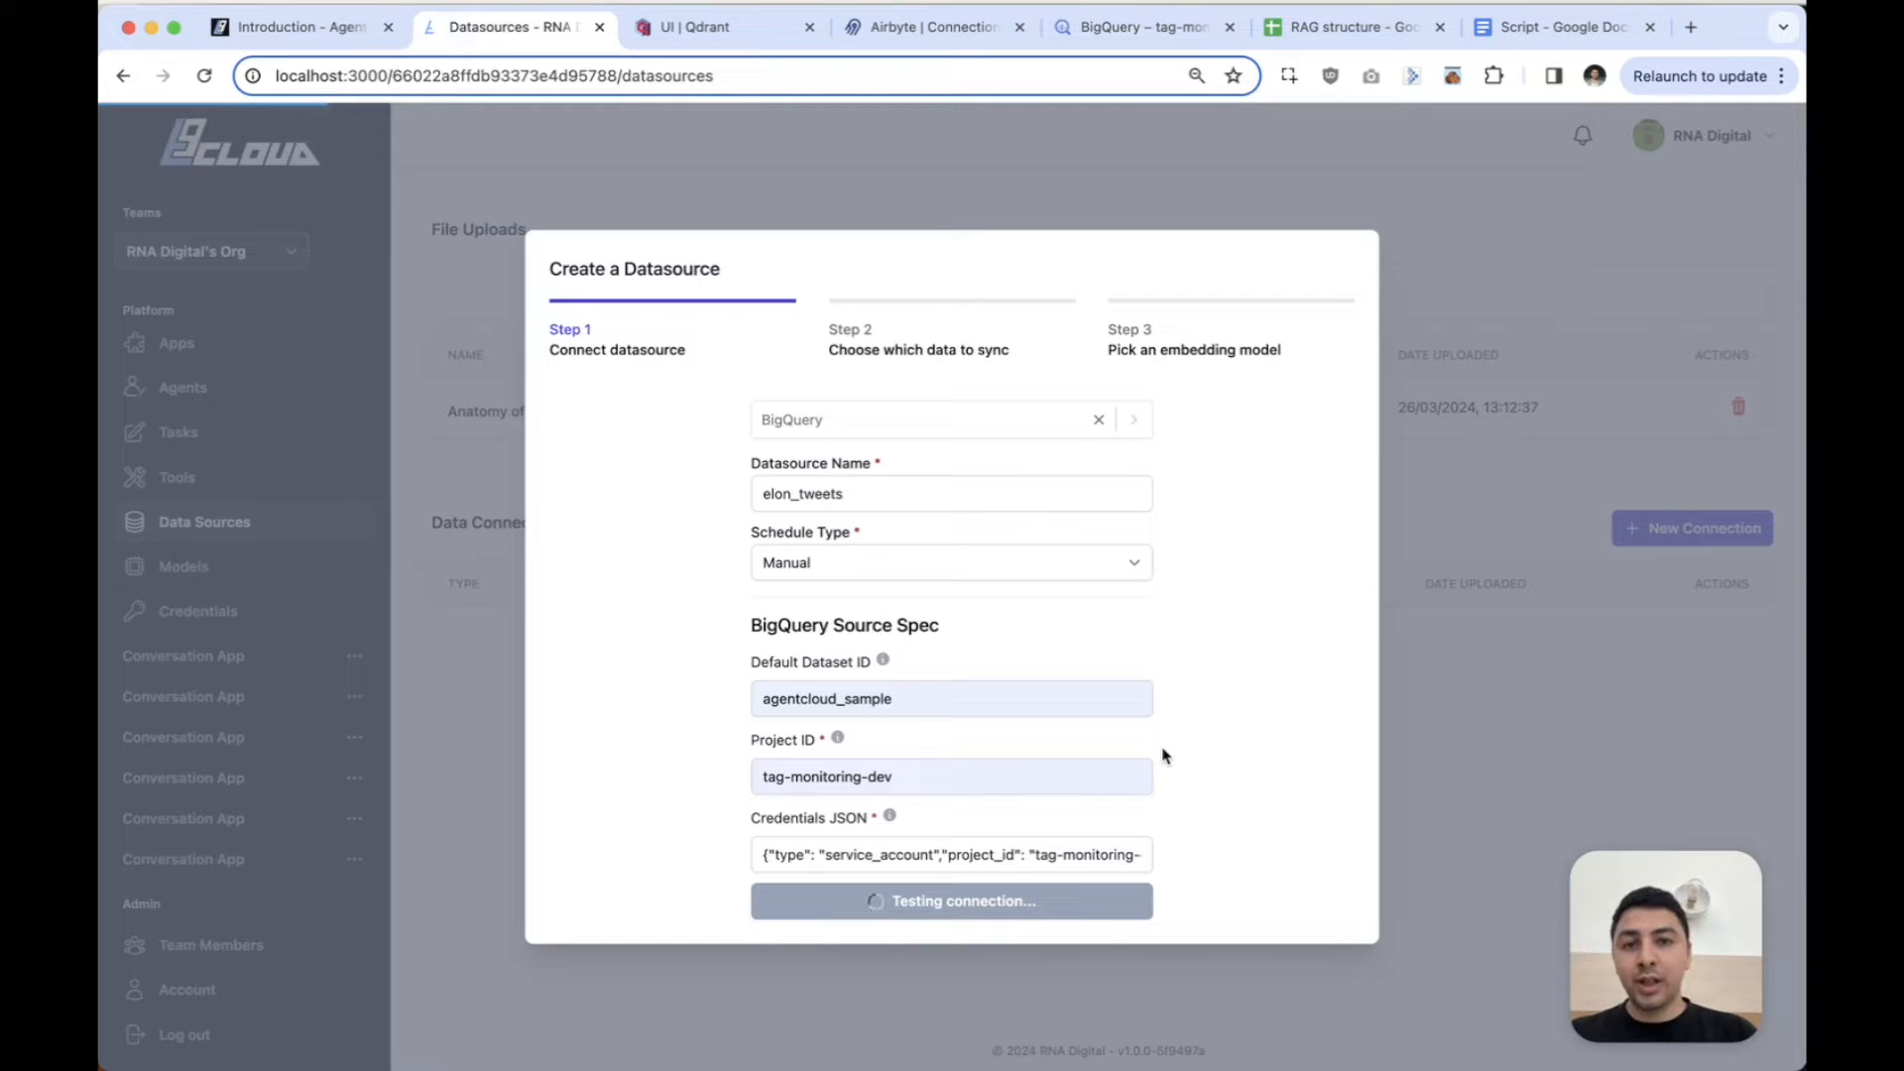
Switch to Airbyte, open its connections overview and reload it to check for existing connections.
left_click(942, 45)
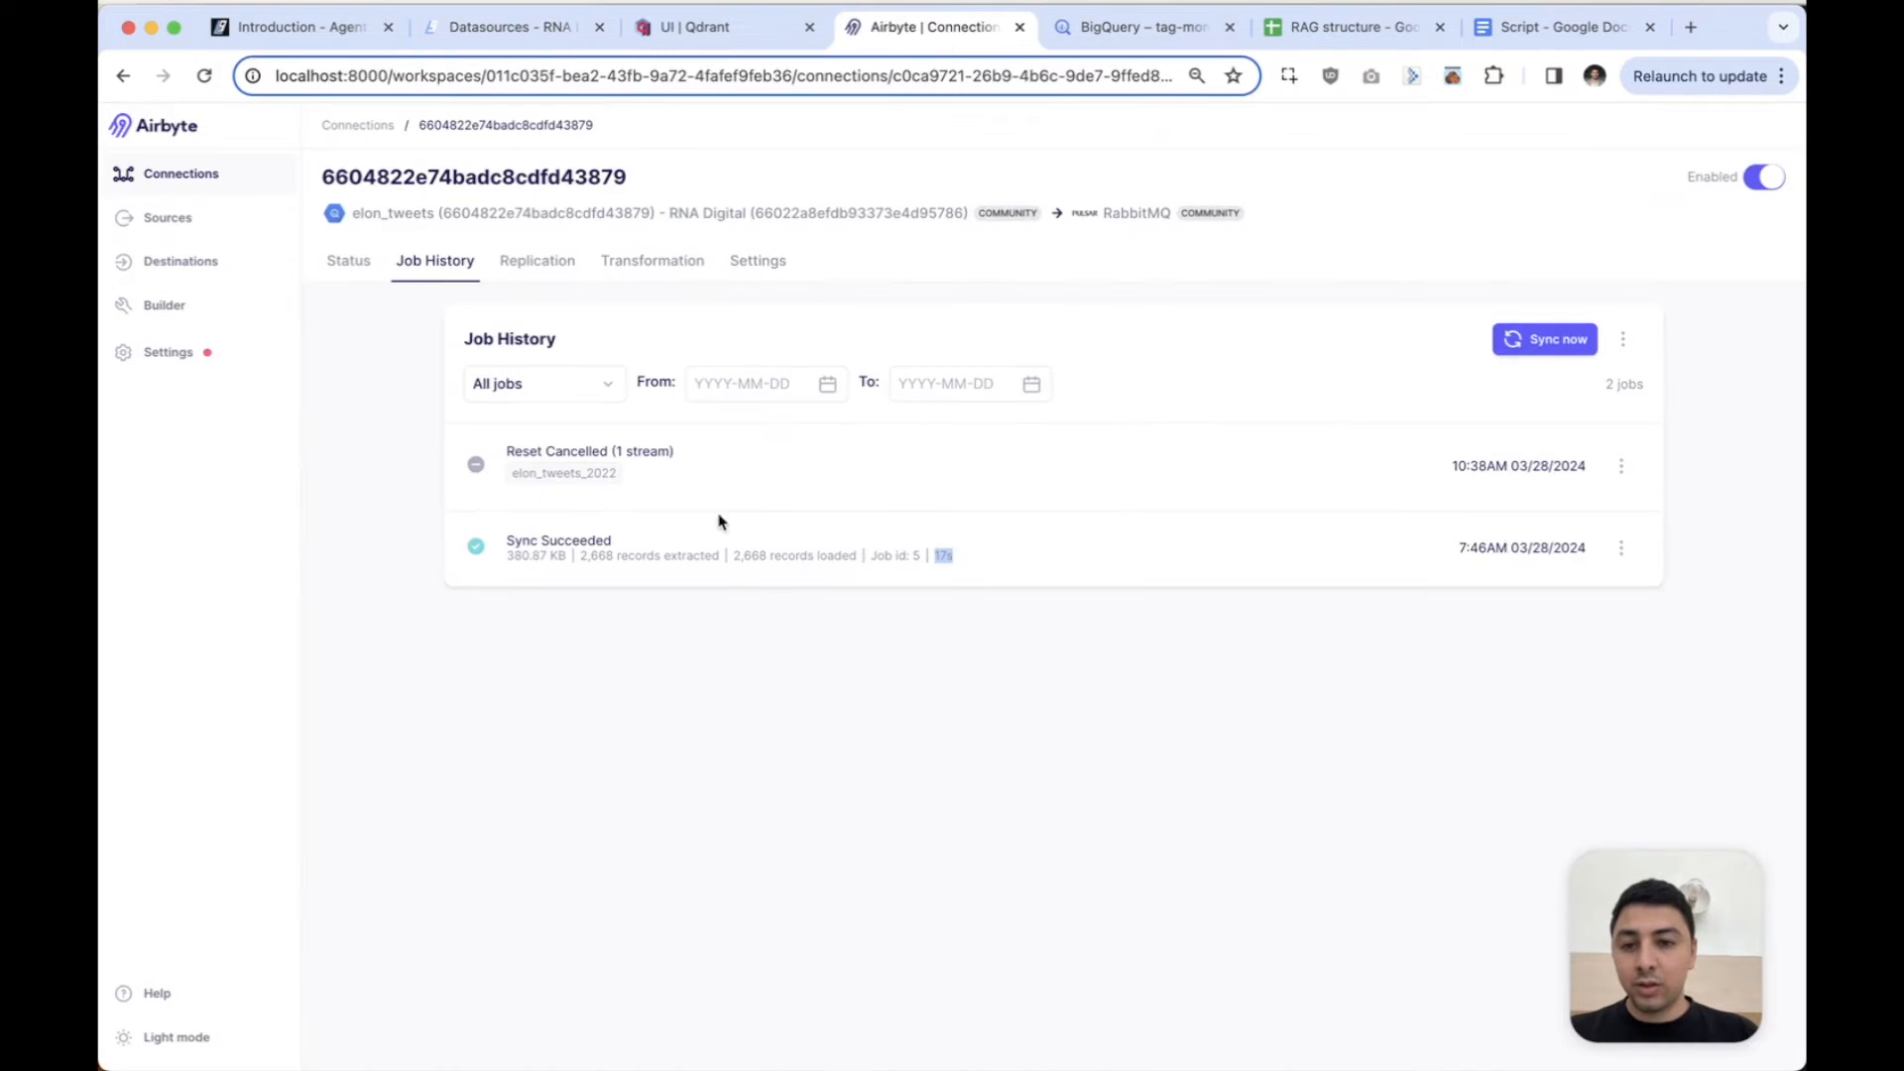
left_click(179, 173)
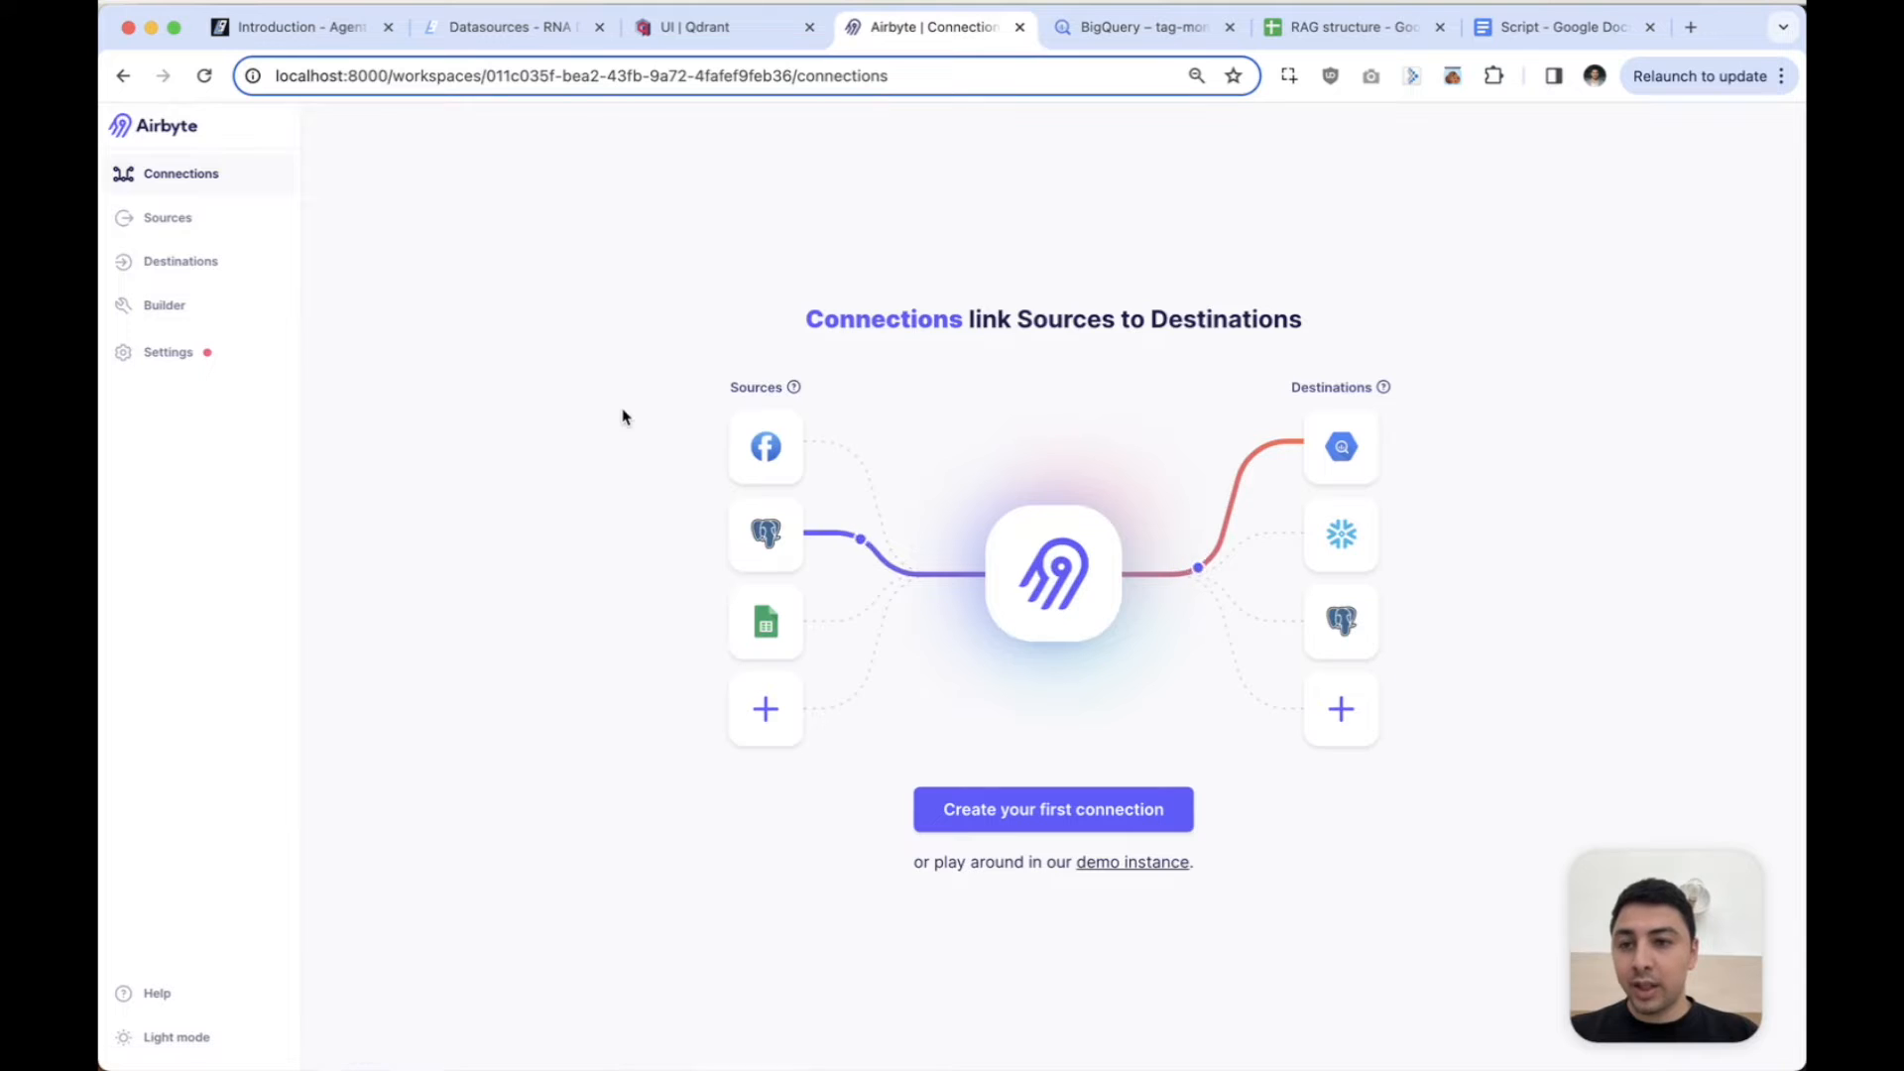
left_click(204, 79)
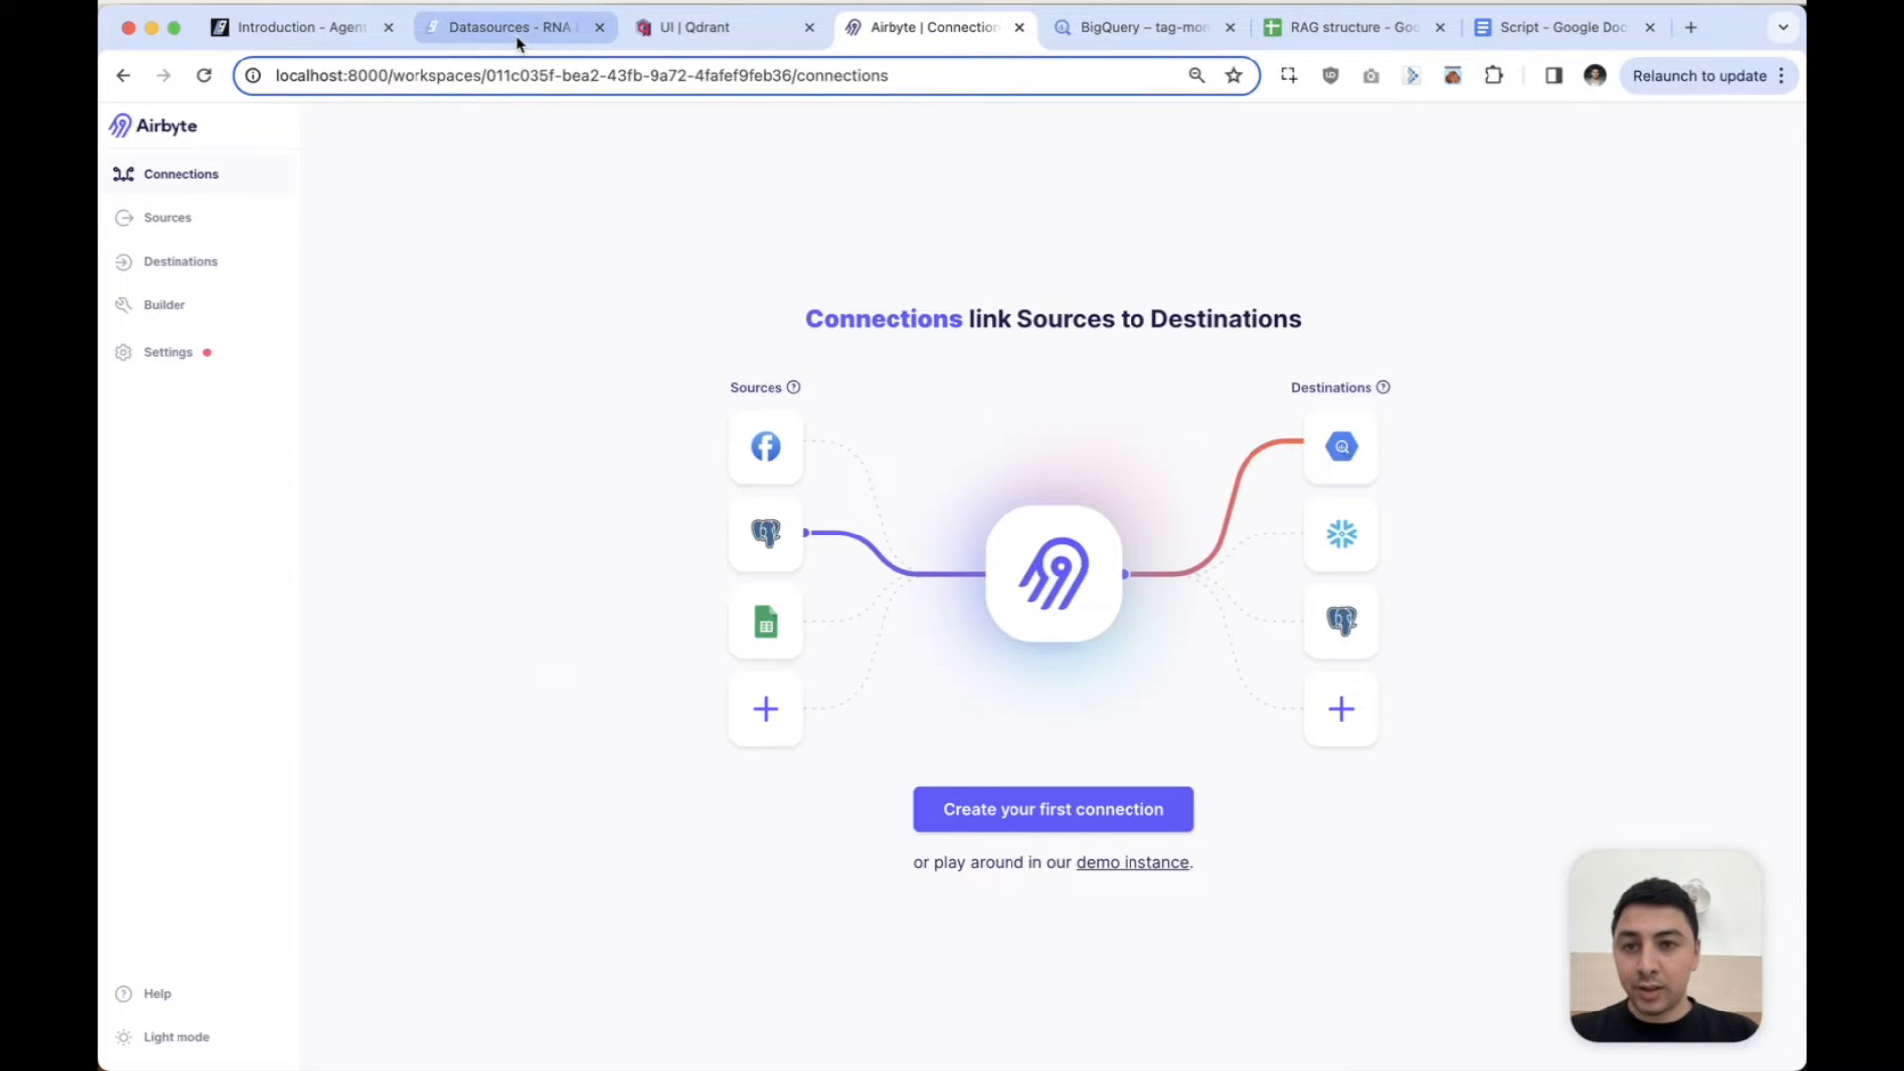
Return to Agent Cloud, select the elon_tweets_2022 table for syncing, expand its fields and continue to the embedding settings.
left_click(517, 29)
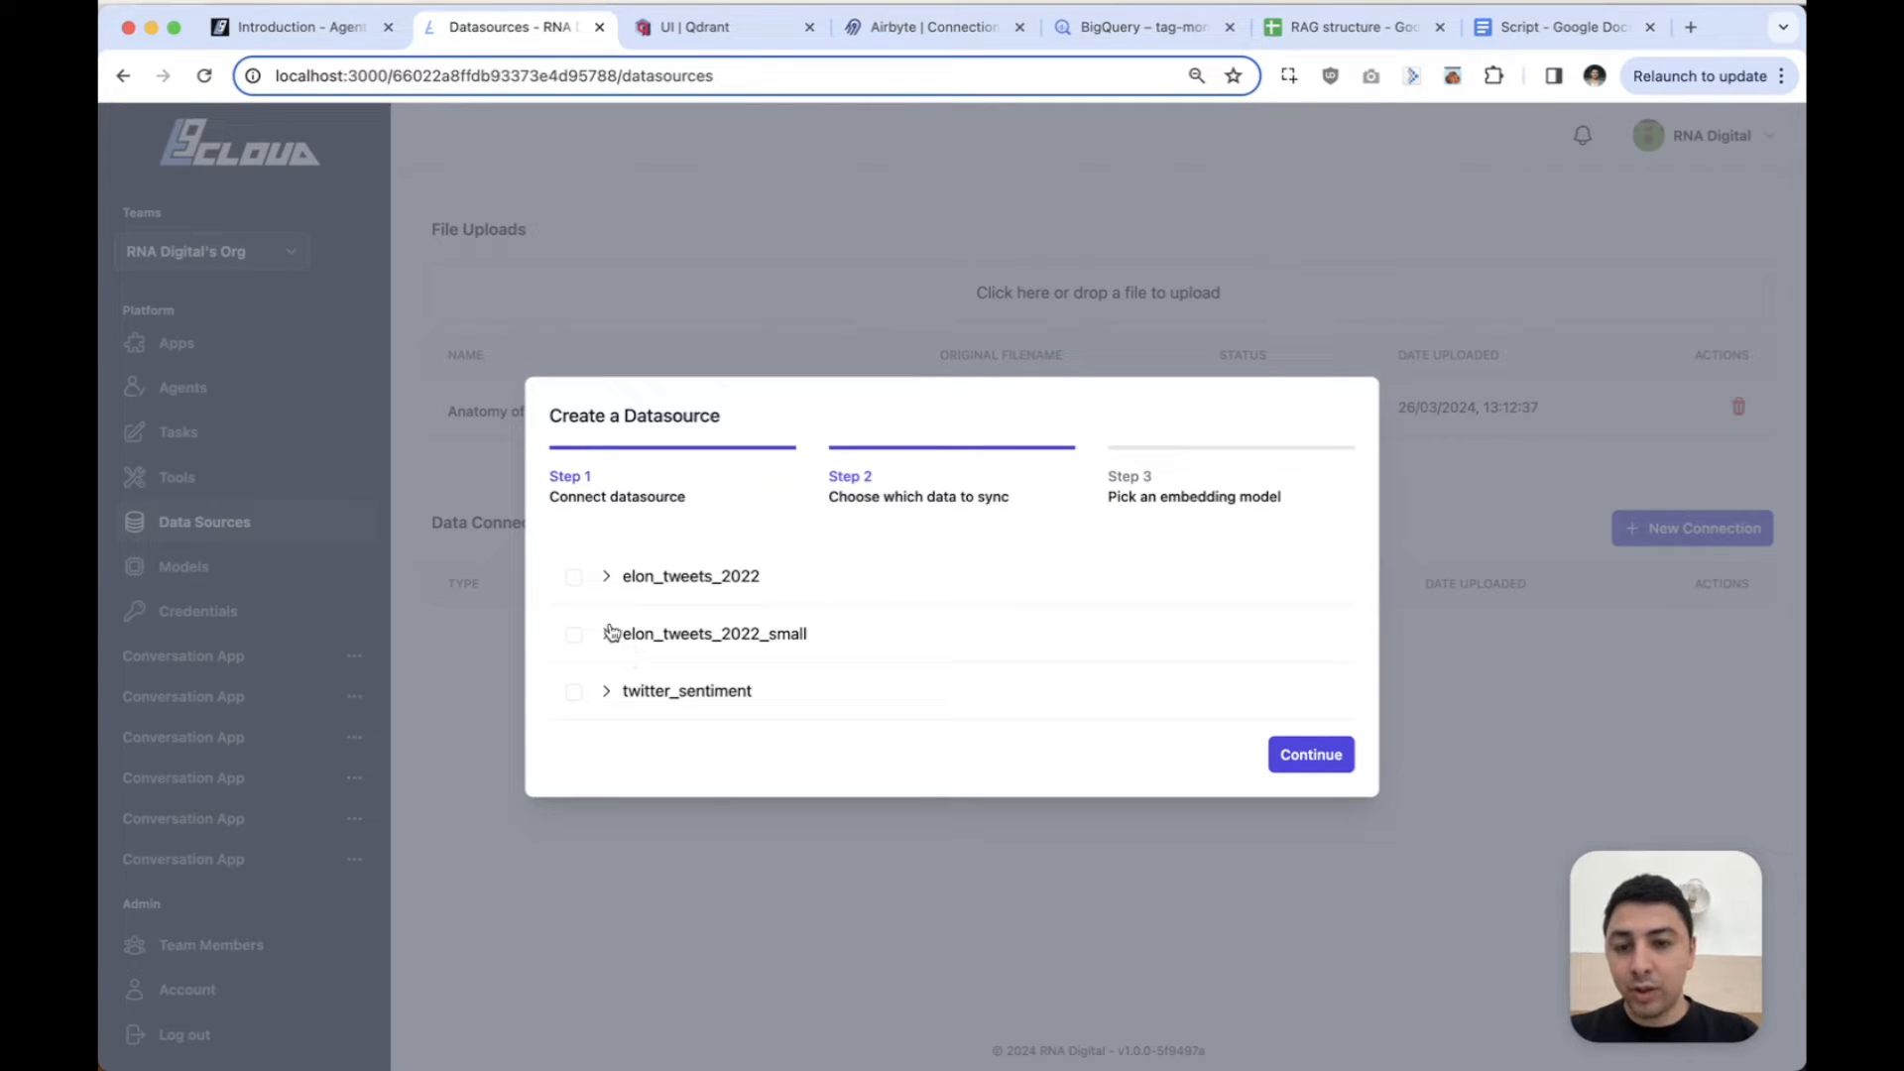
left_click(574, 578)
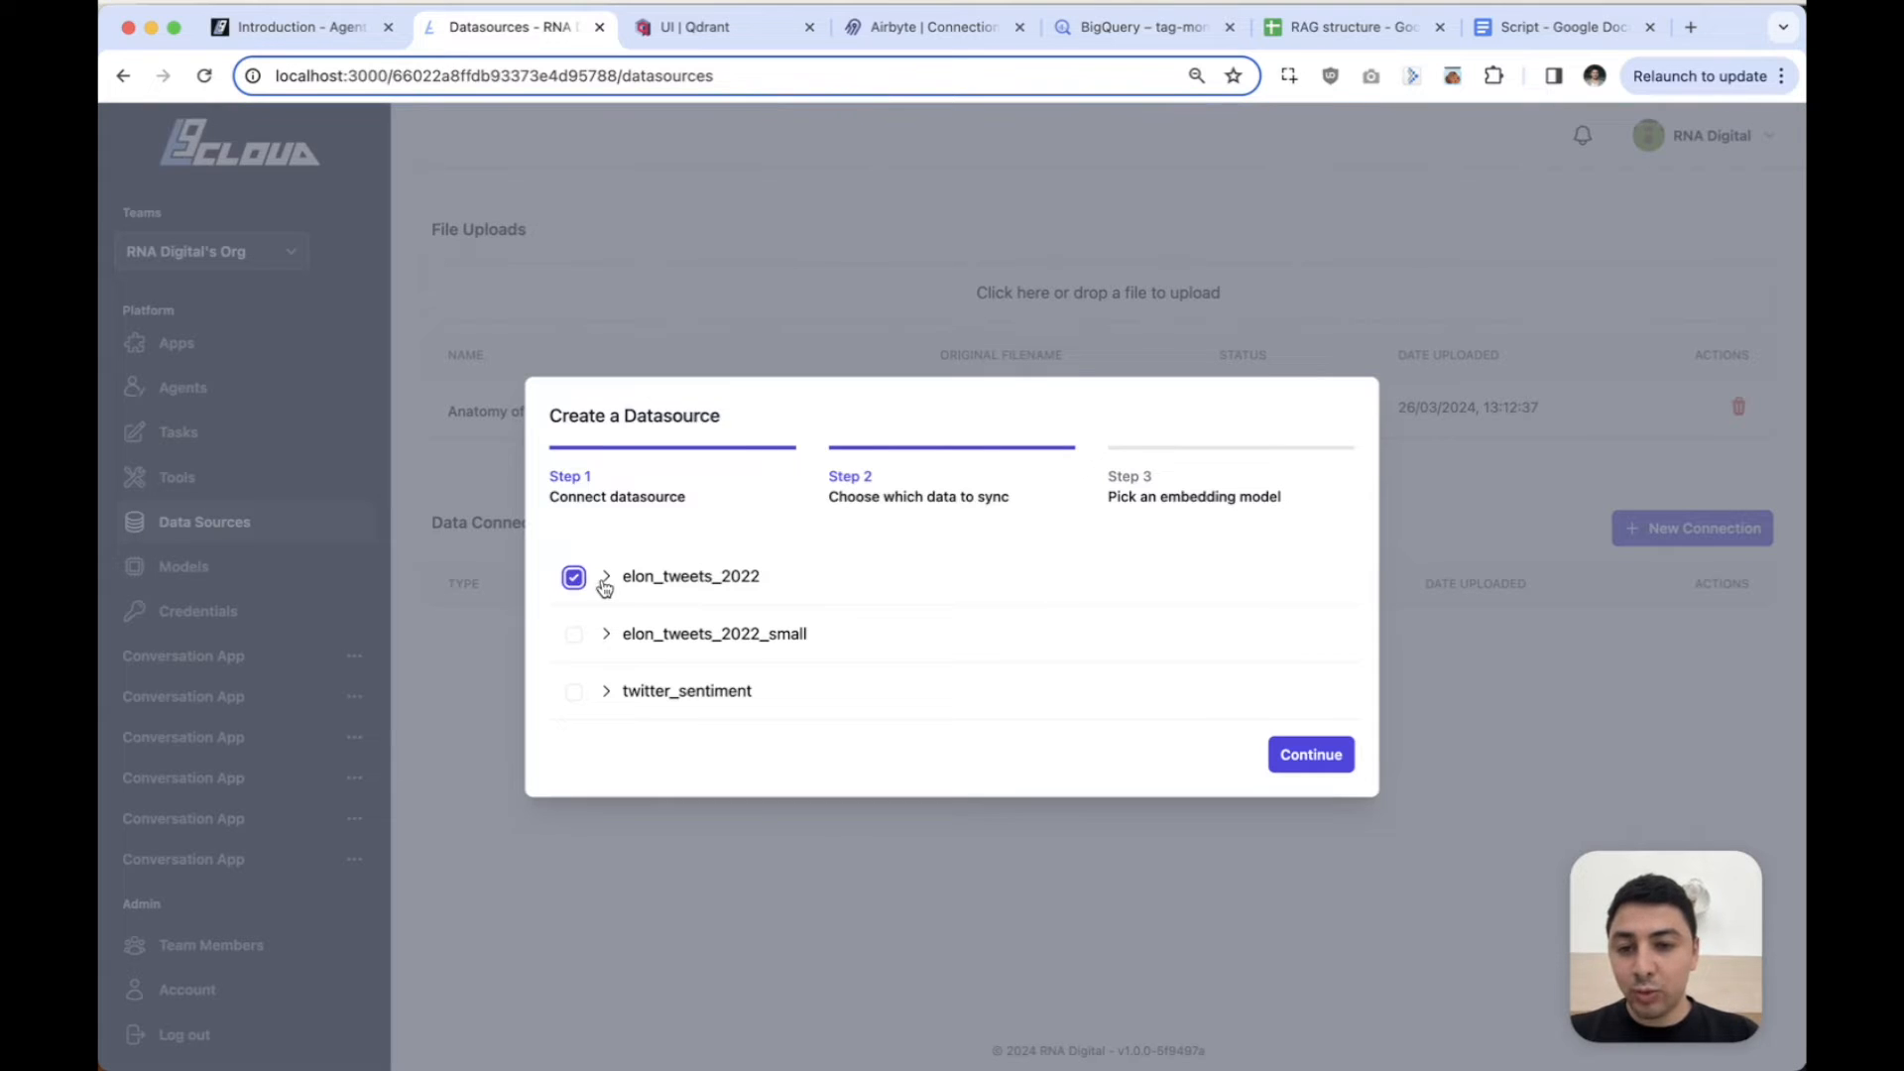
left_click(607, 578)
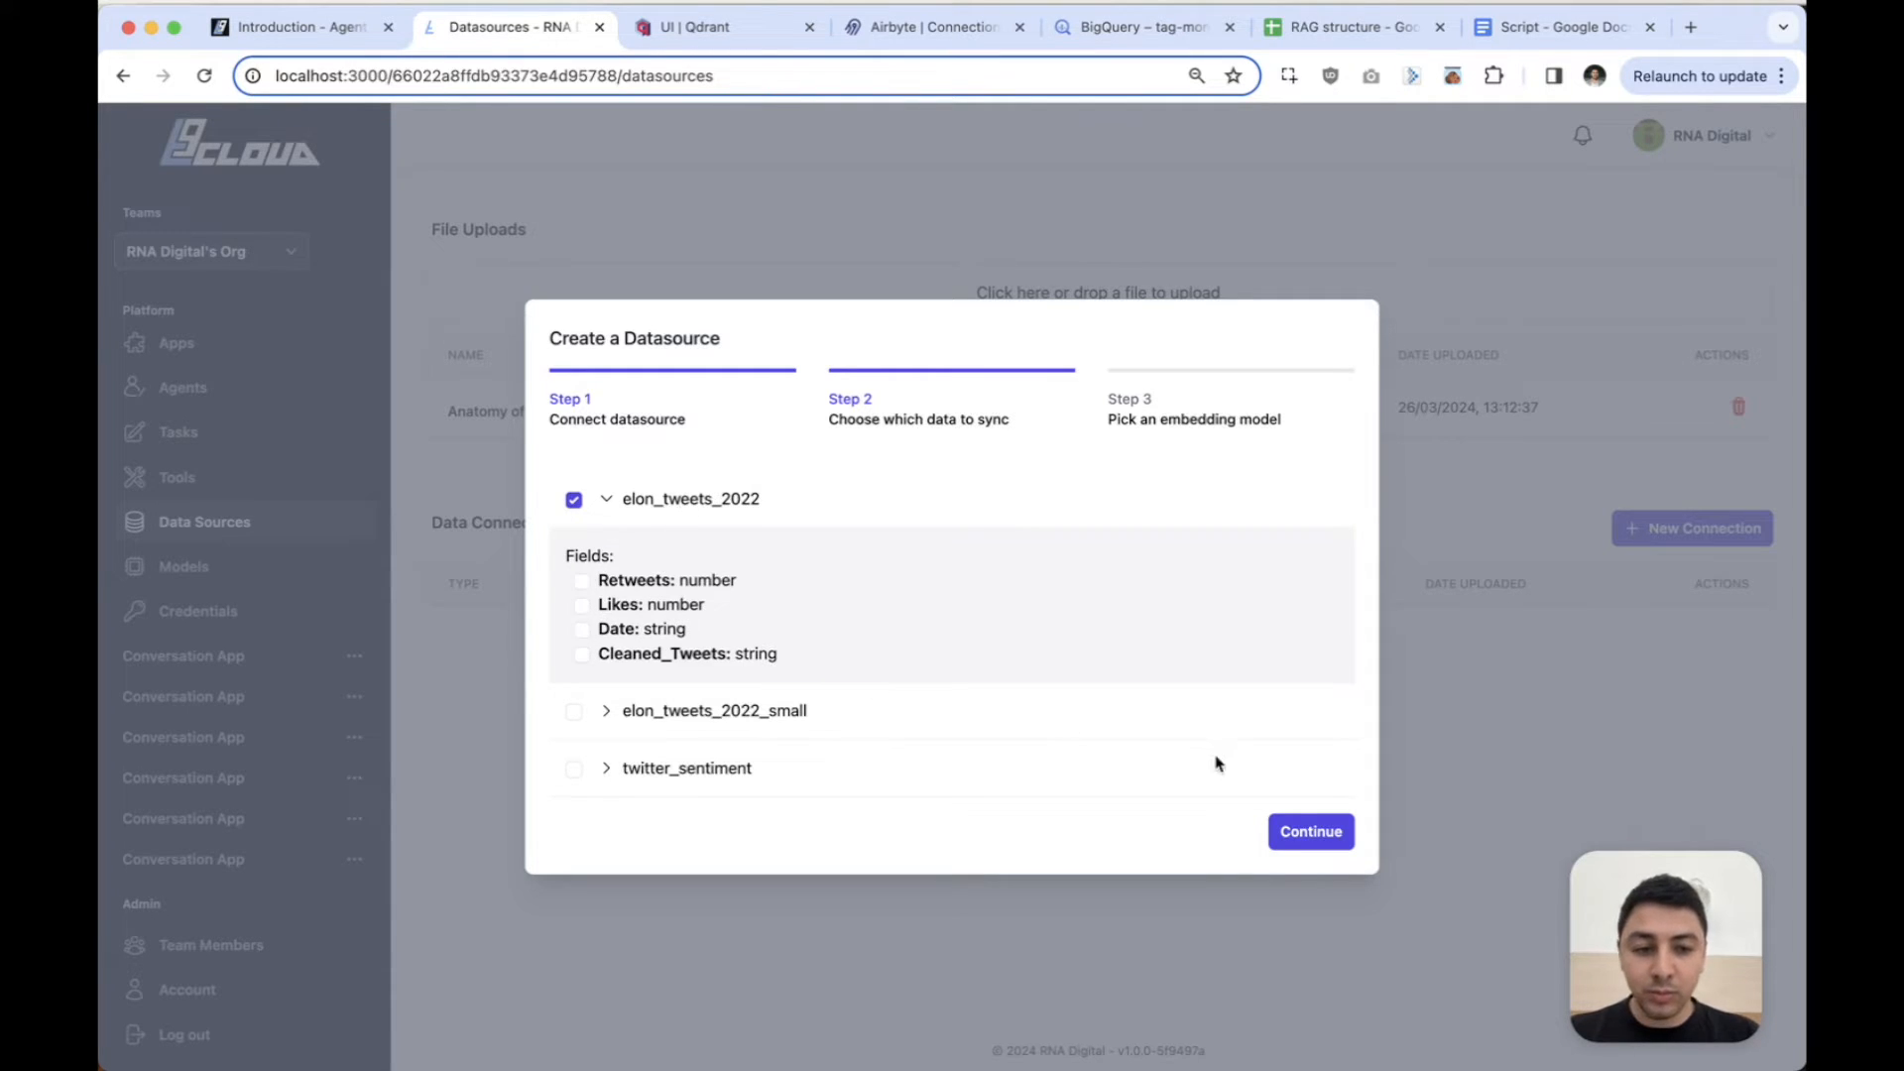
left_click(1312, 832)
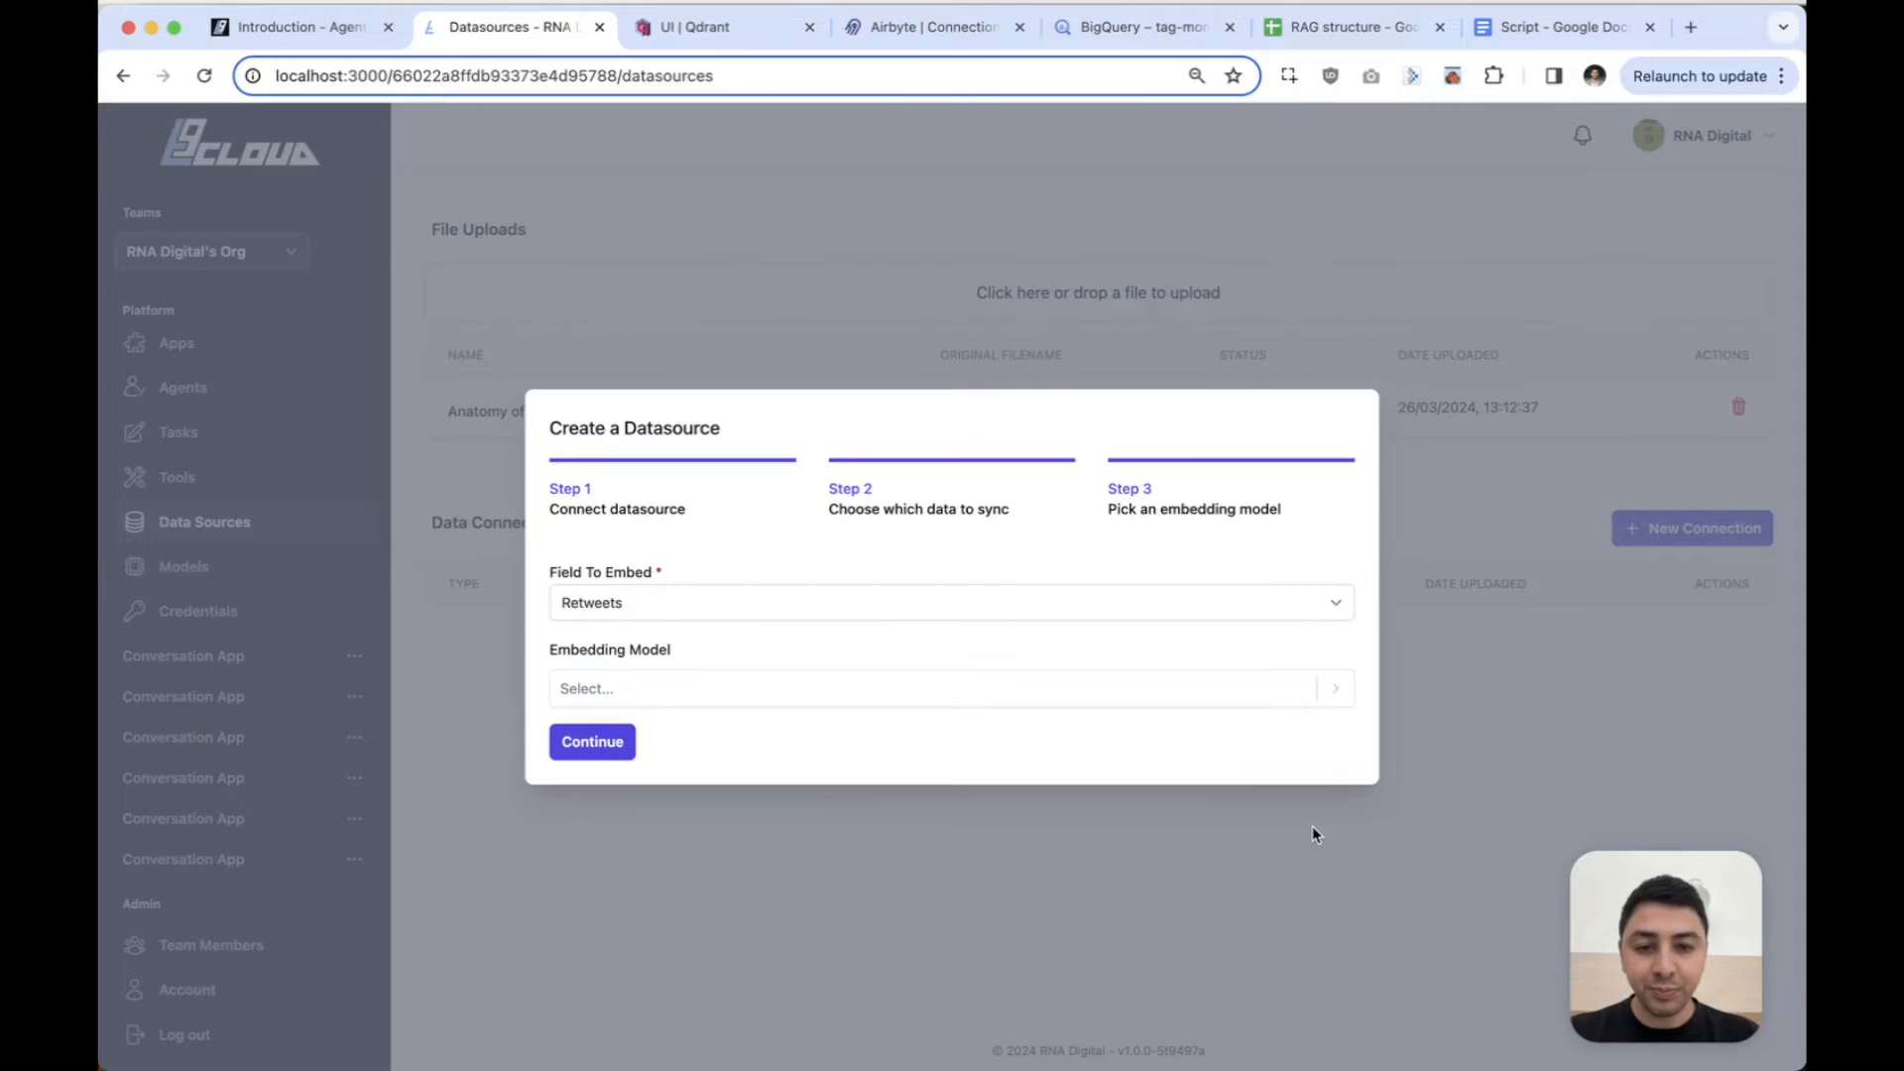
Set Cleaned_Tweets as the field to embed and check that column in BigQuery's elon_tweets_2022 preview.
left_click(728, 614)
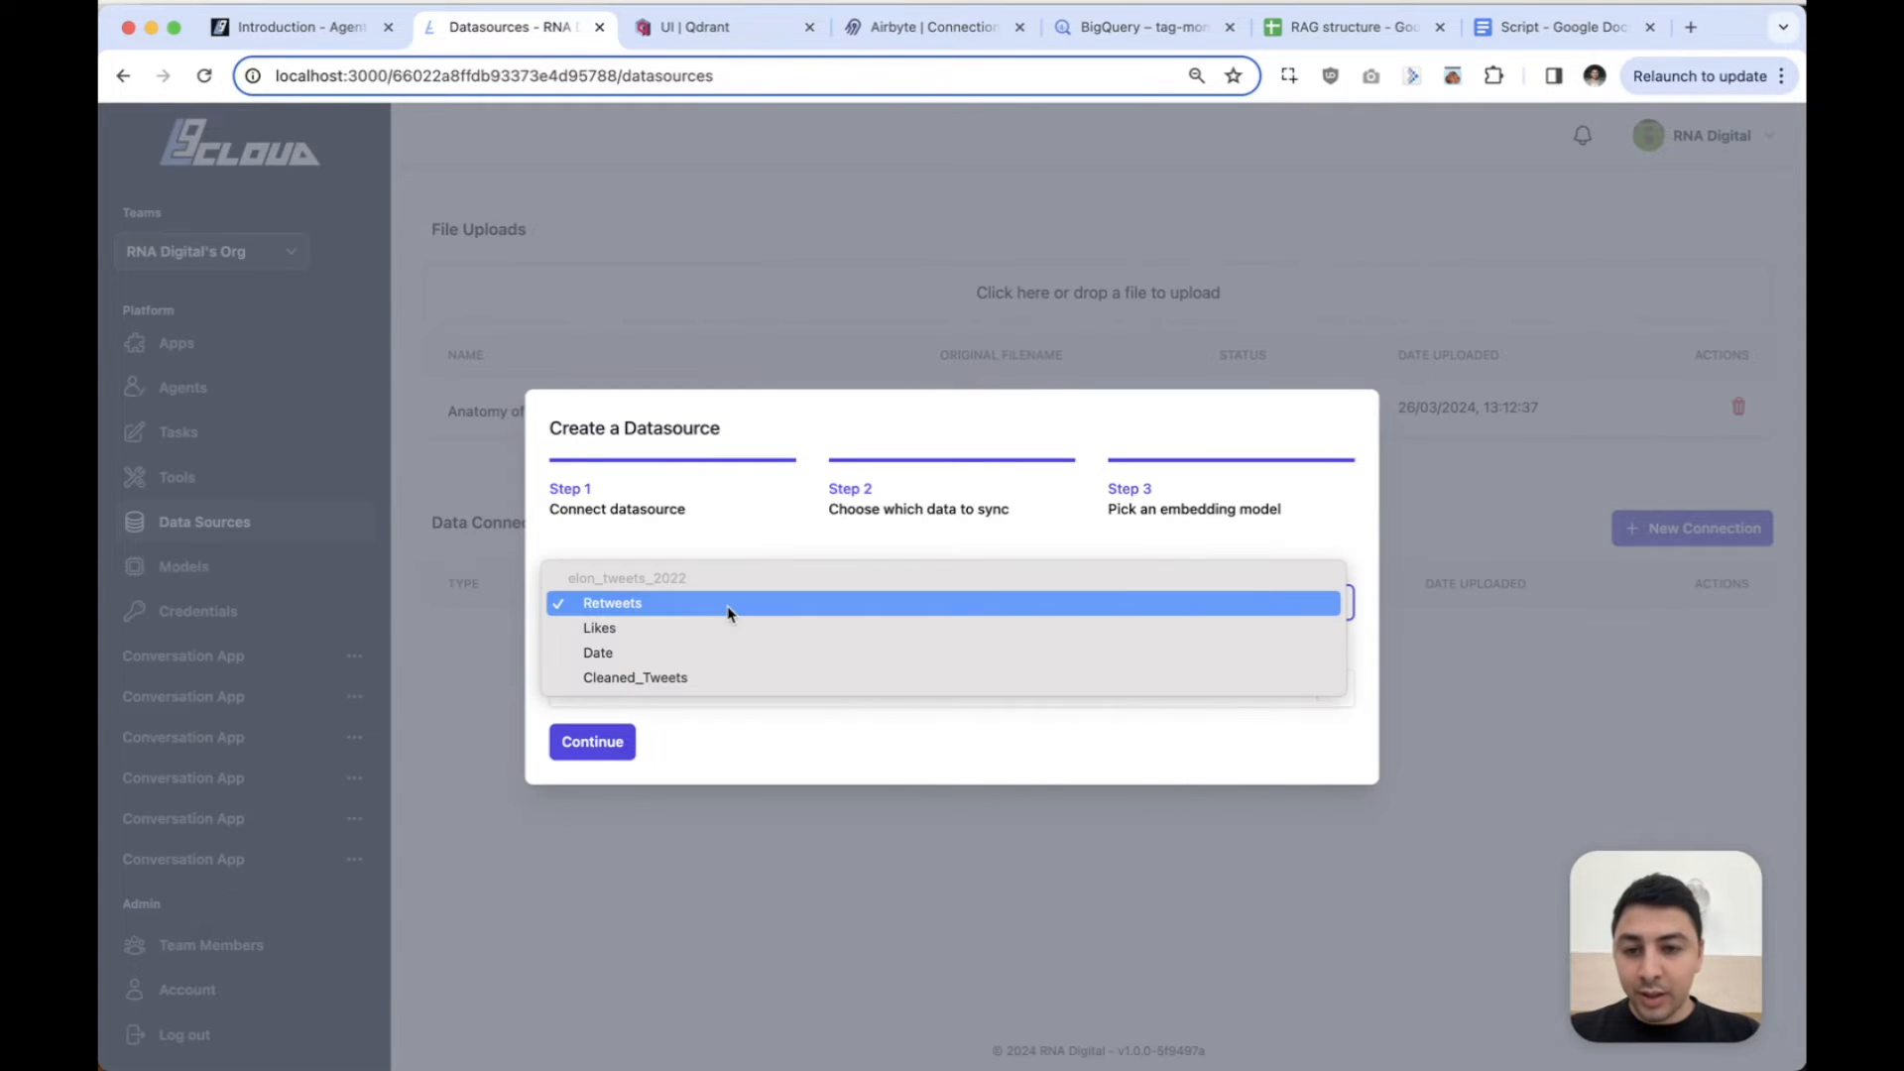
left_click(730, 681)
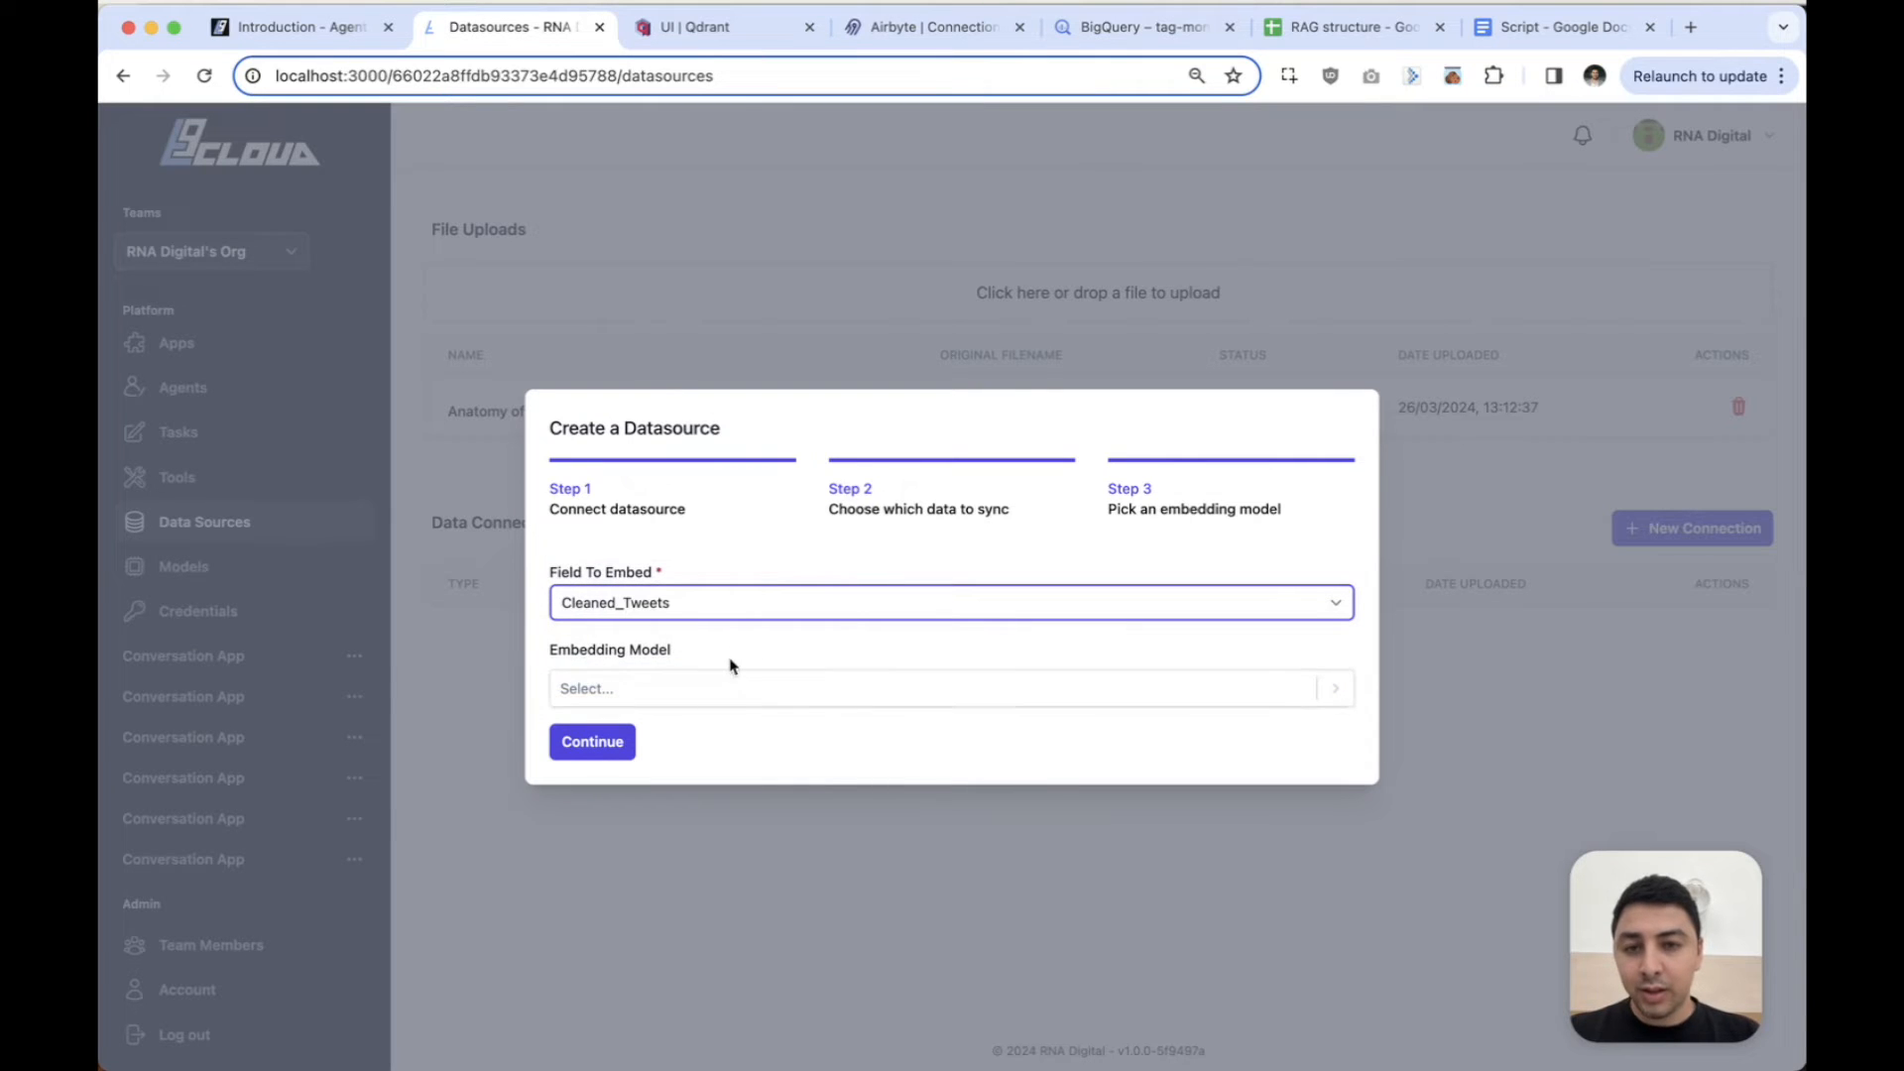
left_click(1125, 30)
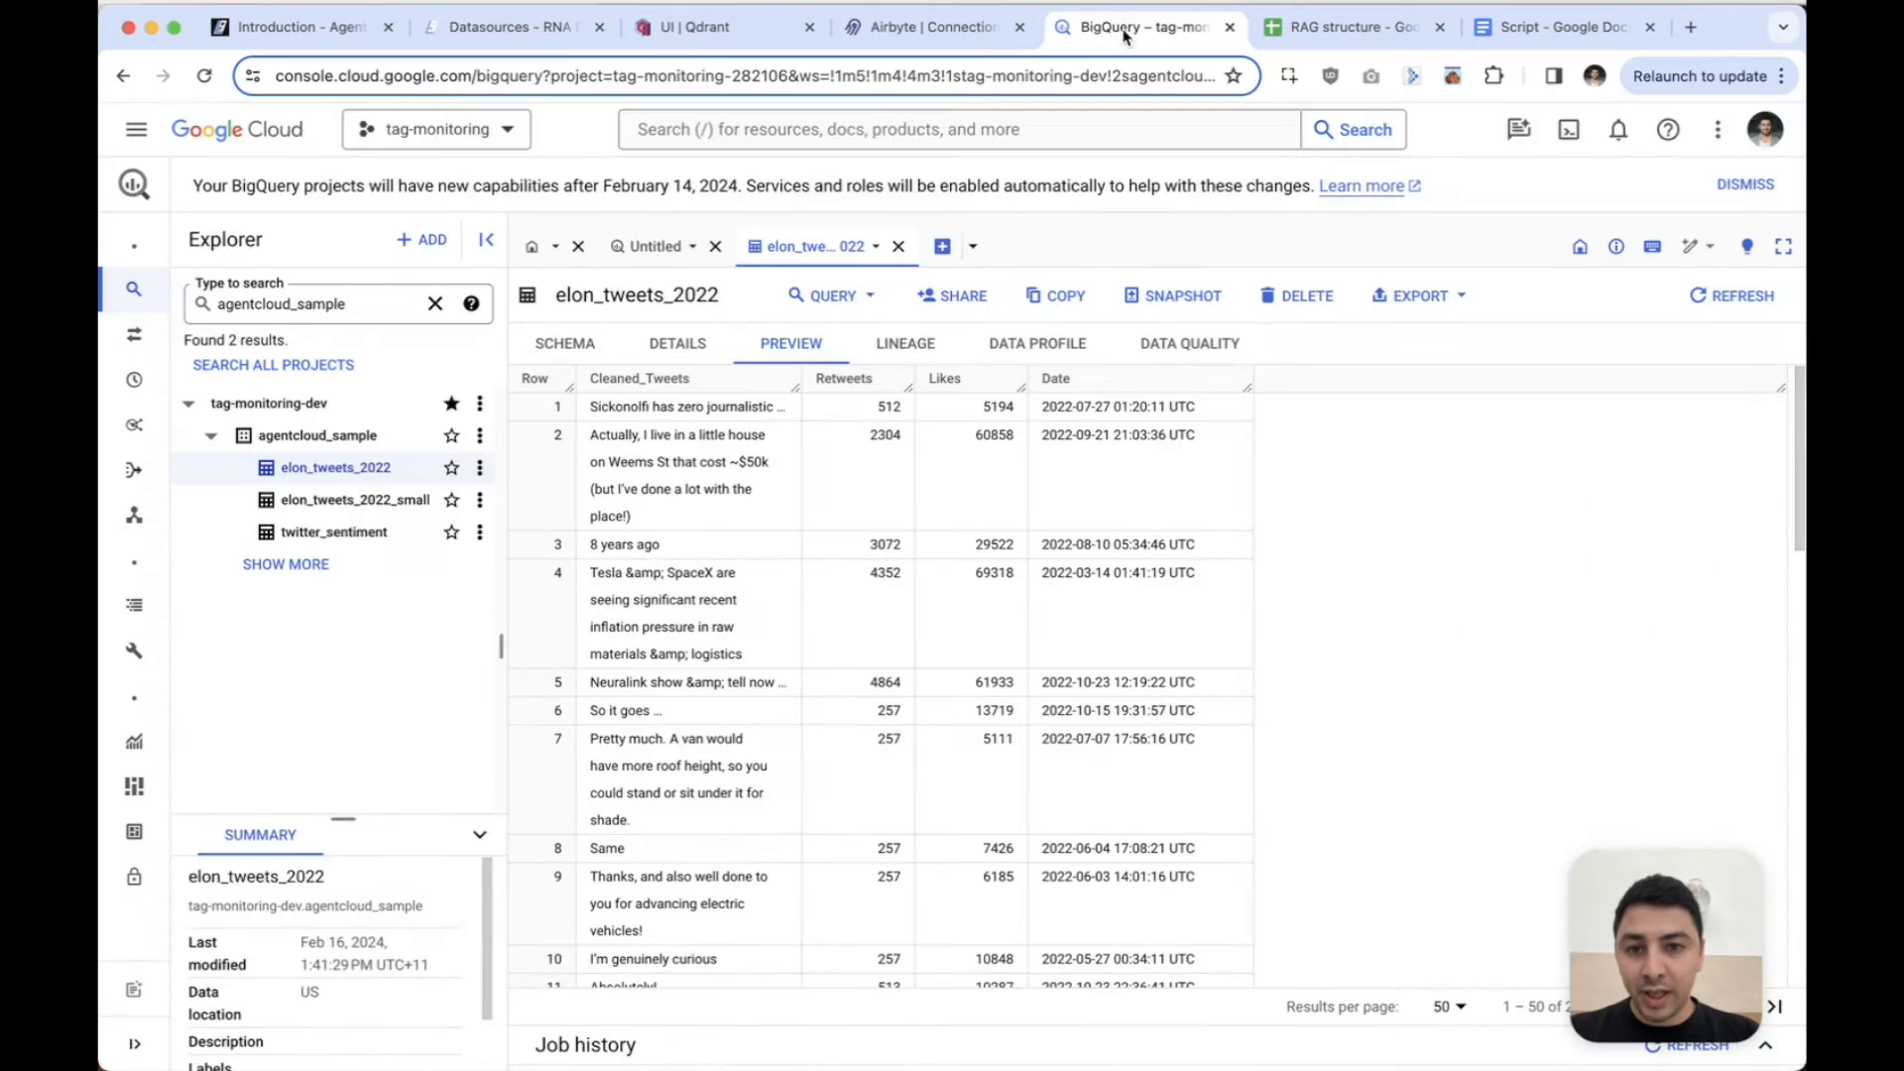
mouse_move(592, 436)
left_mouse_down()
mouse_move(659, 524)
mouse_move(592, 448)
left_mouse_up()
left_click(593, 447)
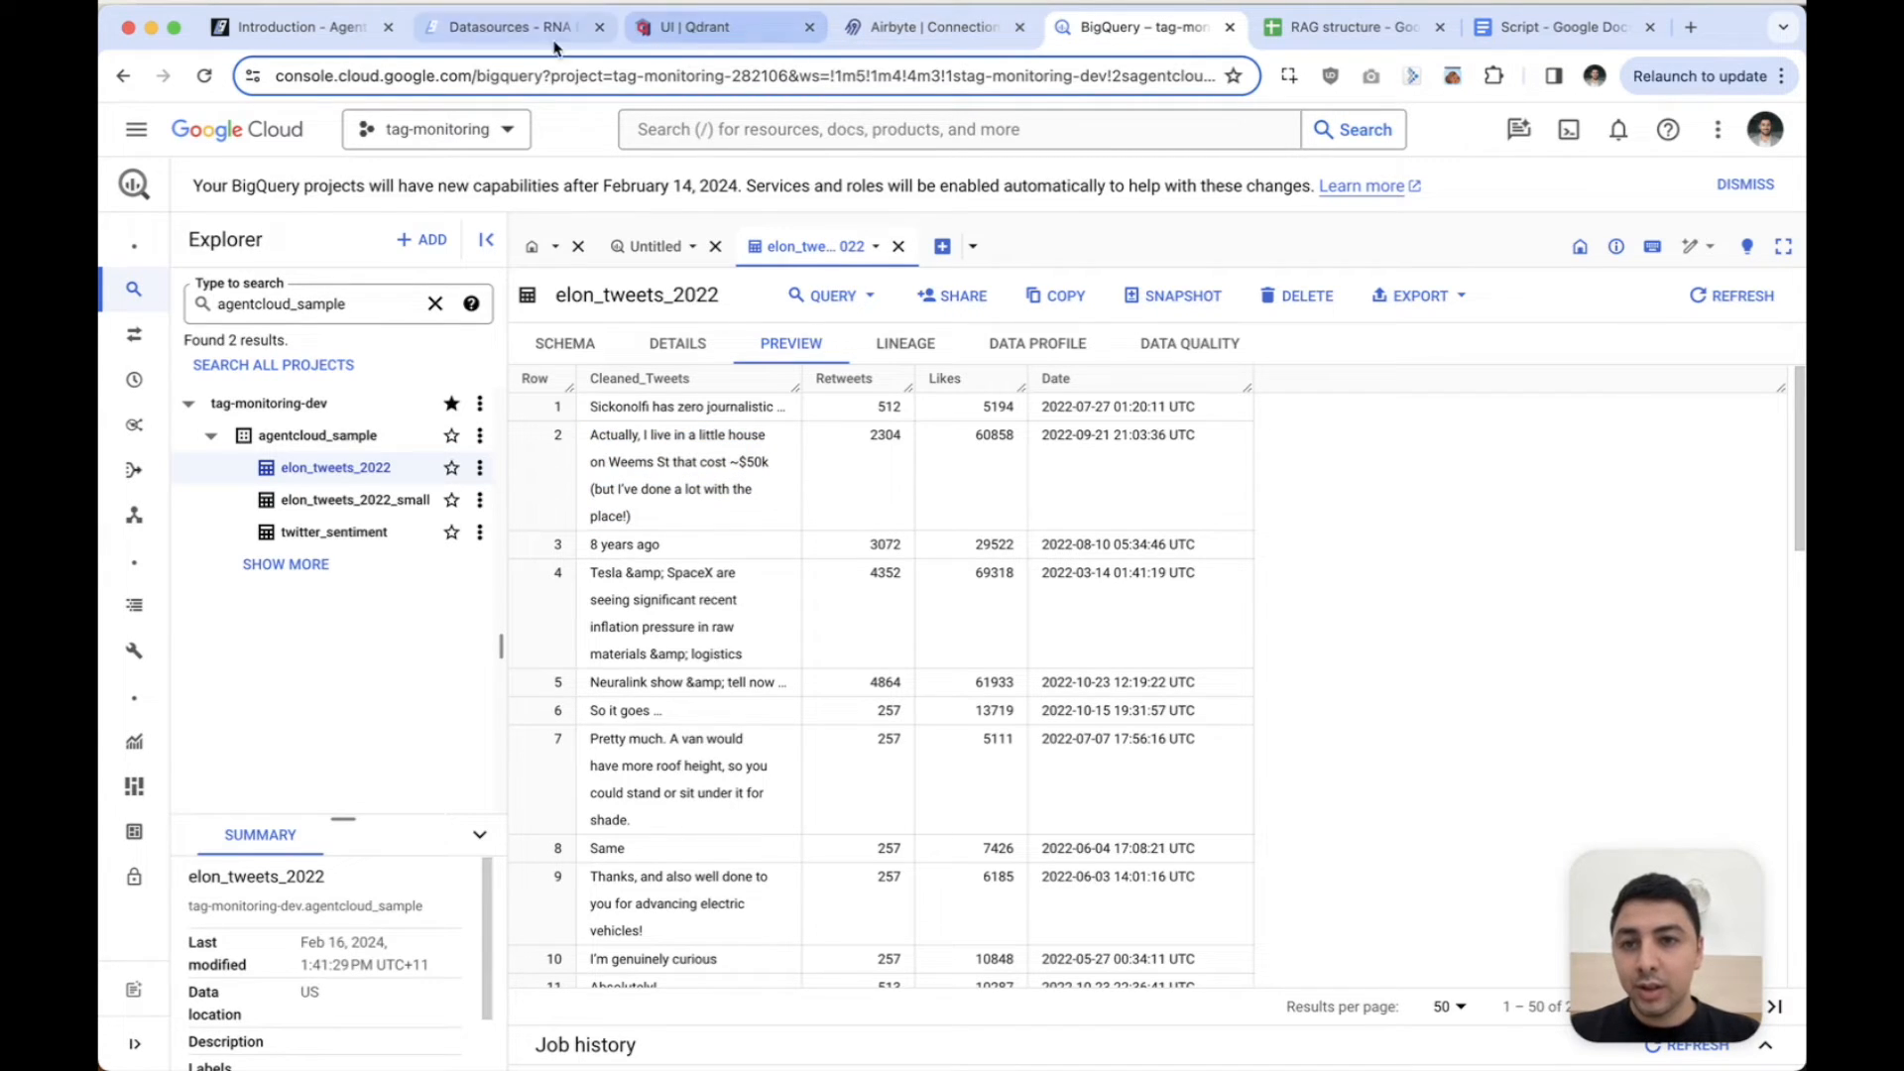
Return to Agent Cloud, choose bge-small (fast-bge-small-en) as the embedding model and finish creating the datasource.
left_click(525, 36)
left_click(644, 705)
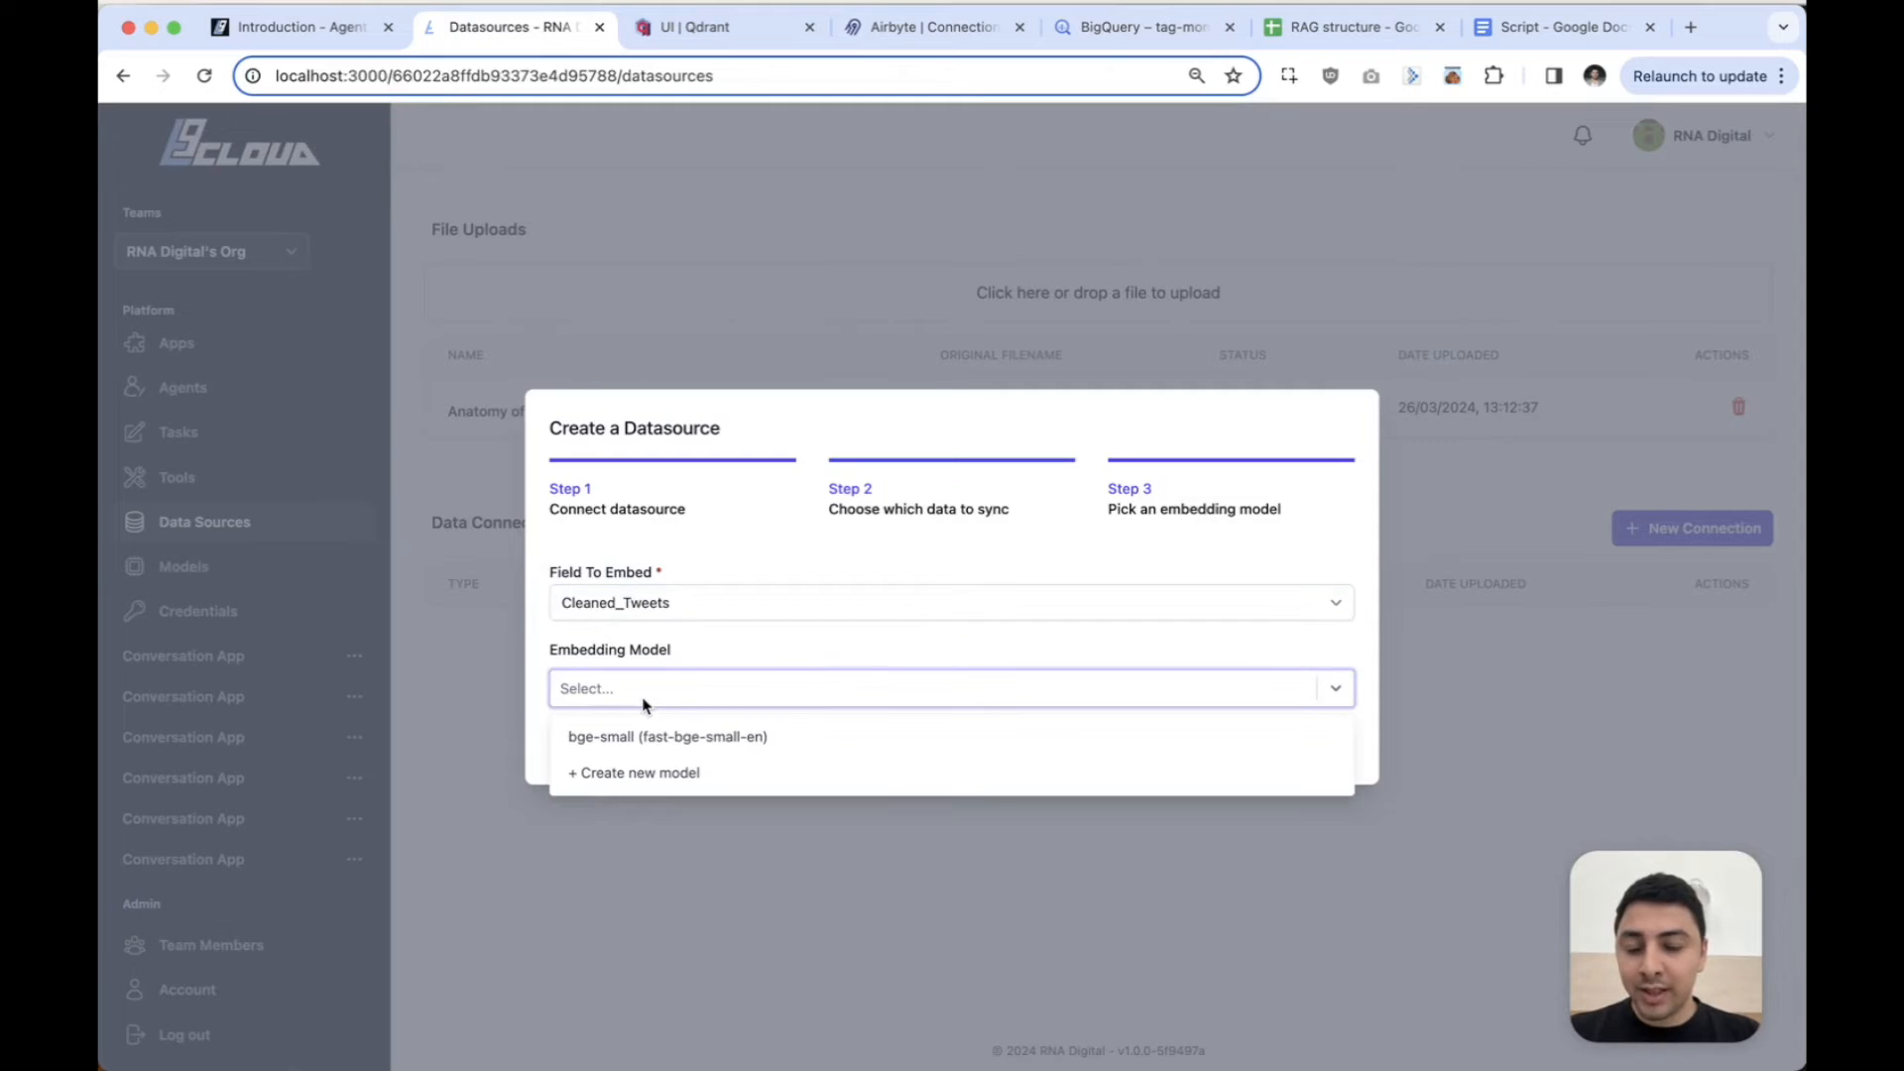
left_click(679, 739)
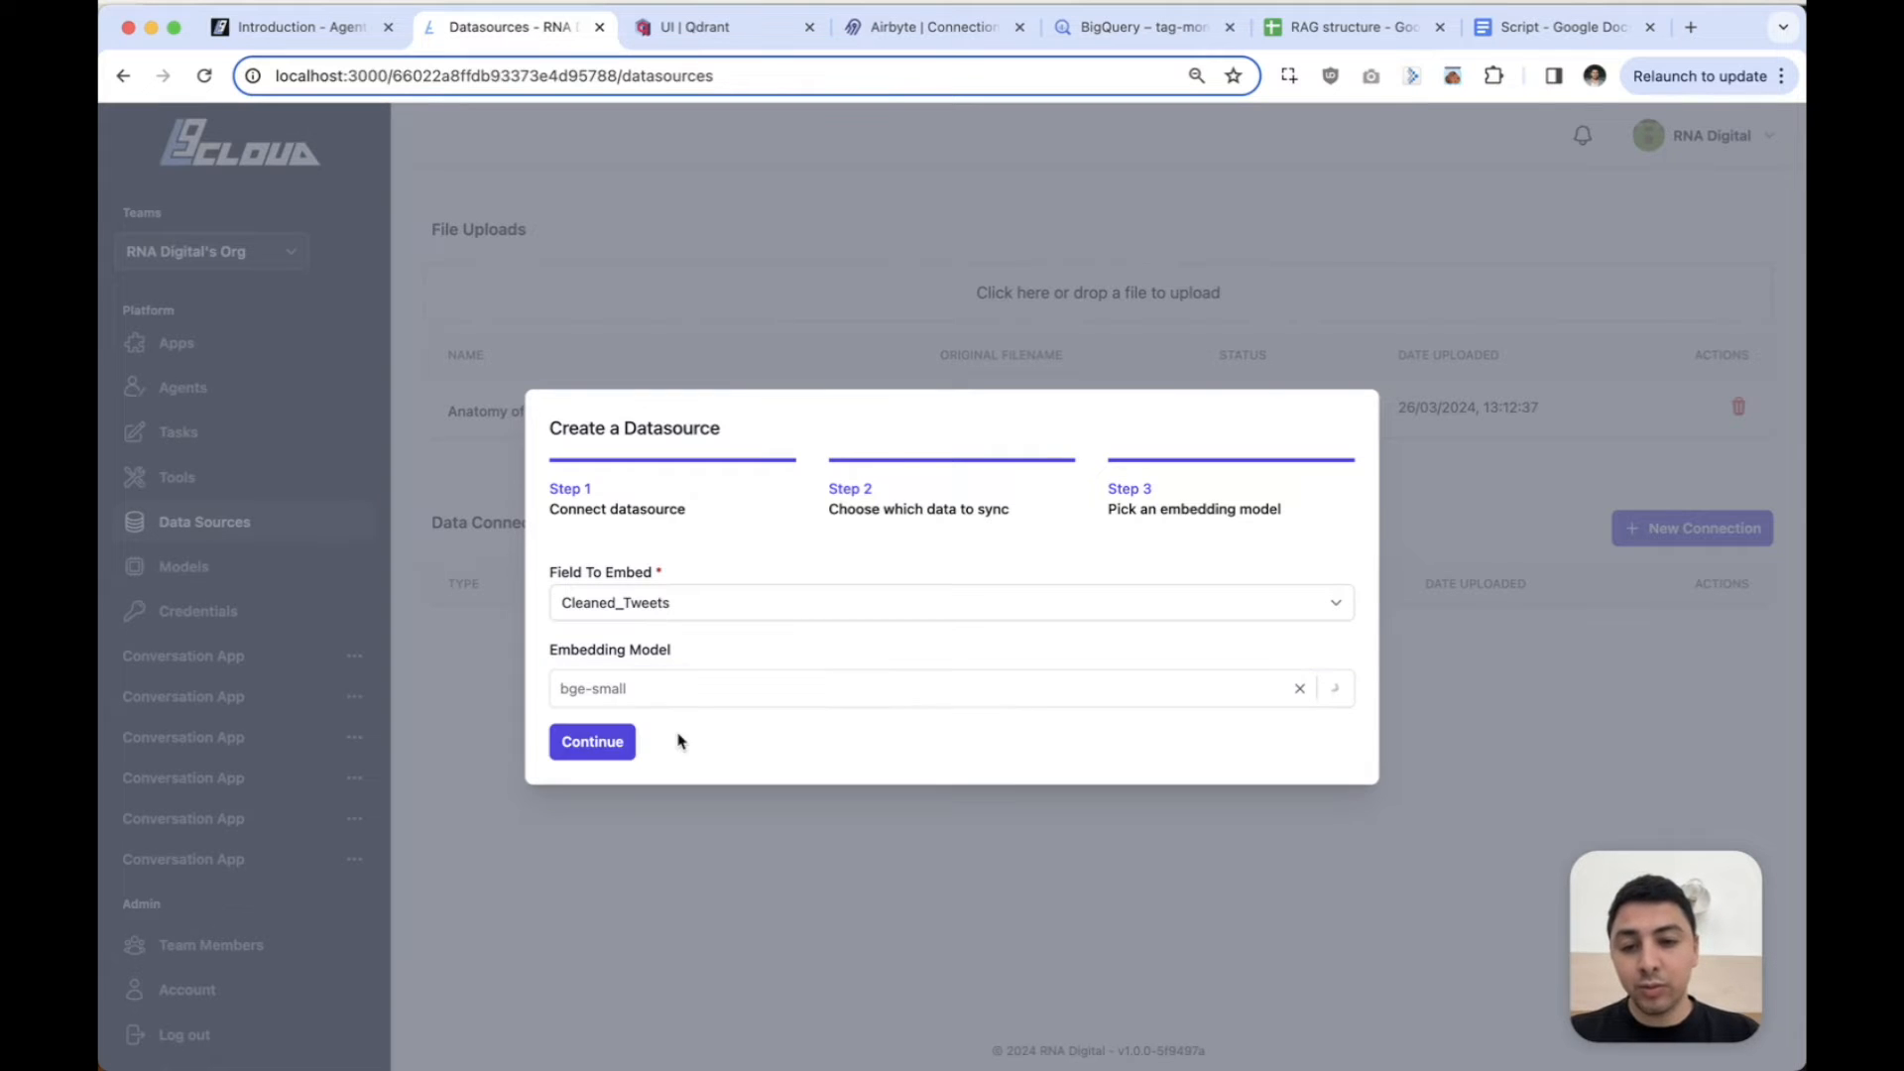
left_click(591, 744)
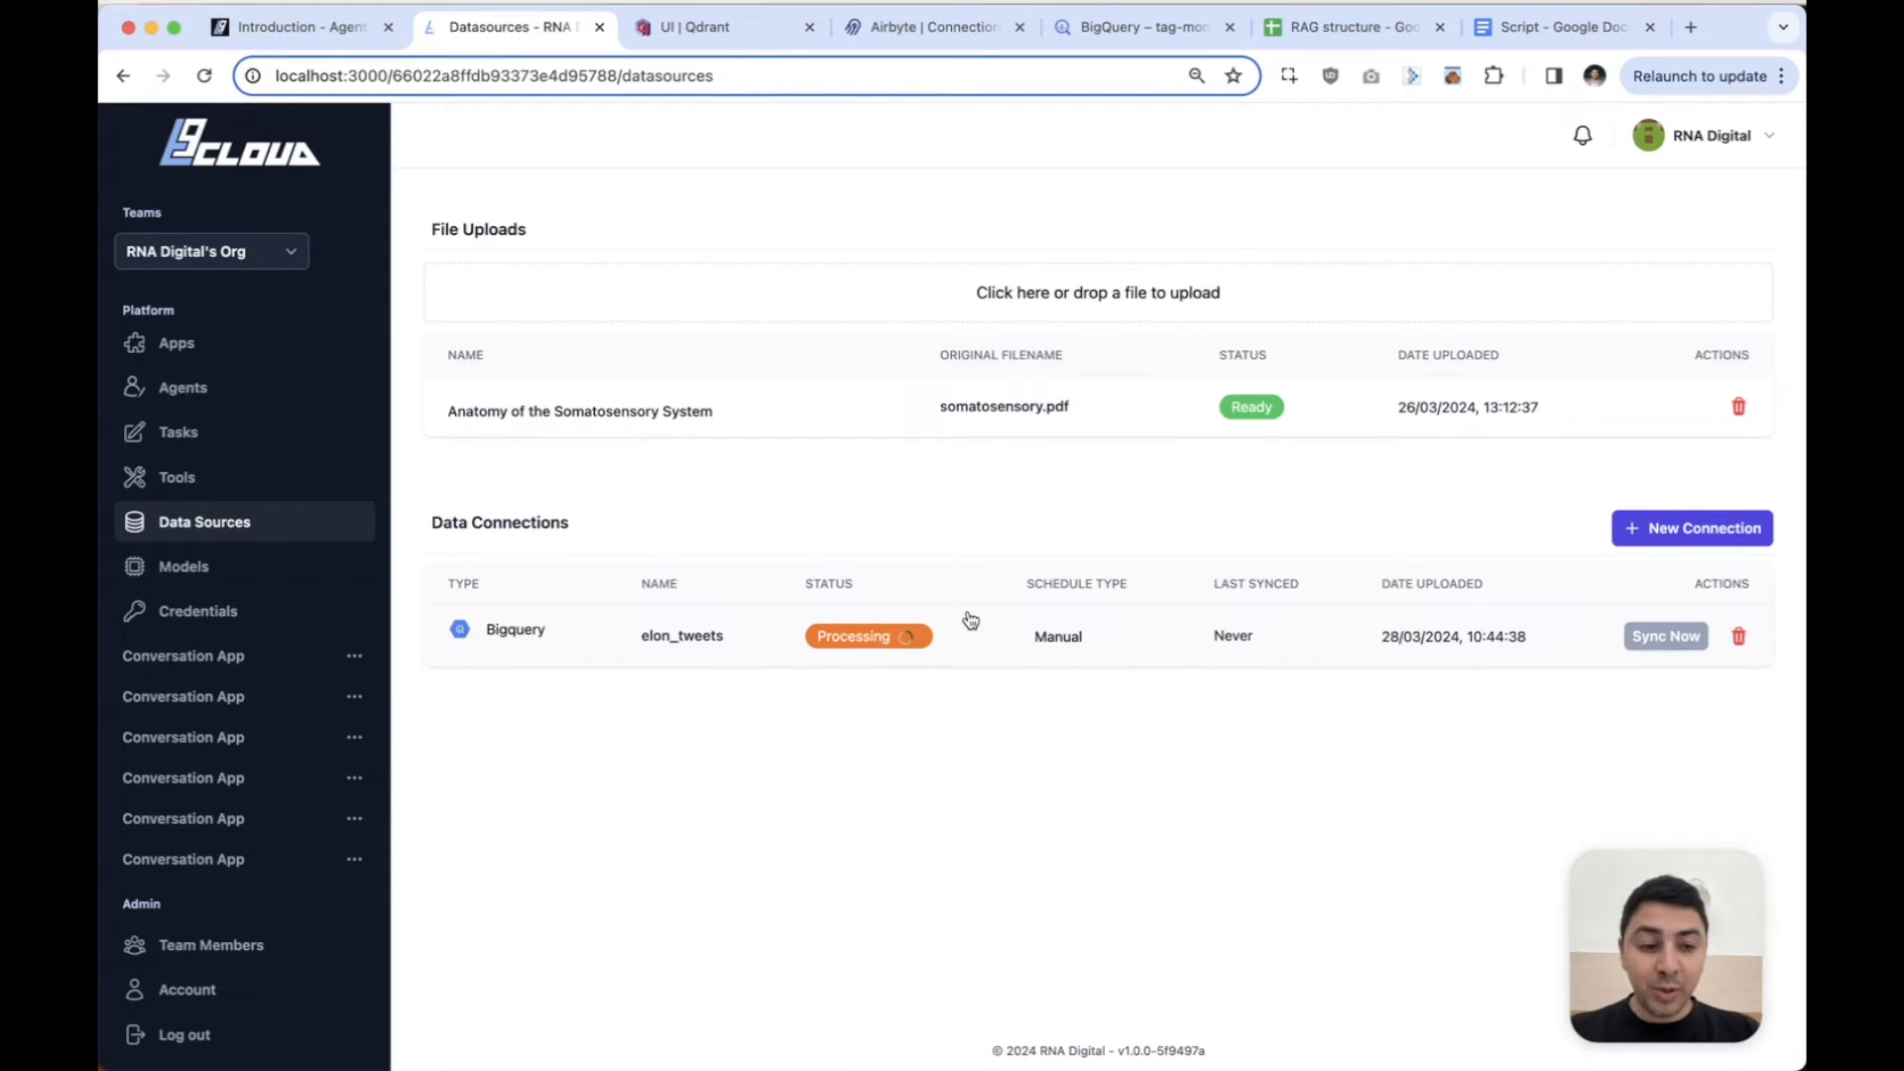
Bring up the Docker Compose logs in the terminal and reload the Airbyte connections list to check the sync.
mouse_move(1262, 1046)
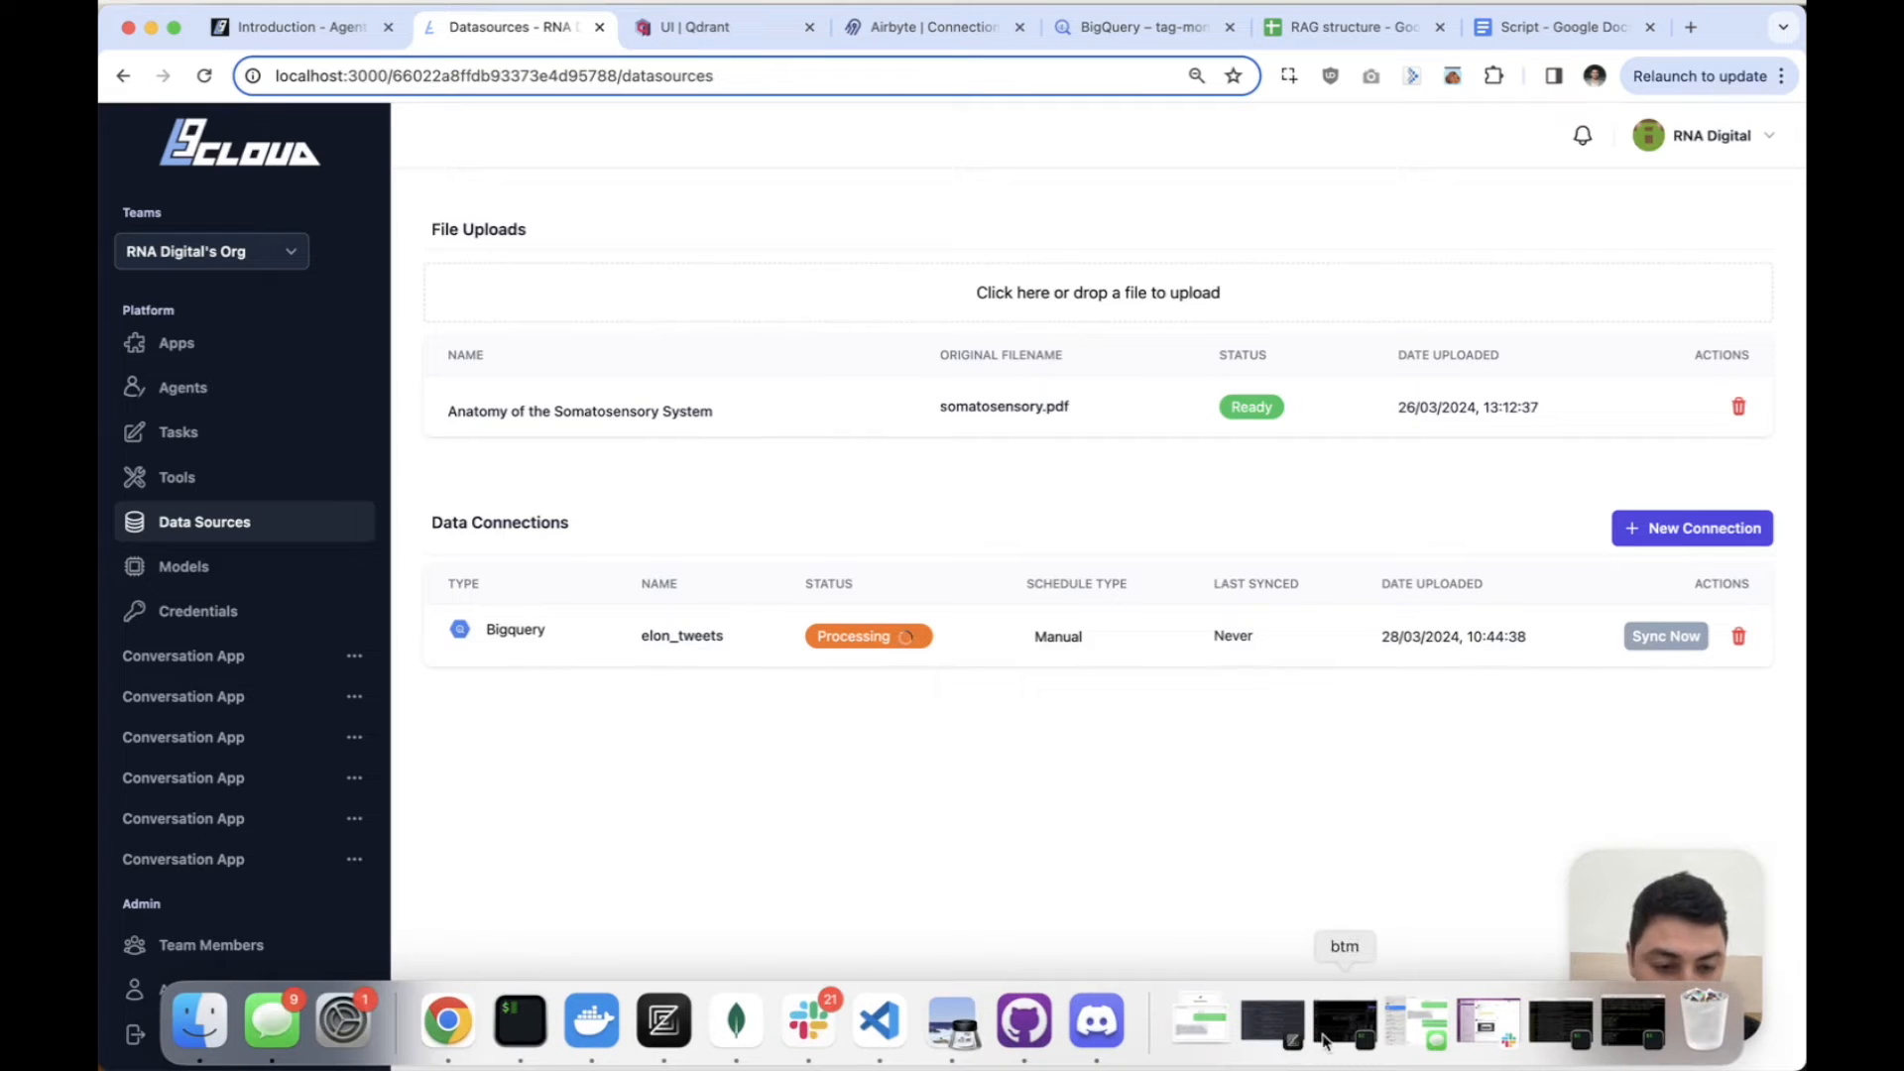
left_click(1573, 1035)
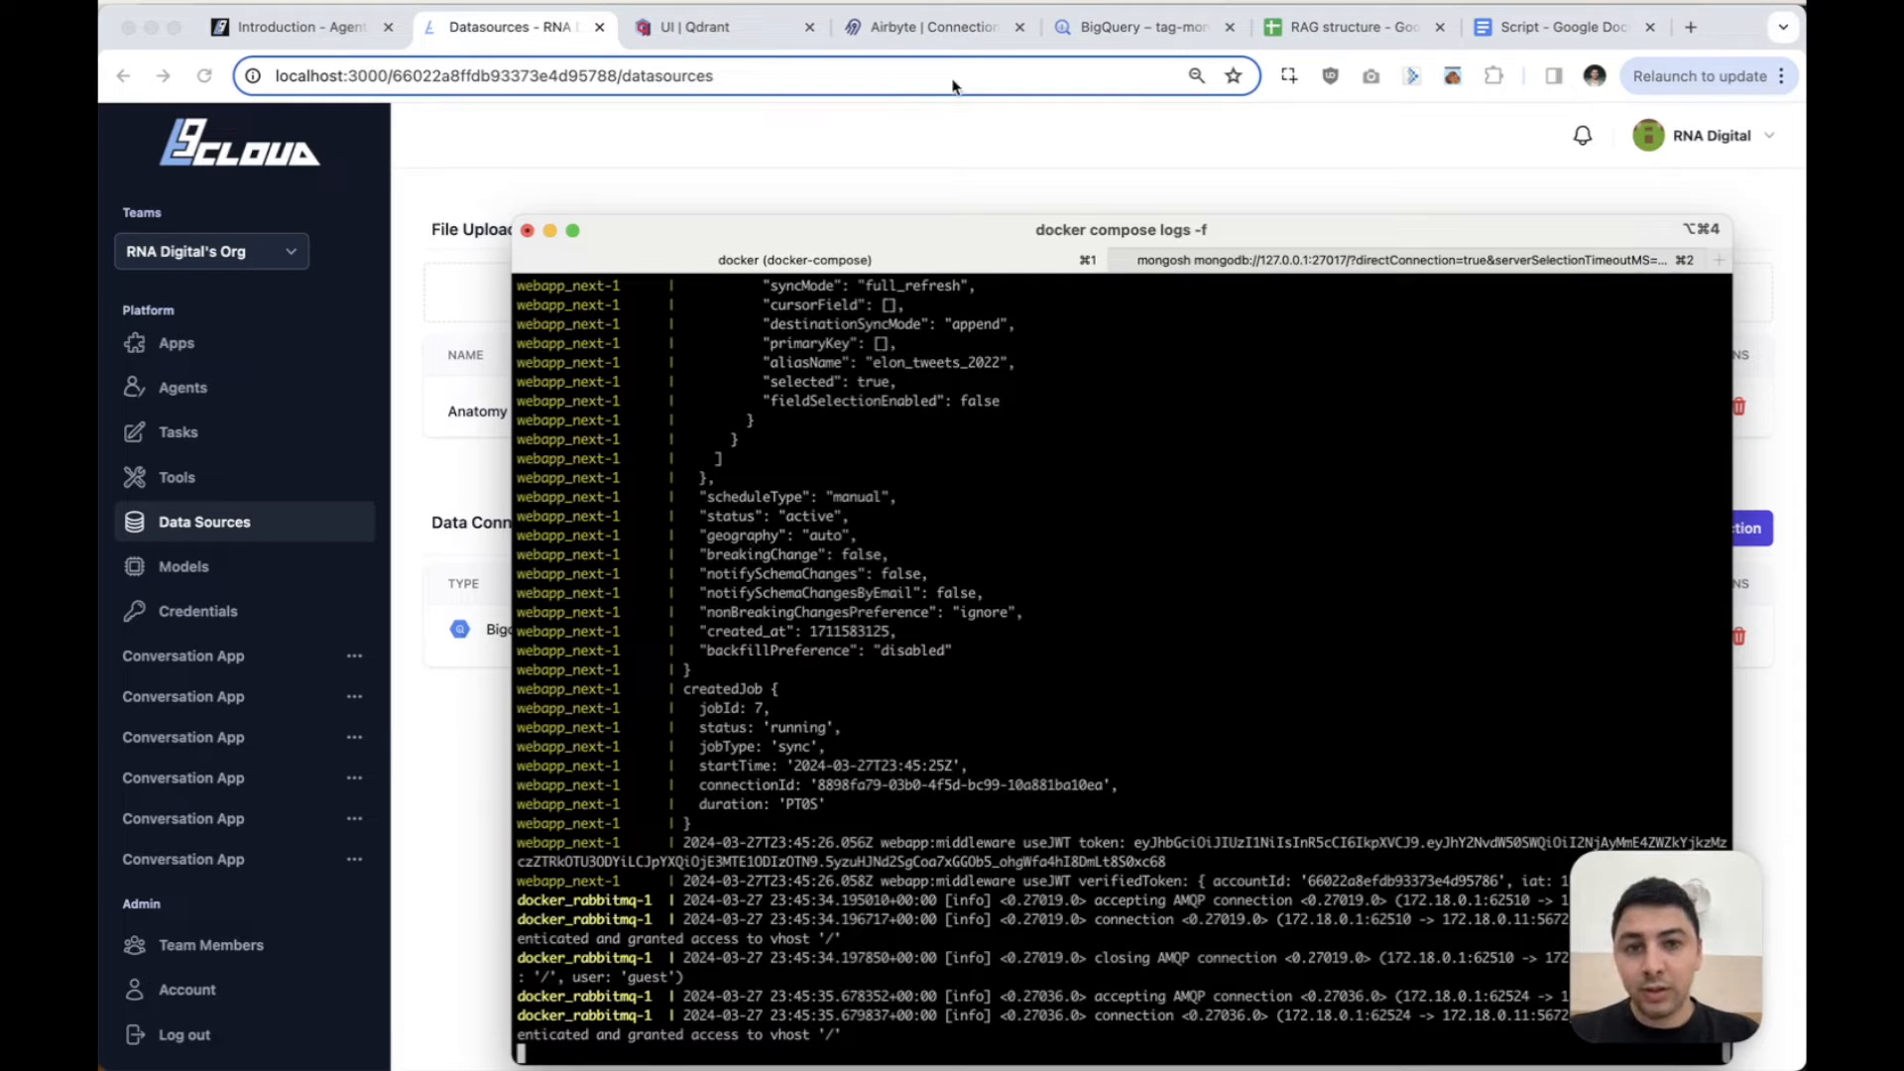
left_click(945, 33)
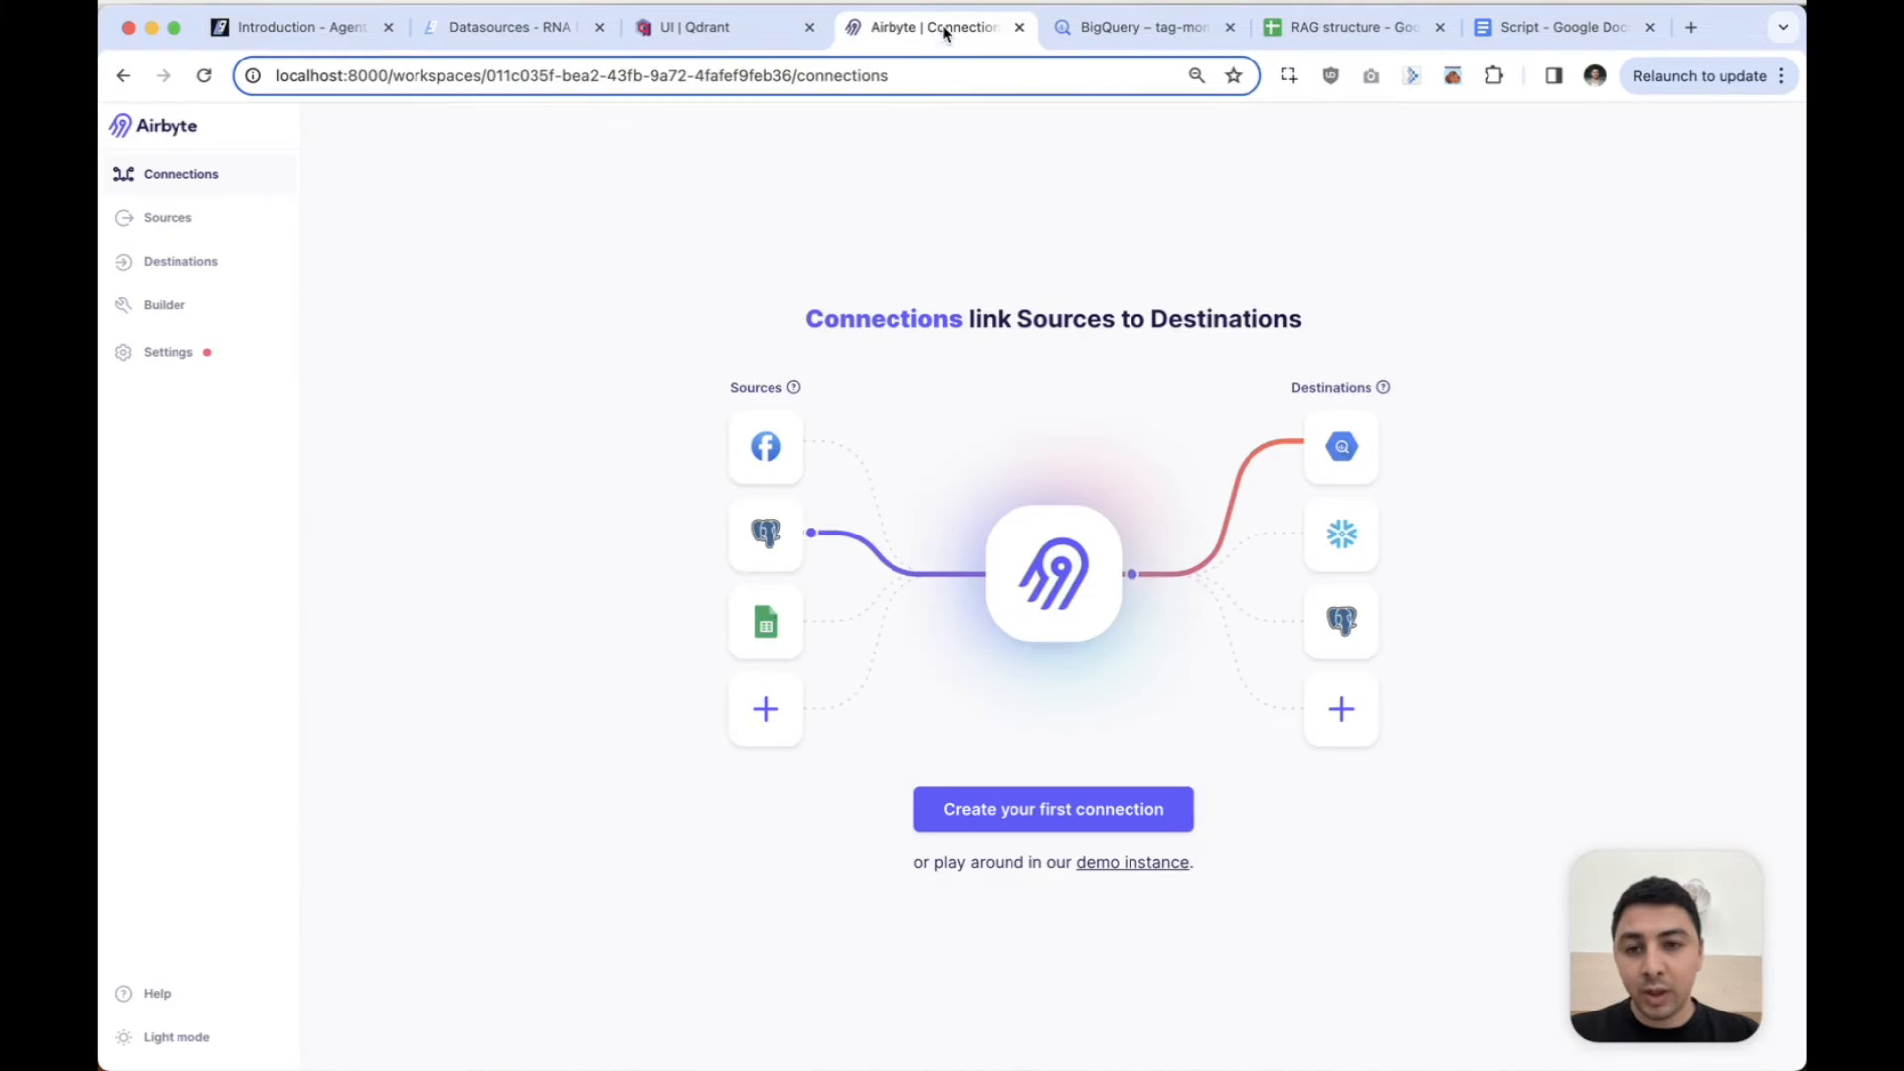
left_click(206, 79)
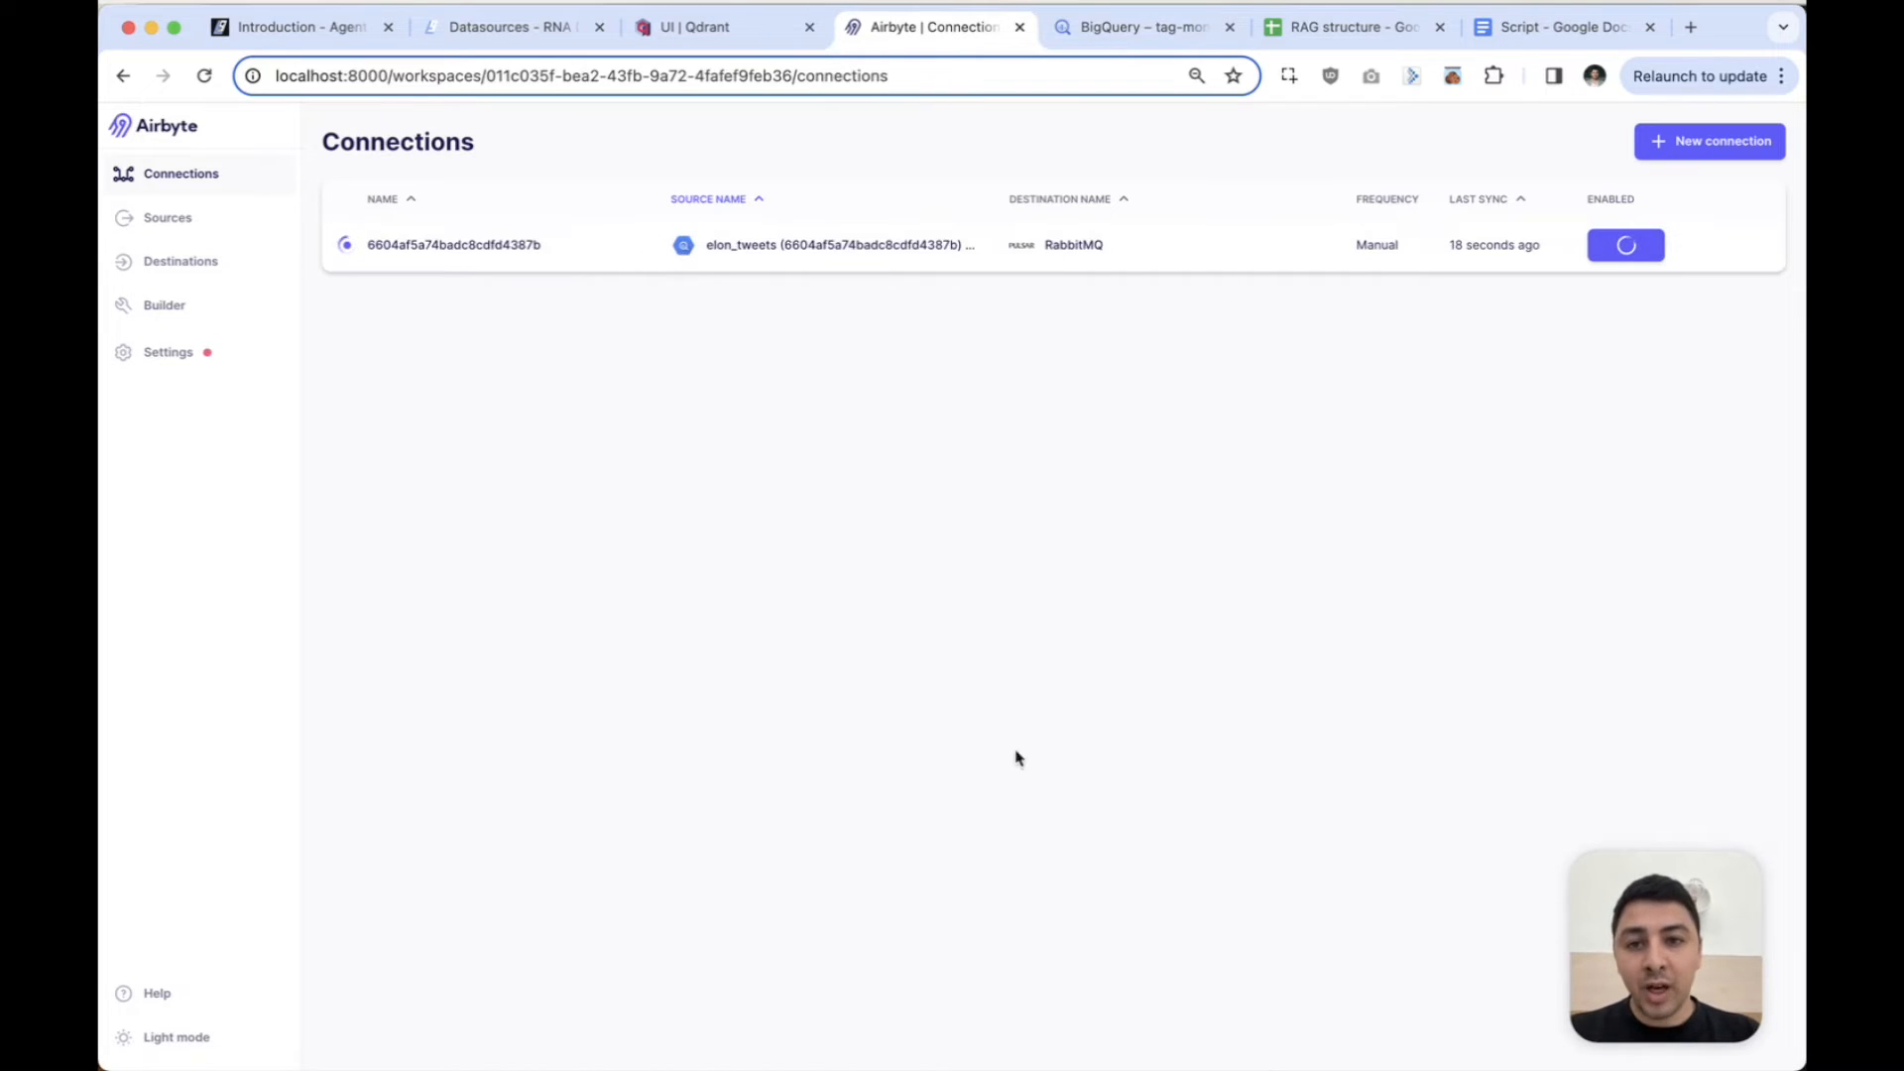
Check the elon_tweets connection's status in Agent Cloud and view the vector_db_proxy output in the Docker Compose logs.
mouse_move(1272, 1064)
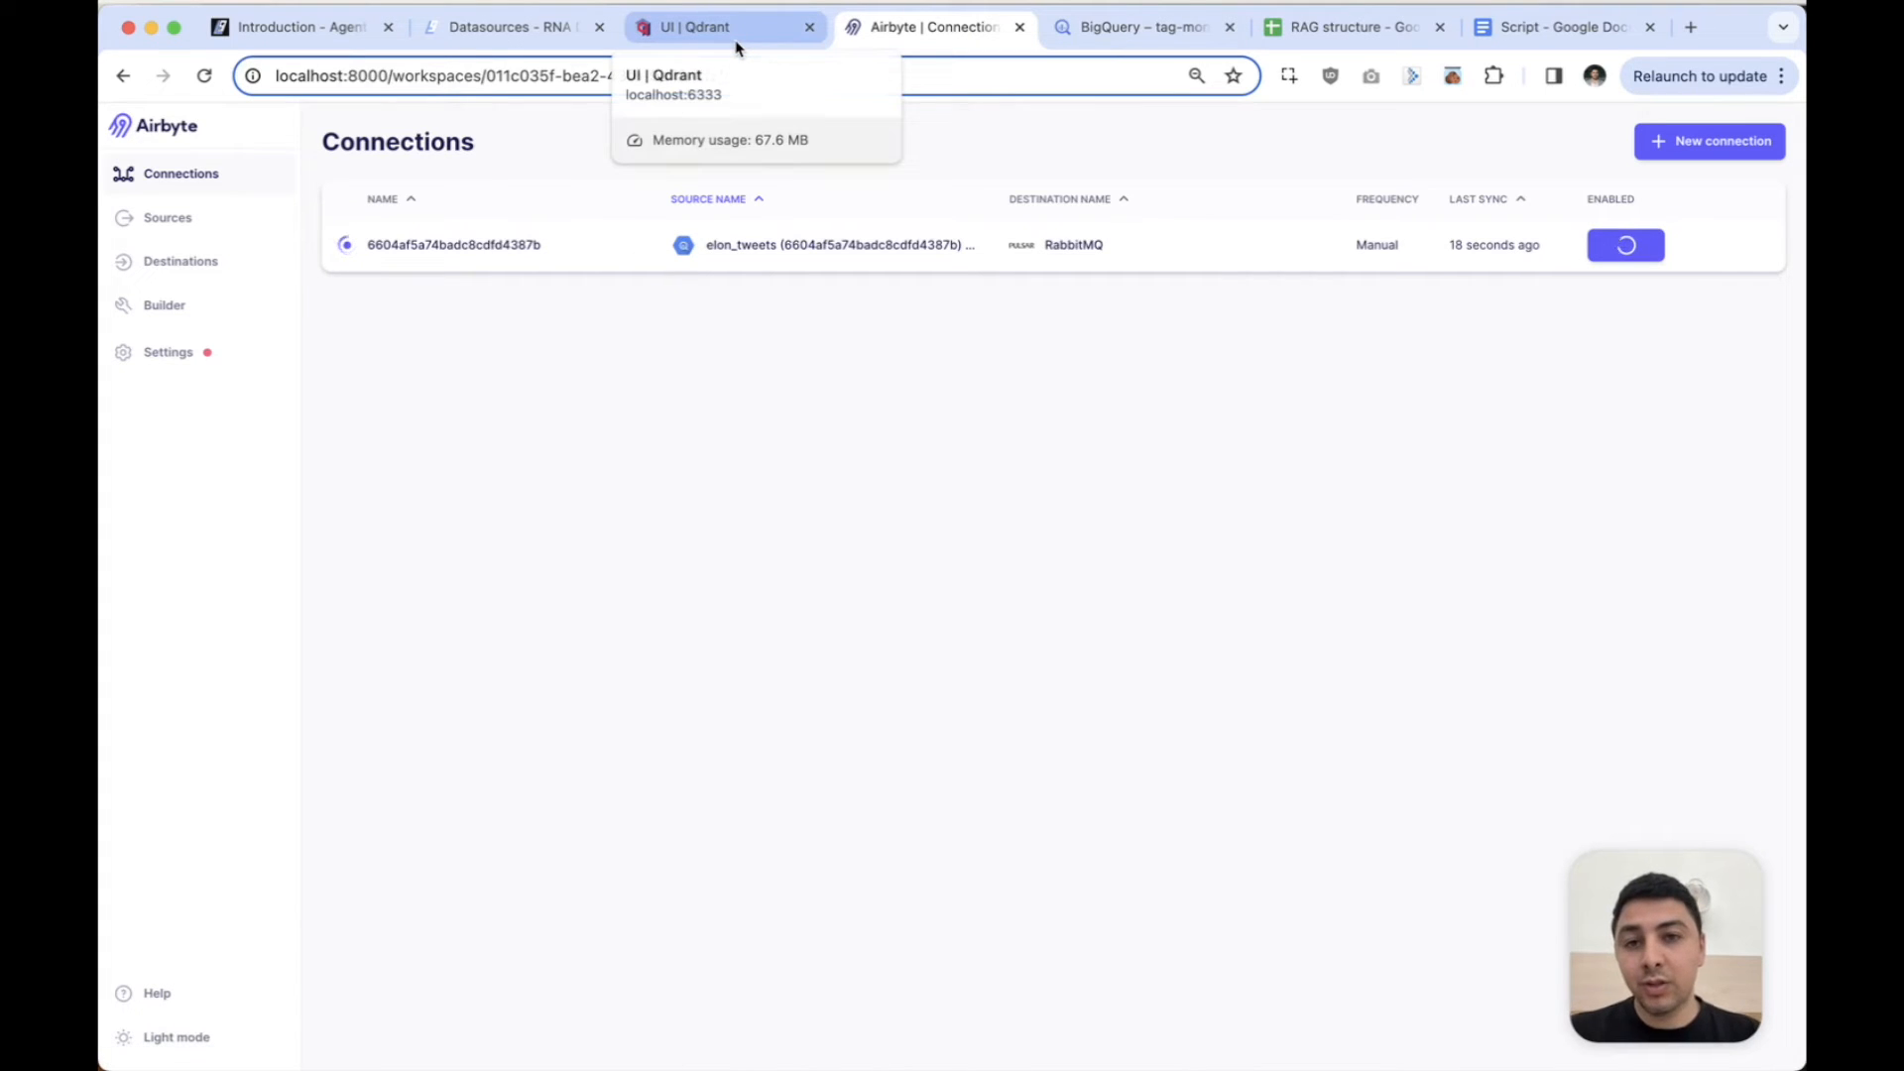
left_click(514, 30)
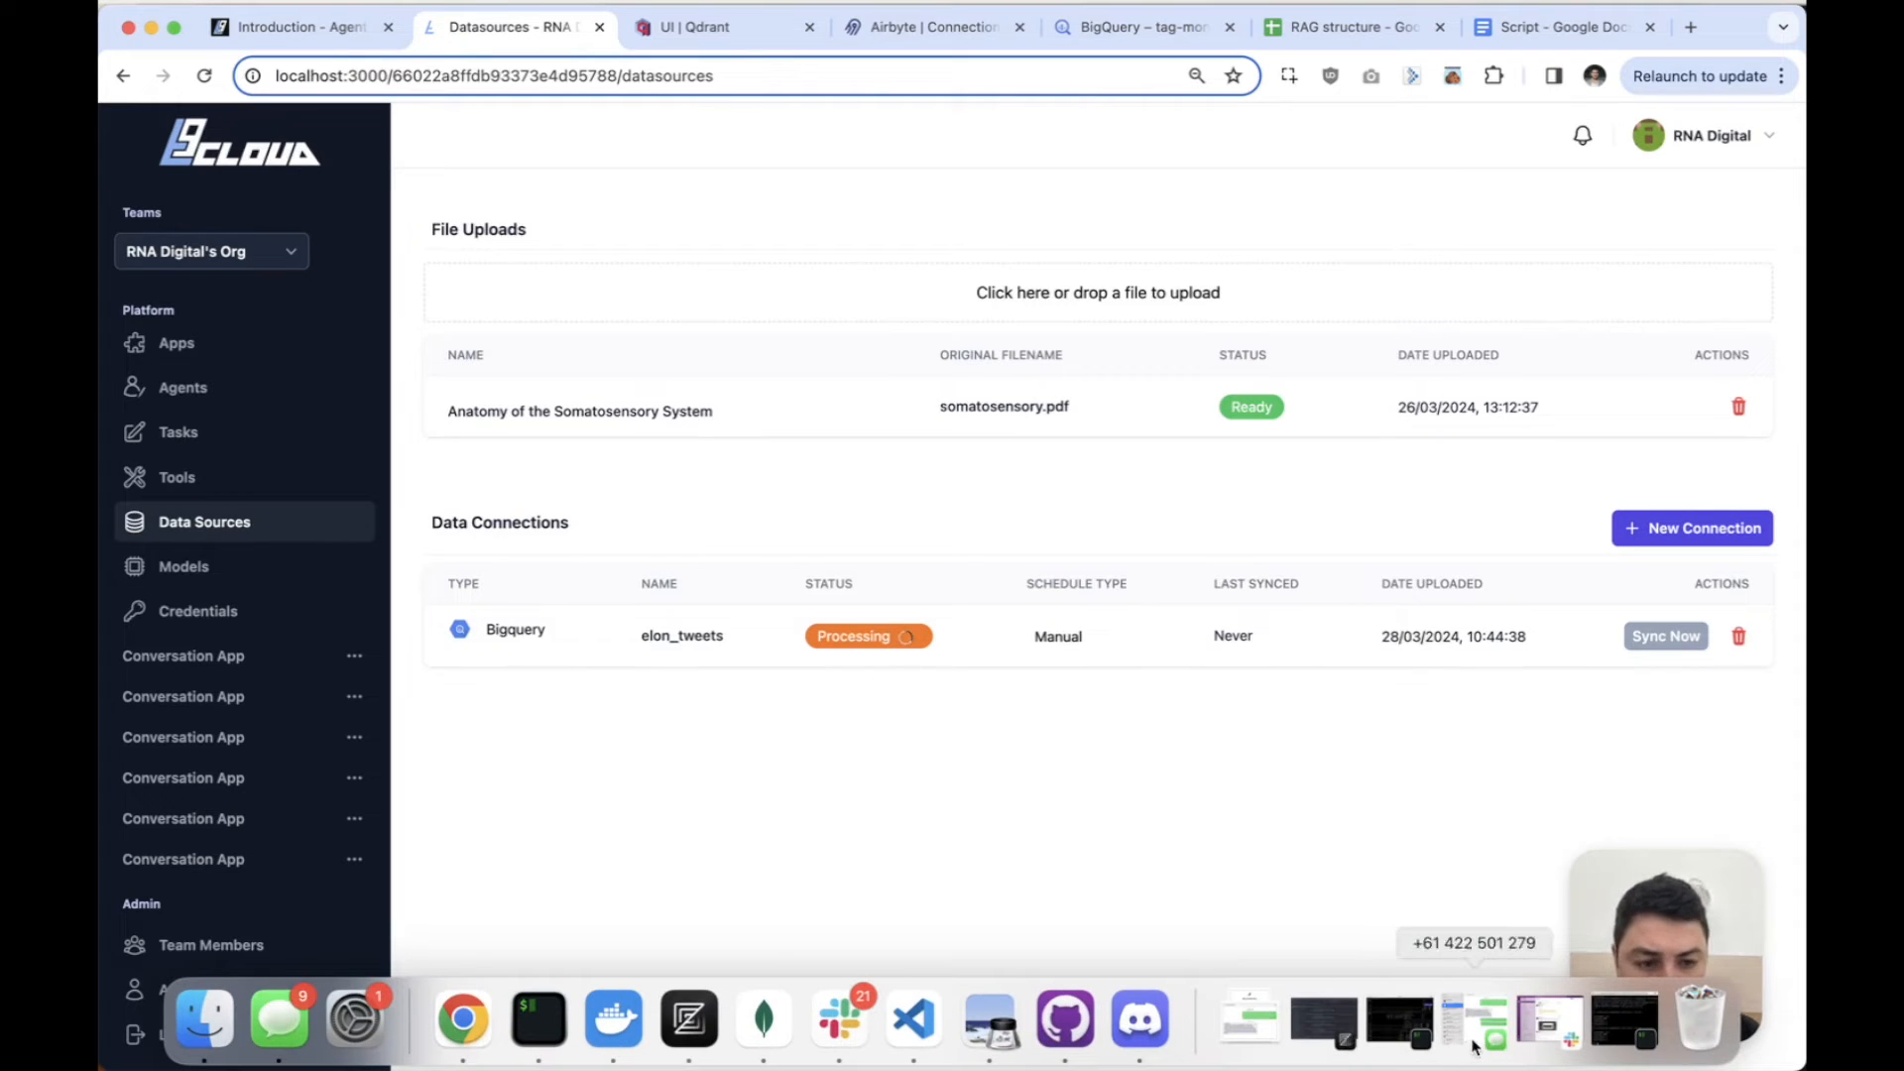
left_click(1631, 1022)
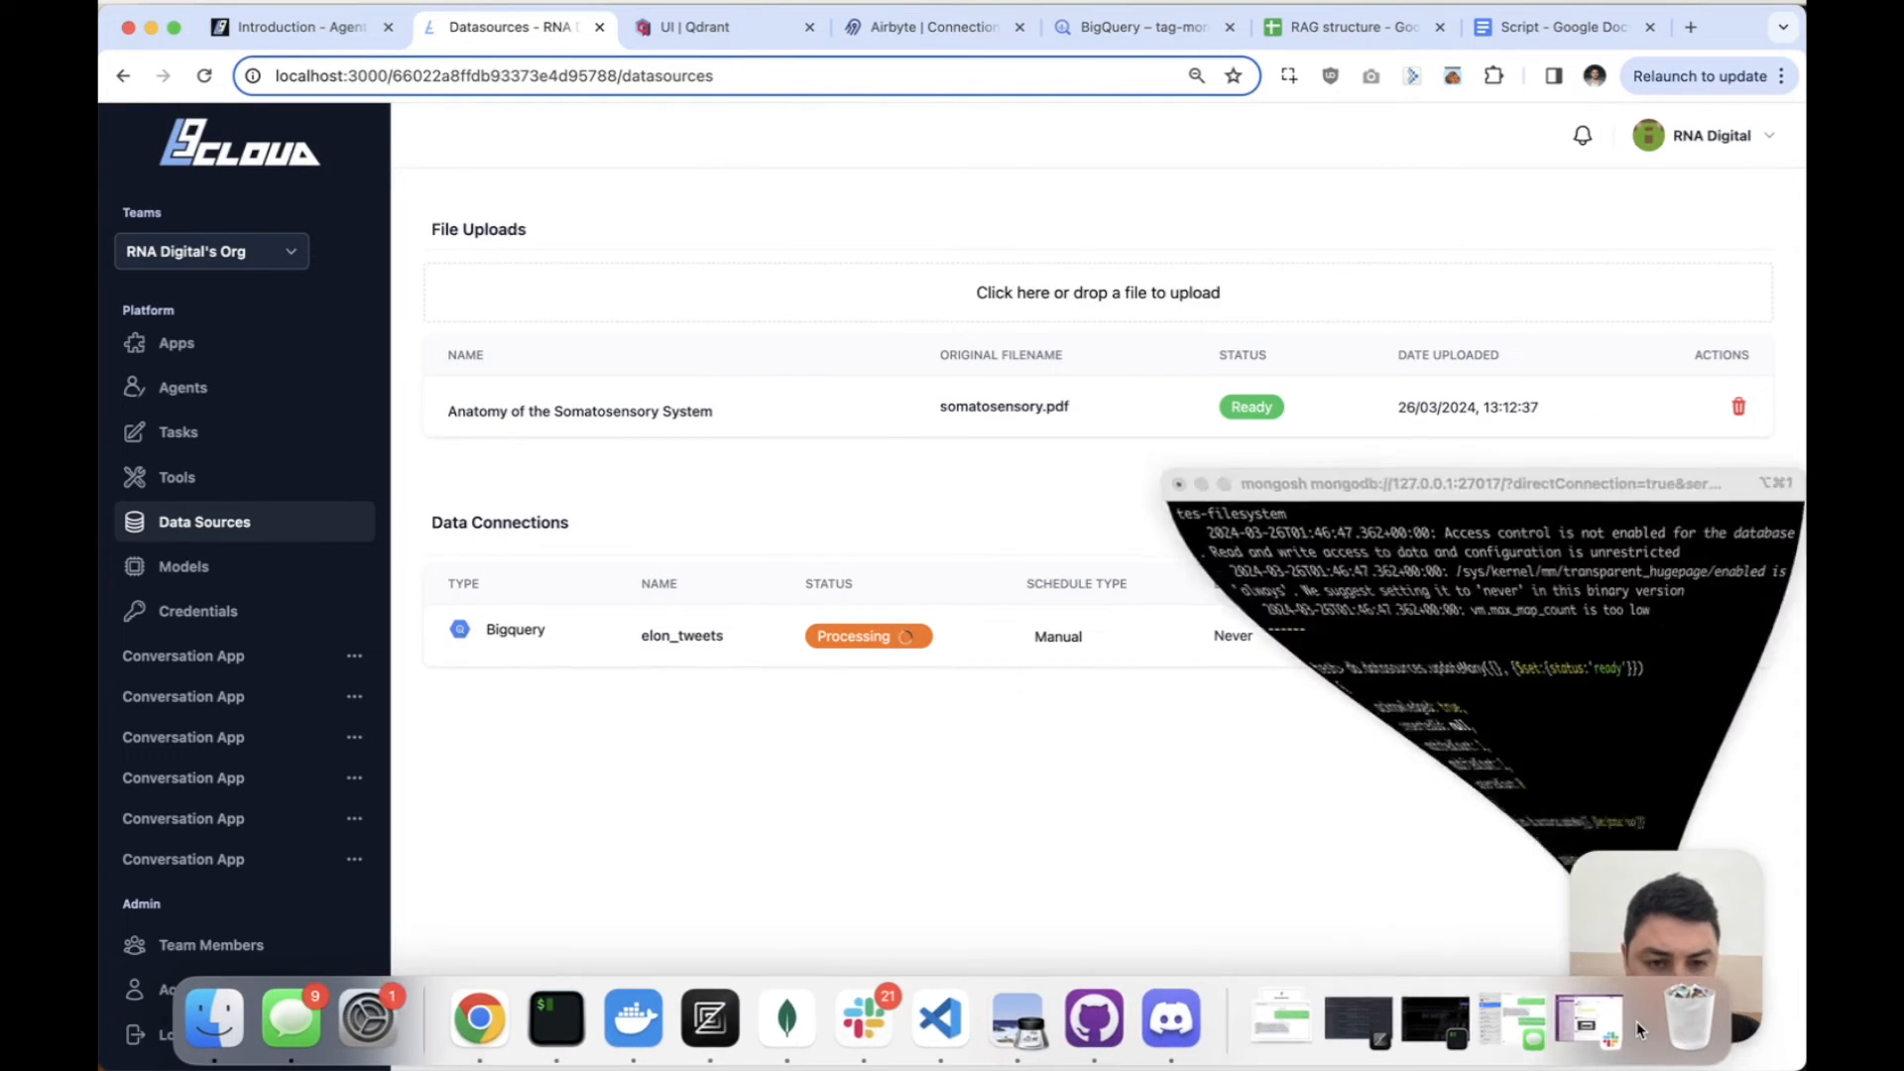
left_click(568, 1018)
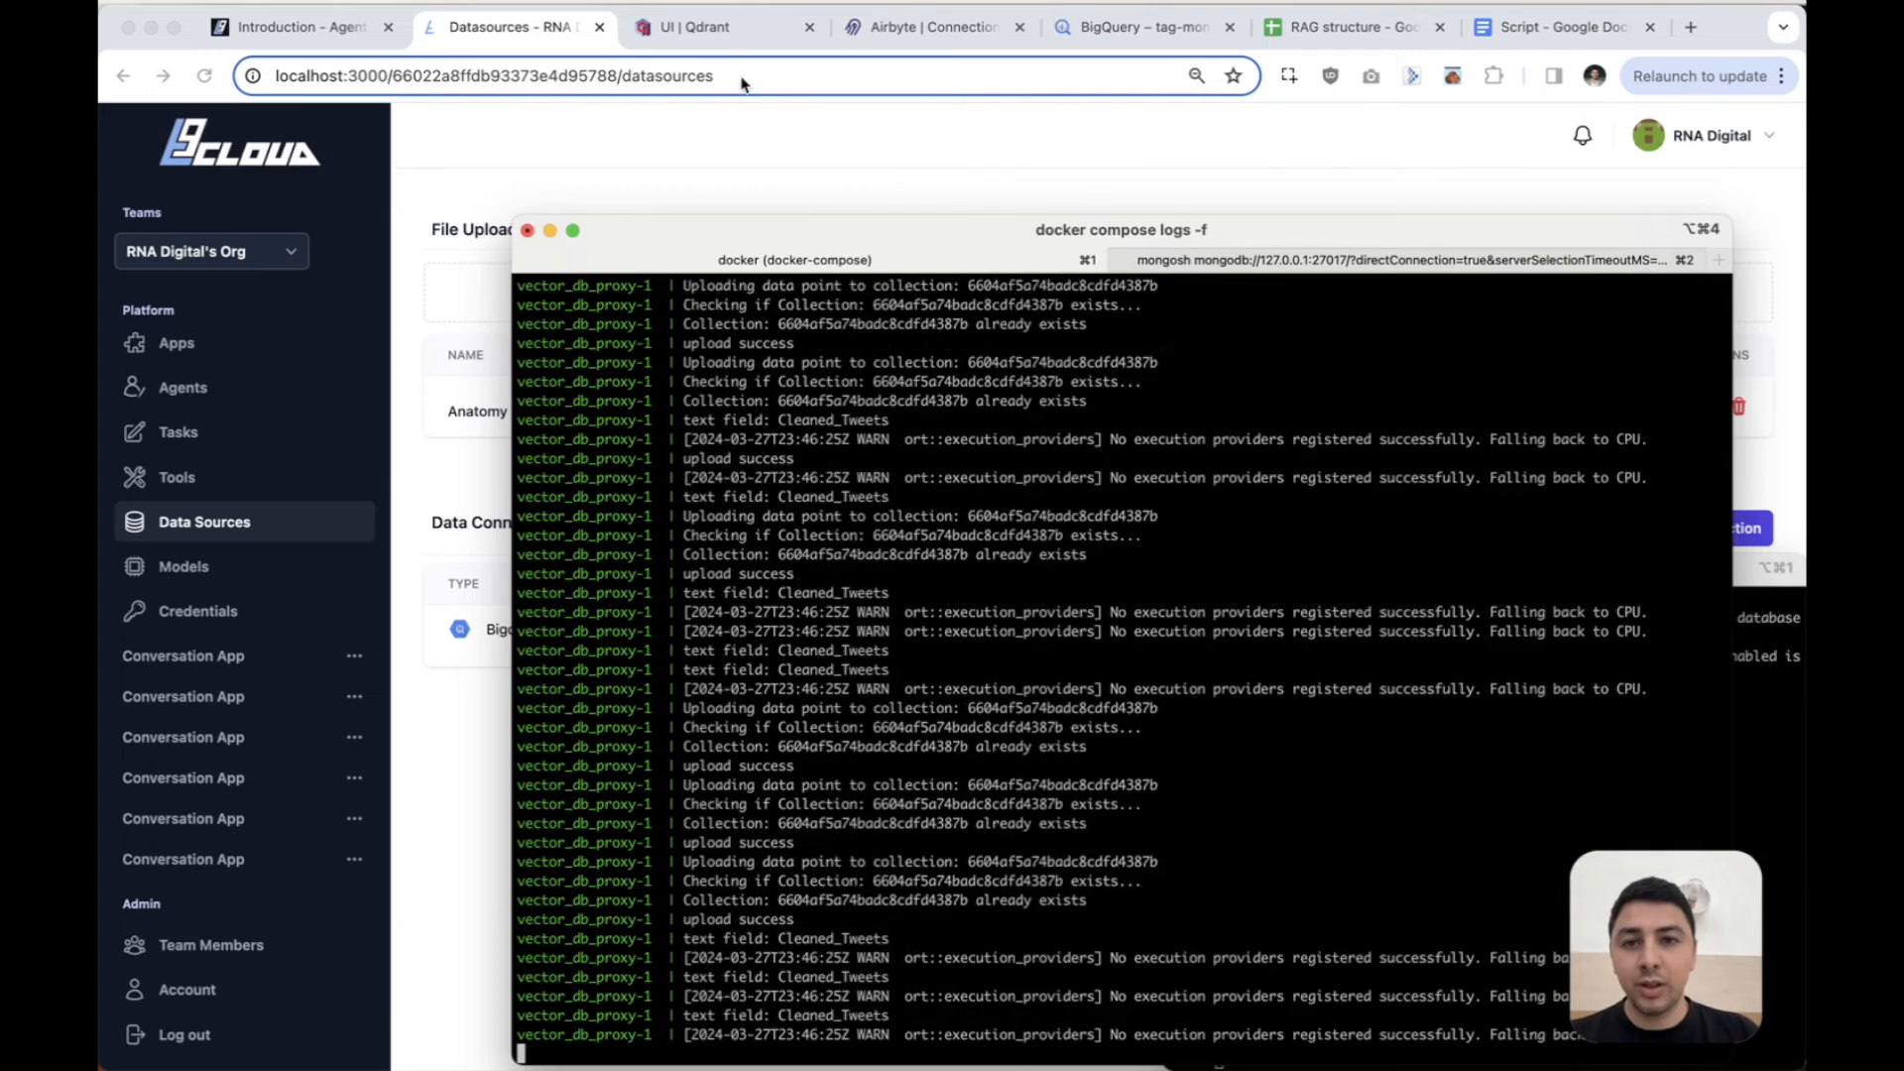
Switch to Qdrant, reload the collections list and open the collection 6604af5a74badc8cdfd4387b.
left_click(712, 32)
left_click(718, 38)
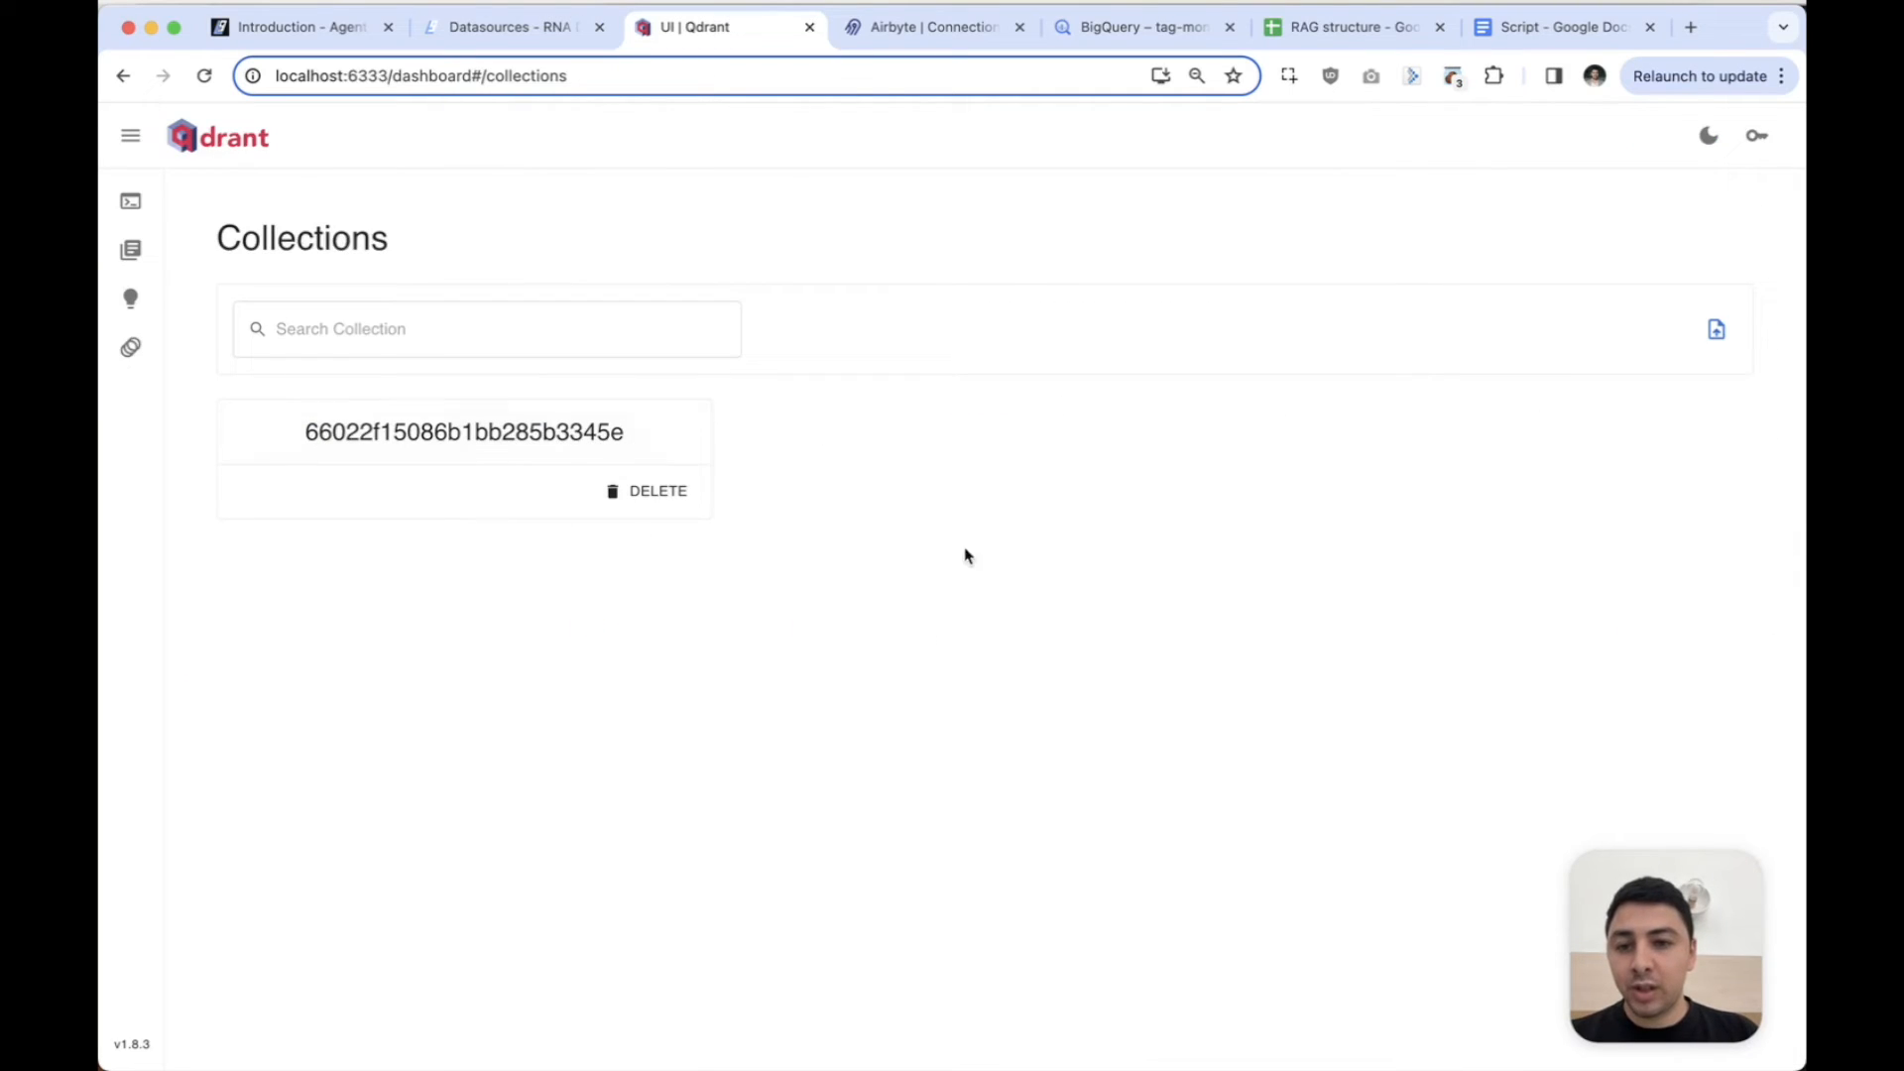
left_click(203, 79)
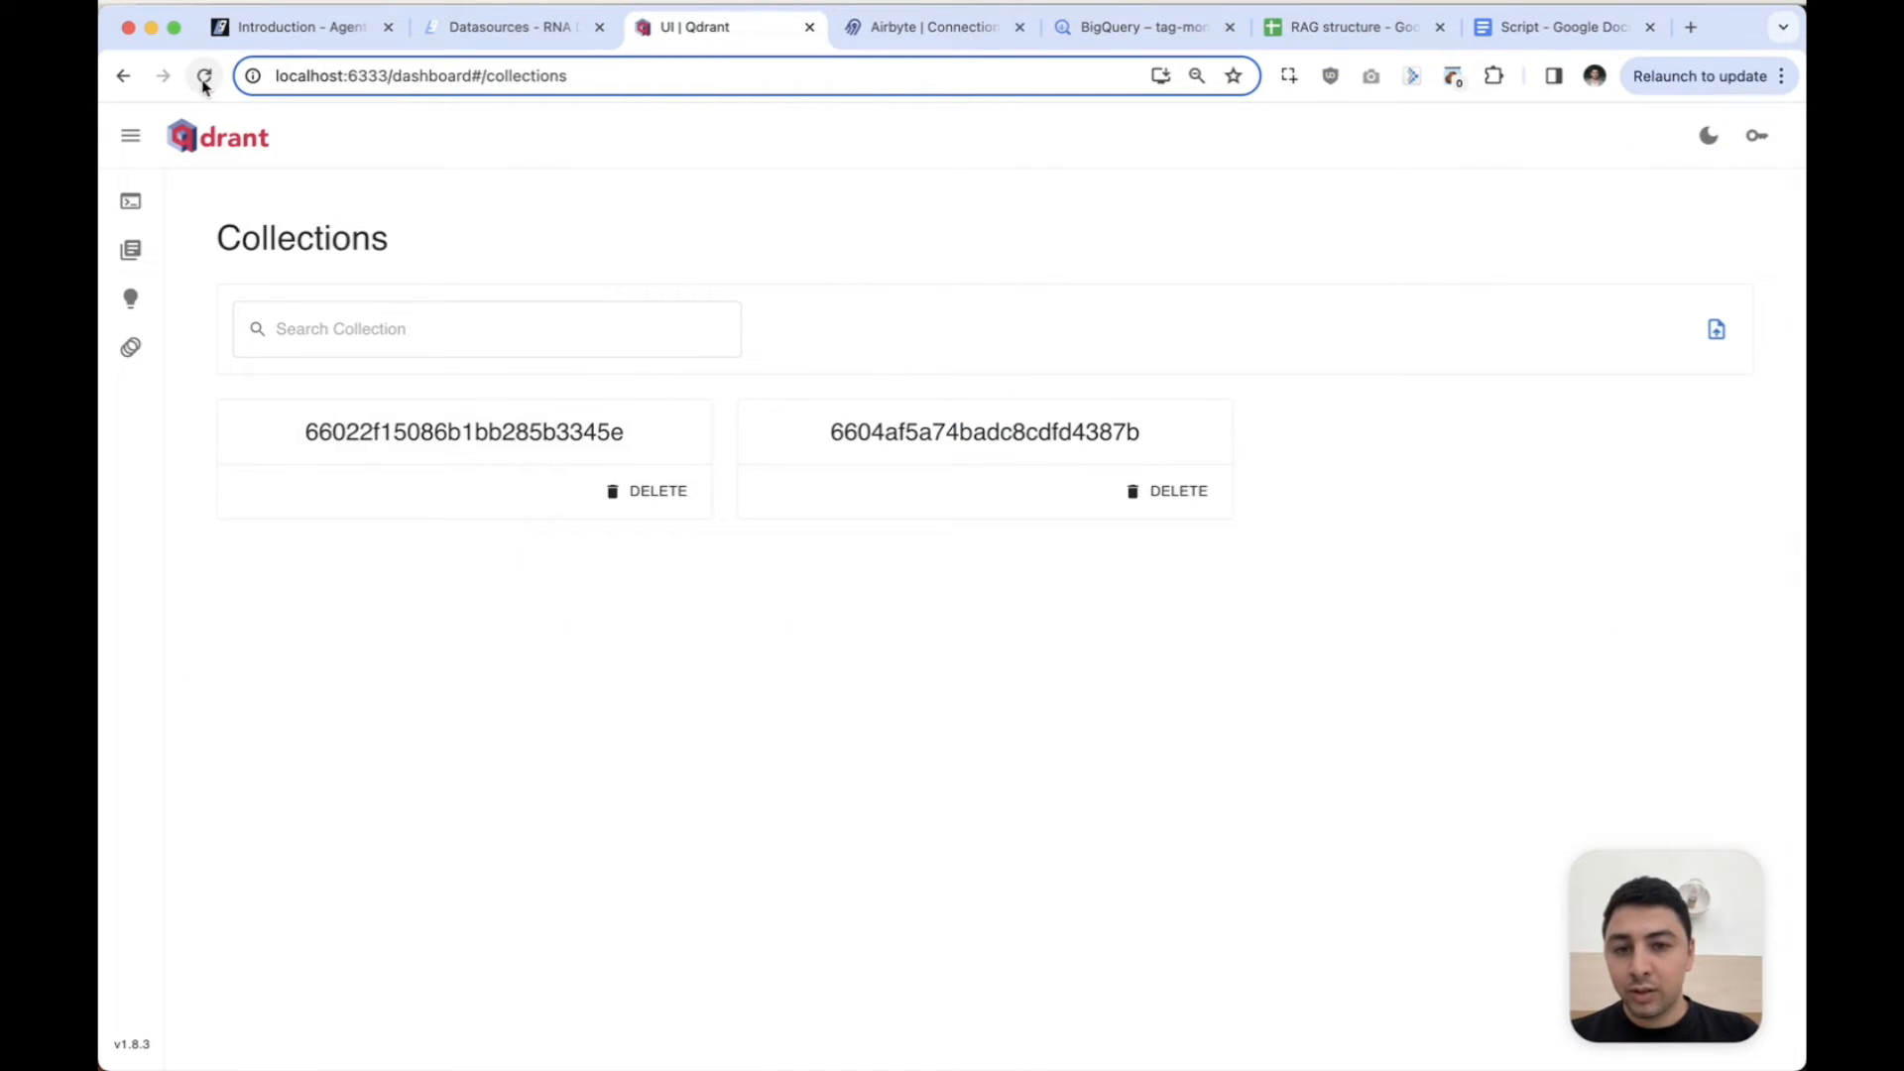
left_click(980, 440)
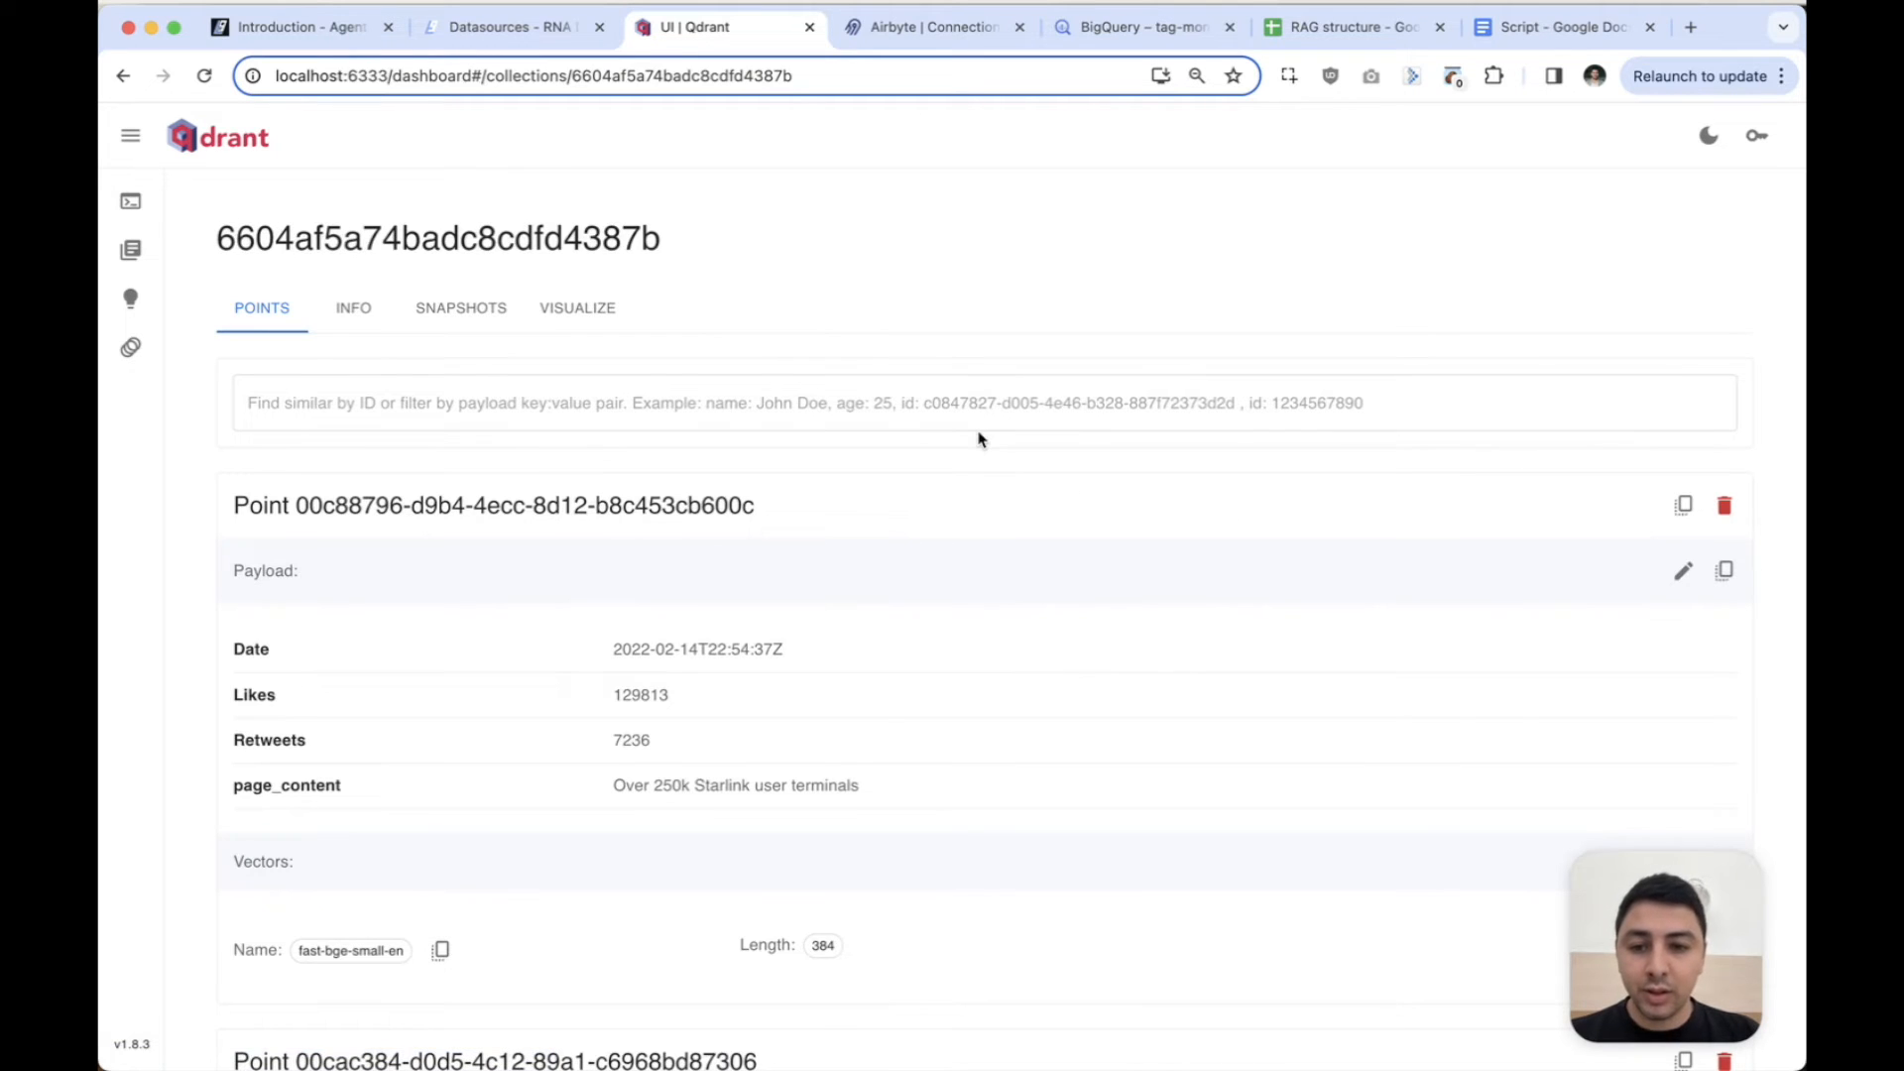
Examine the collection's points, including their IDs, date, likes and retweets payloads, page_content text and fast-bge-small-en vectors.
scroll(980, 440, "down", 1)
scroll(980, 440, "down", 1)
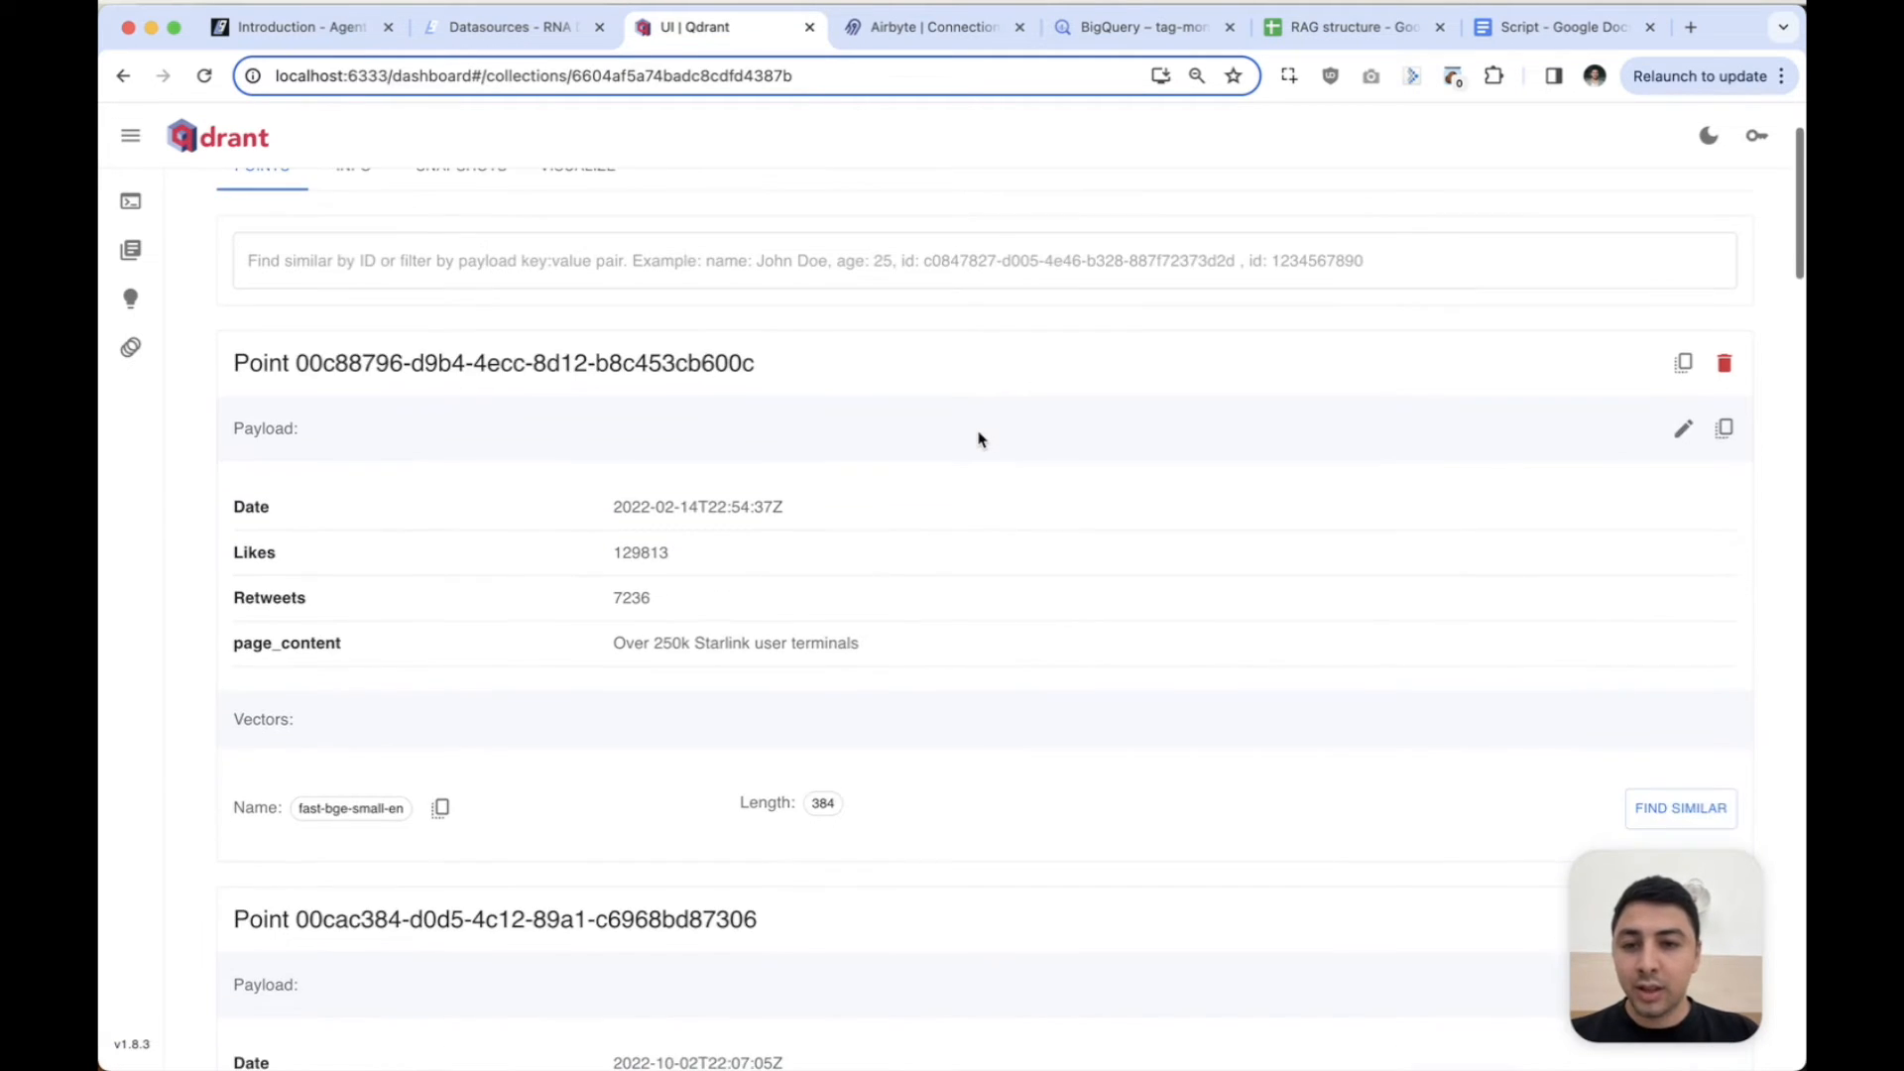
left_click_drag(329, 367, 759, 349)
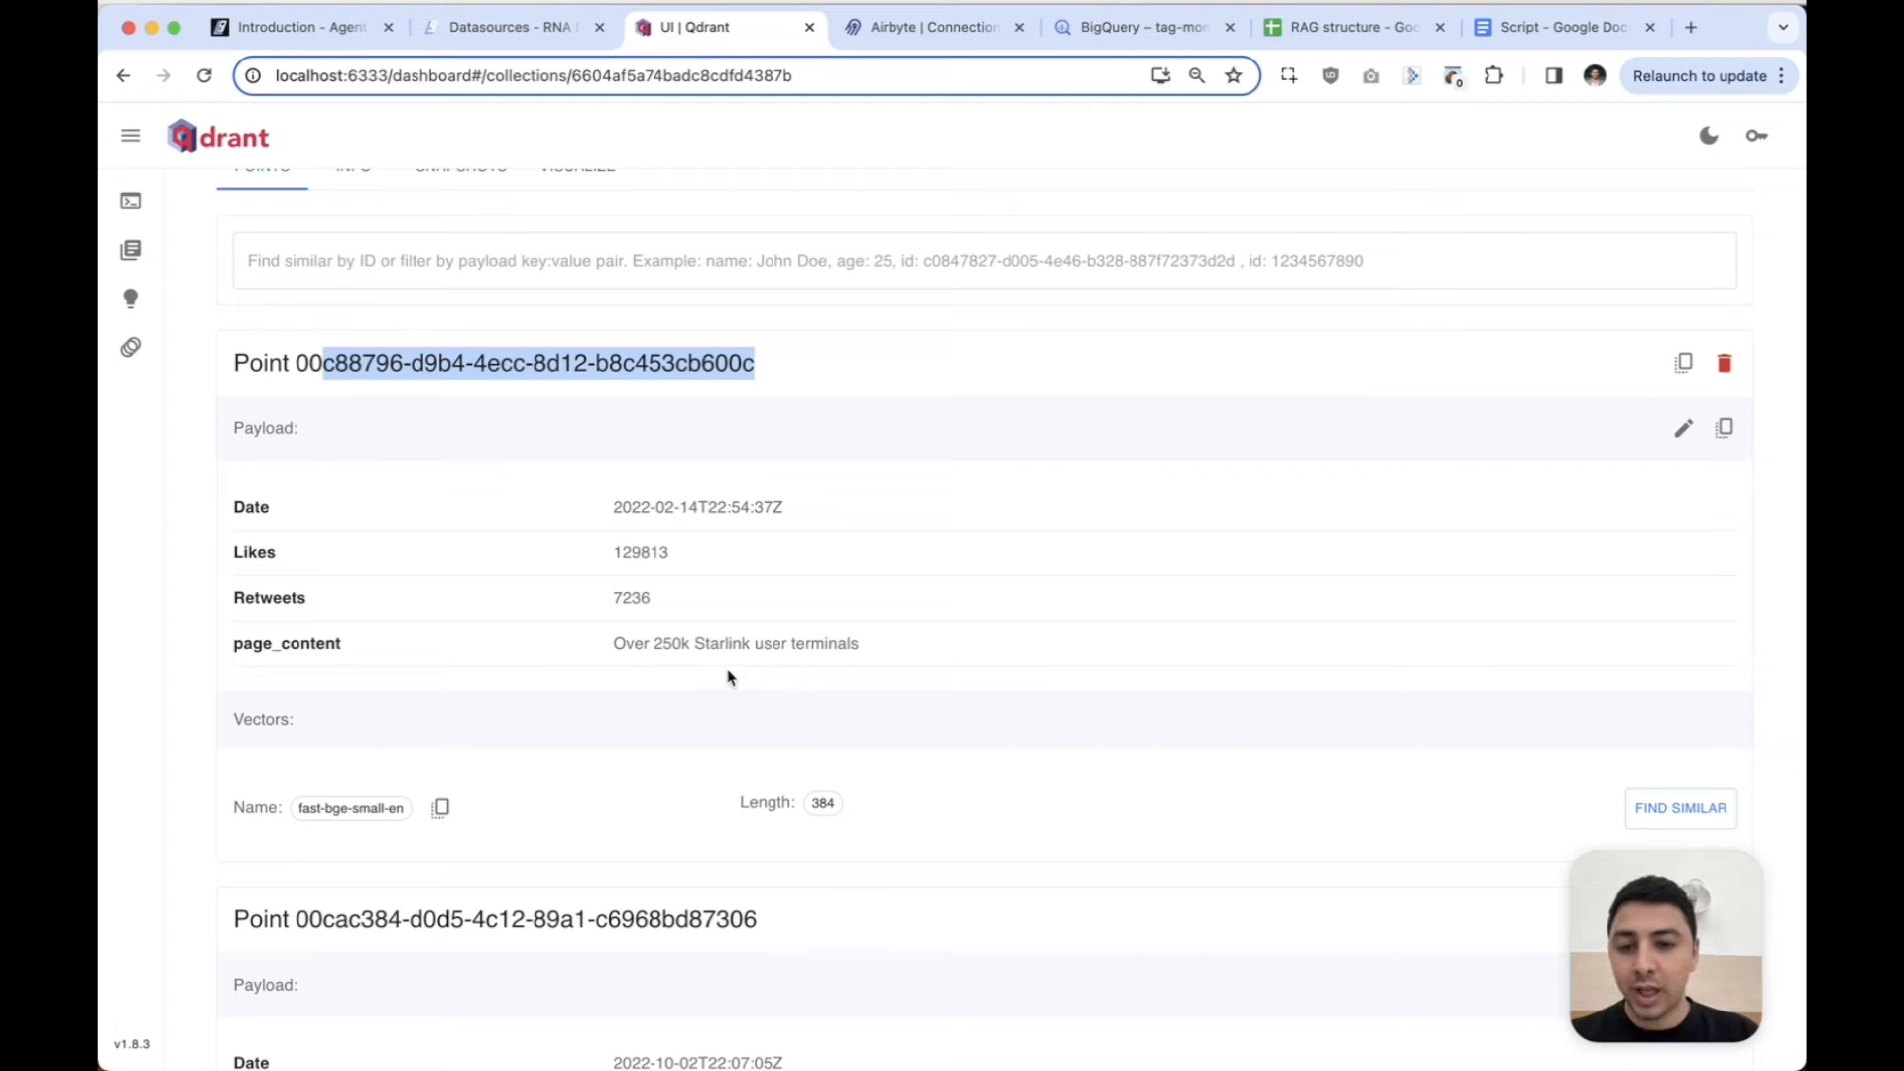
scroll(654, 649, "down", 7)
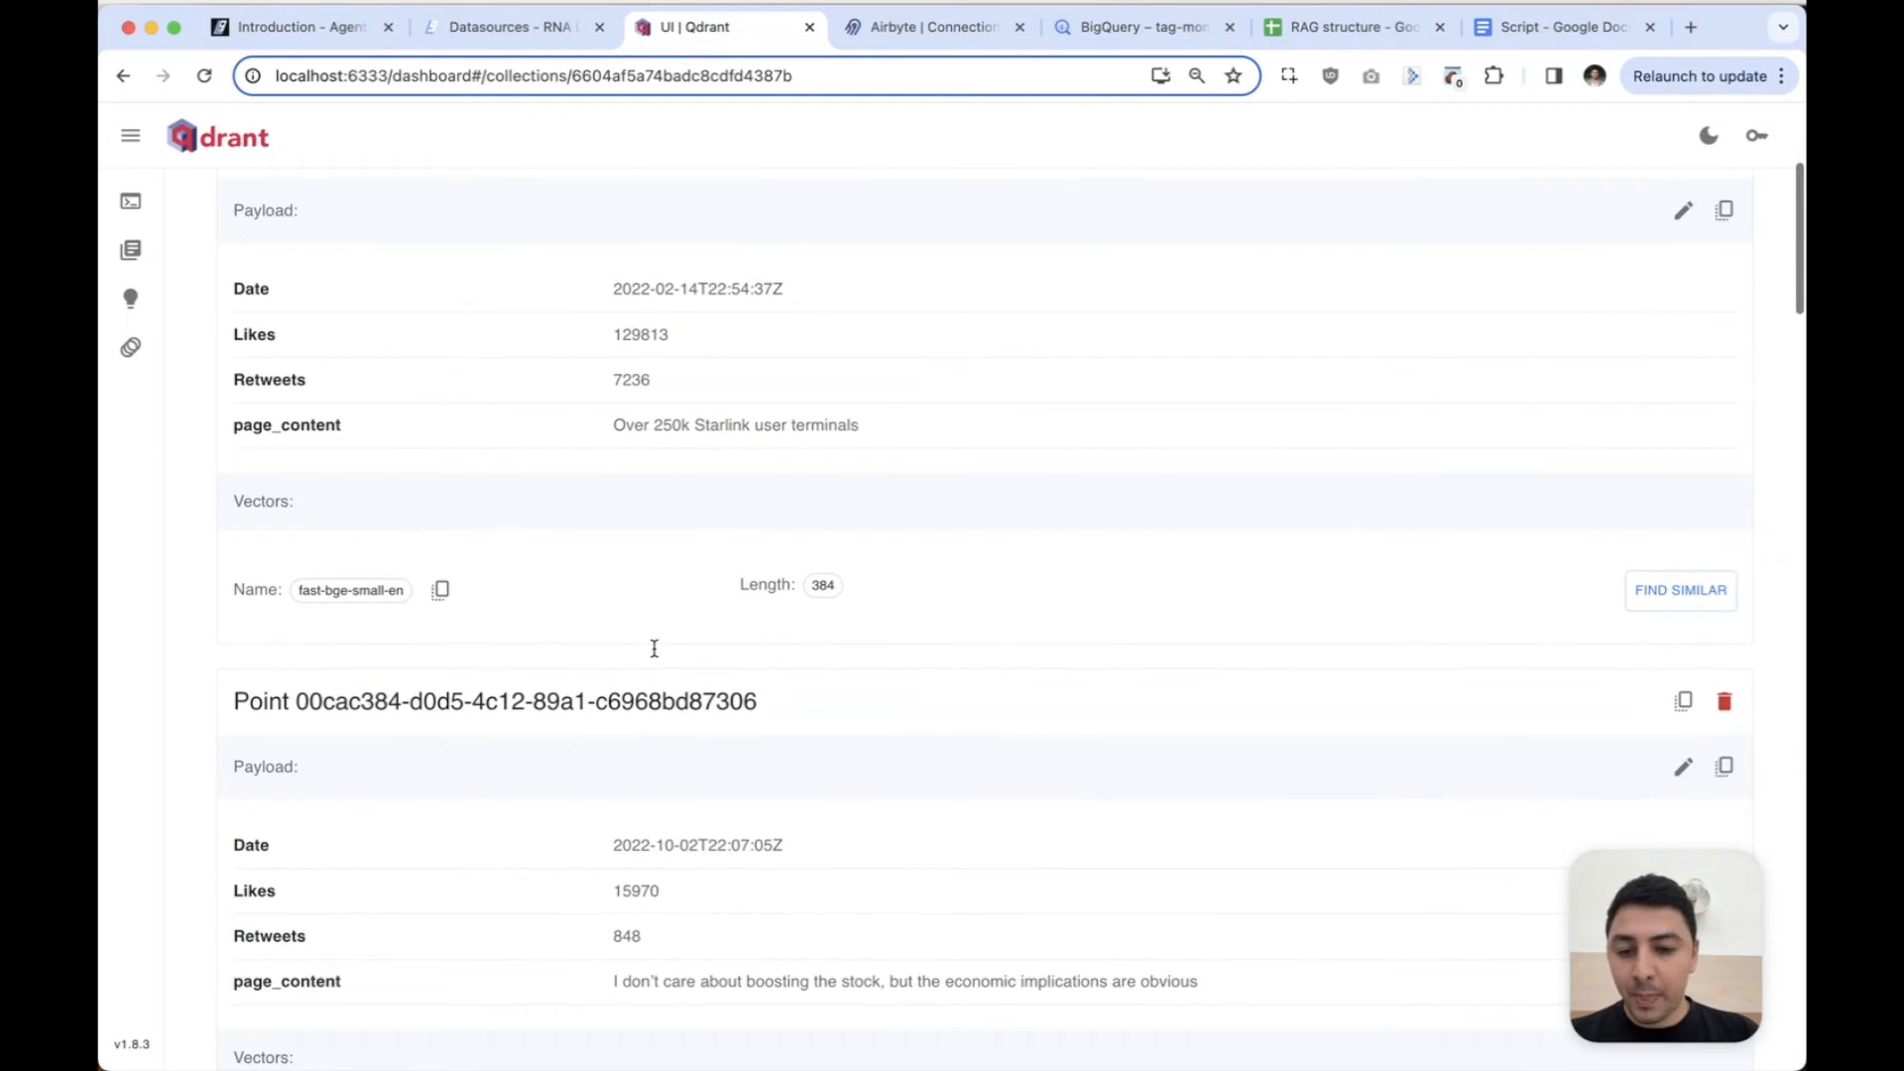
scroll(654, 648, "down", 3)
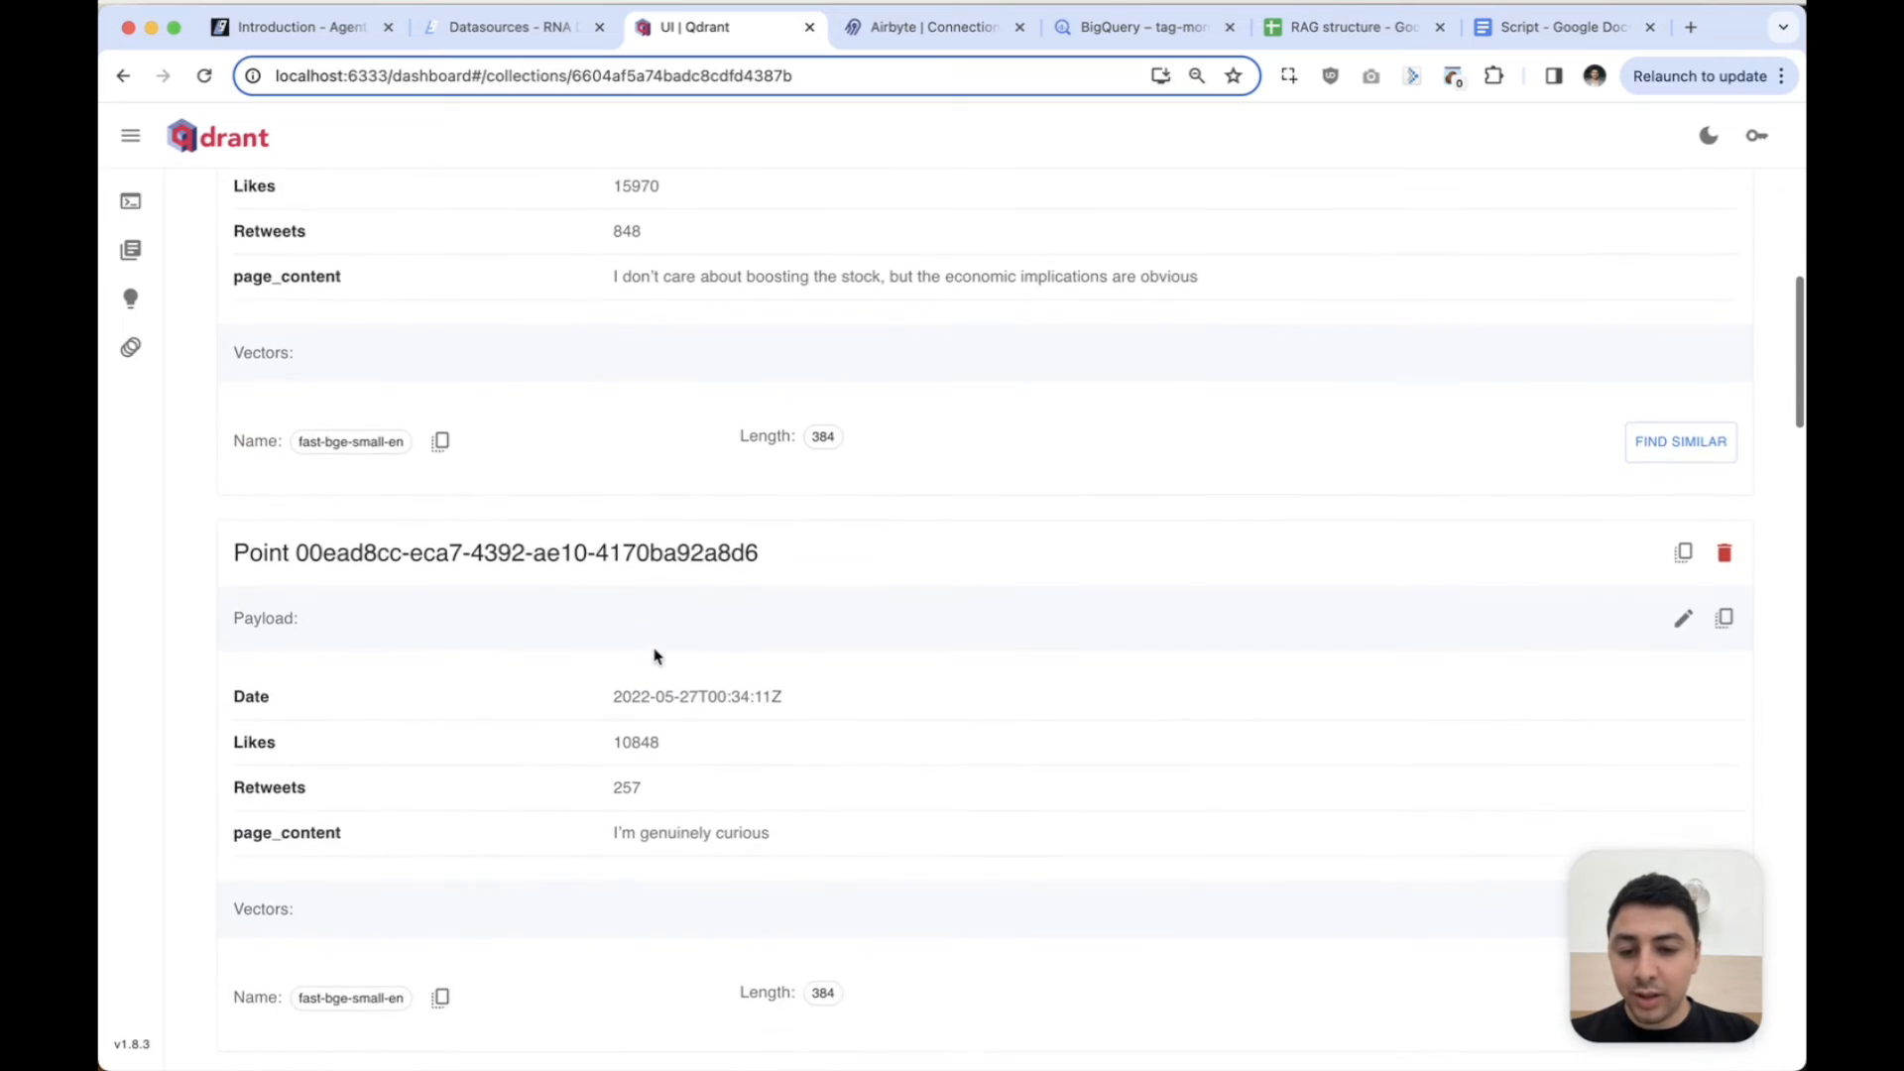
scroll(653, 653, "up", 8)
scroll(655, 656, "up", 1)
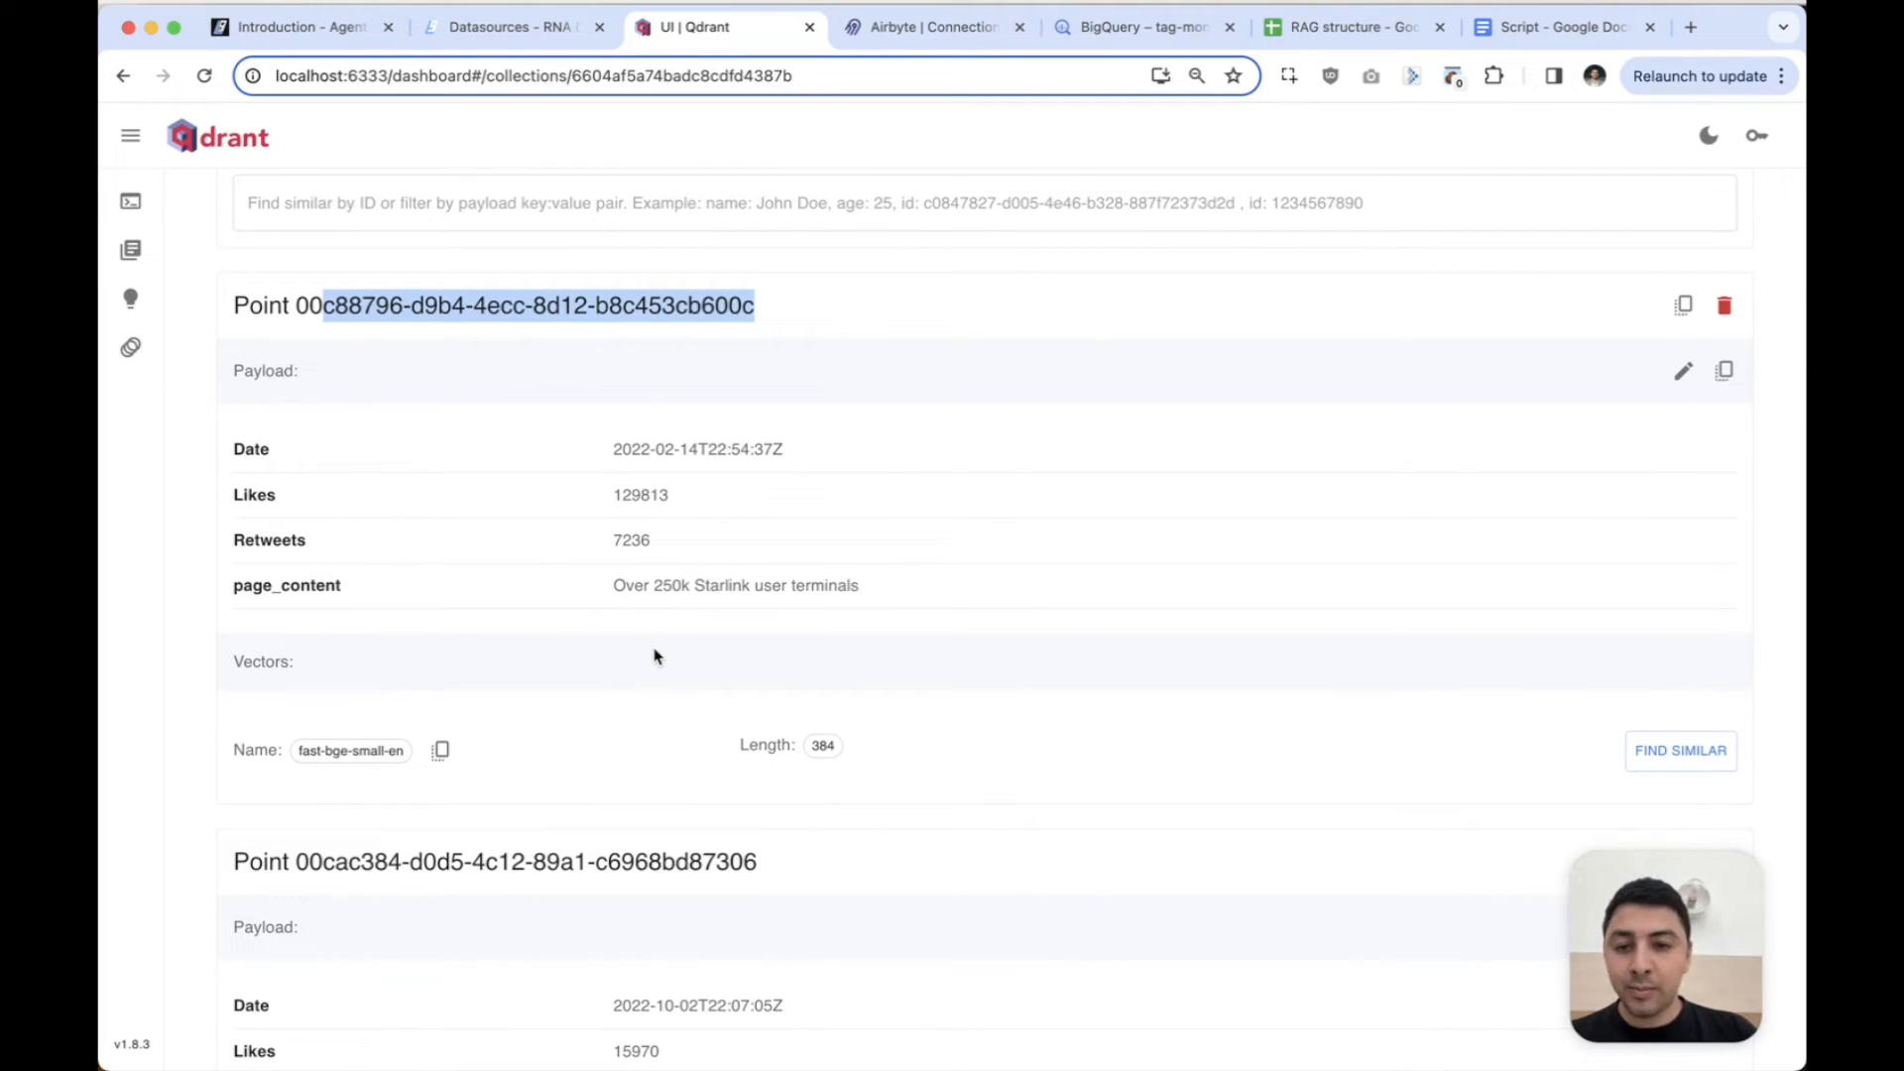
triple_click(709, 589)
double_click(707, 589)
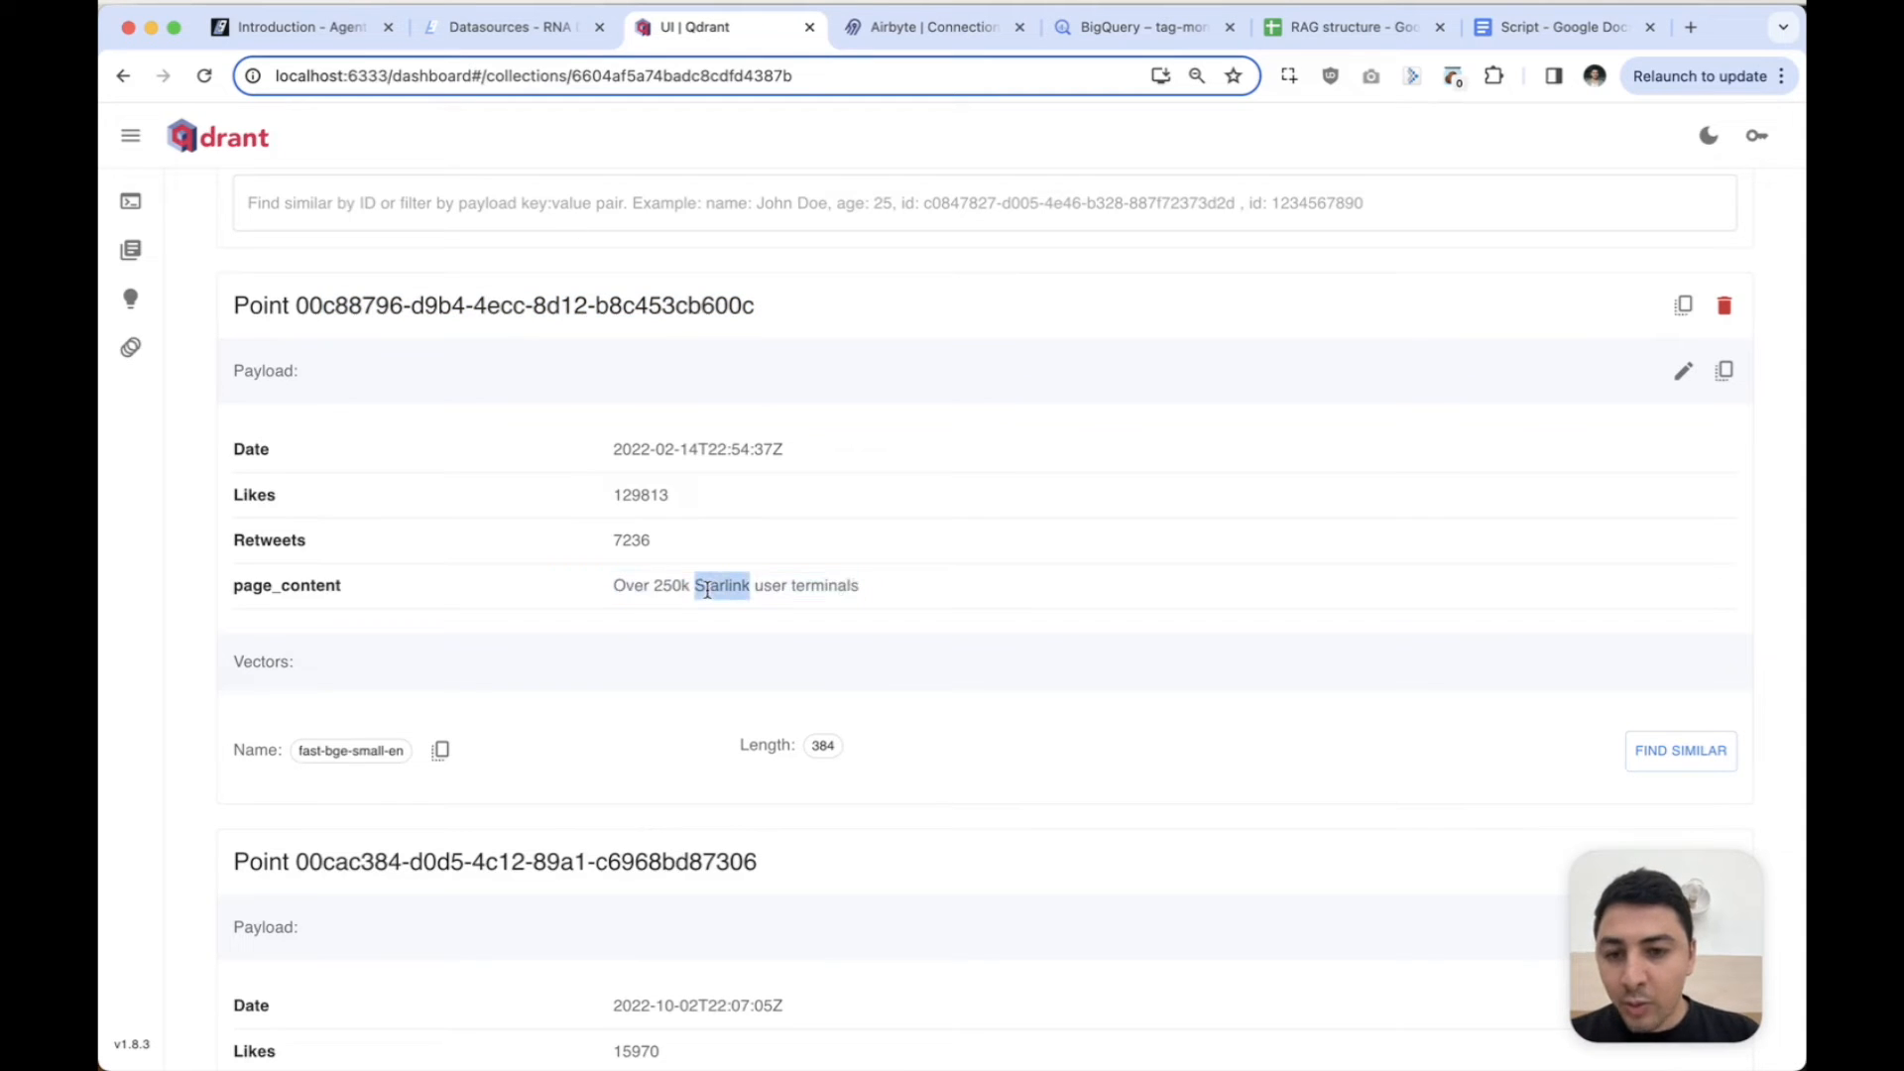
left_click(616, 590)
scroll(764, 670, "down", 15)
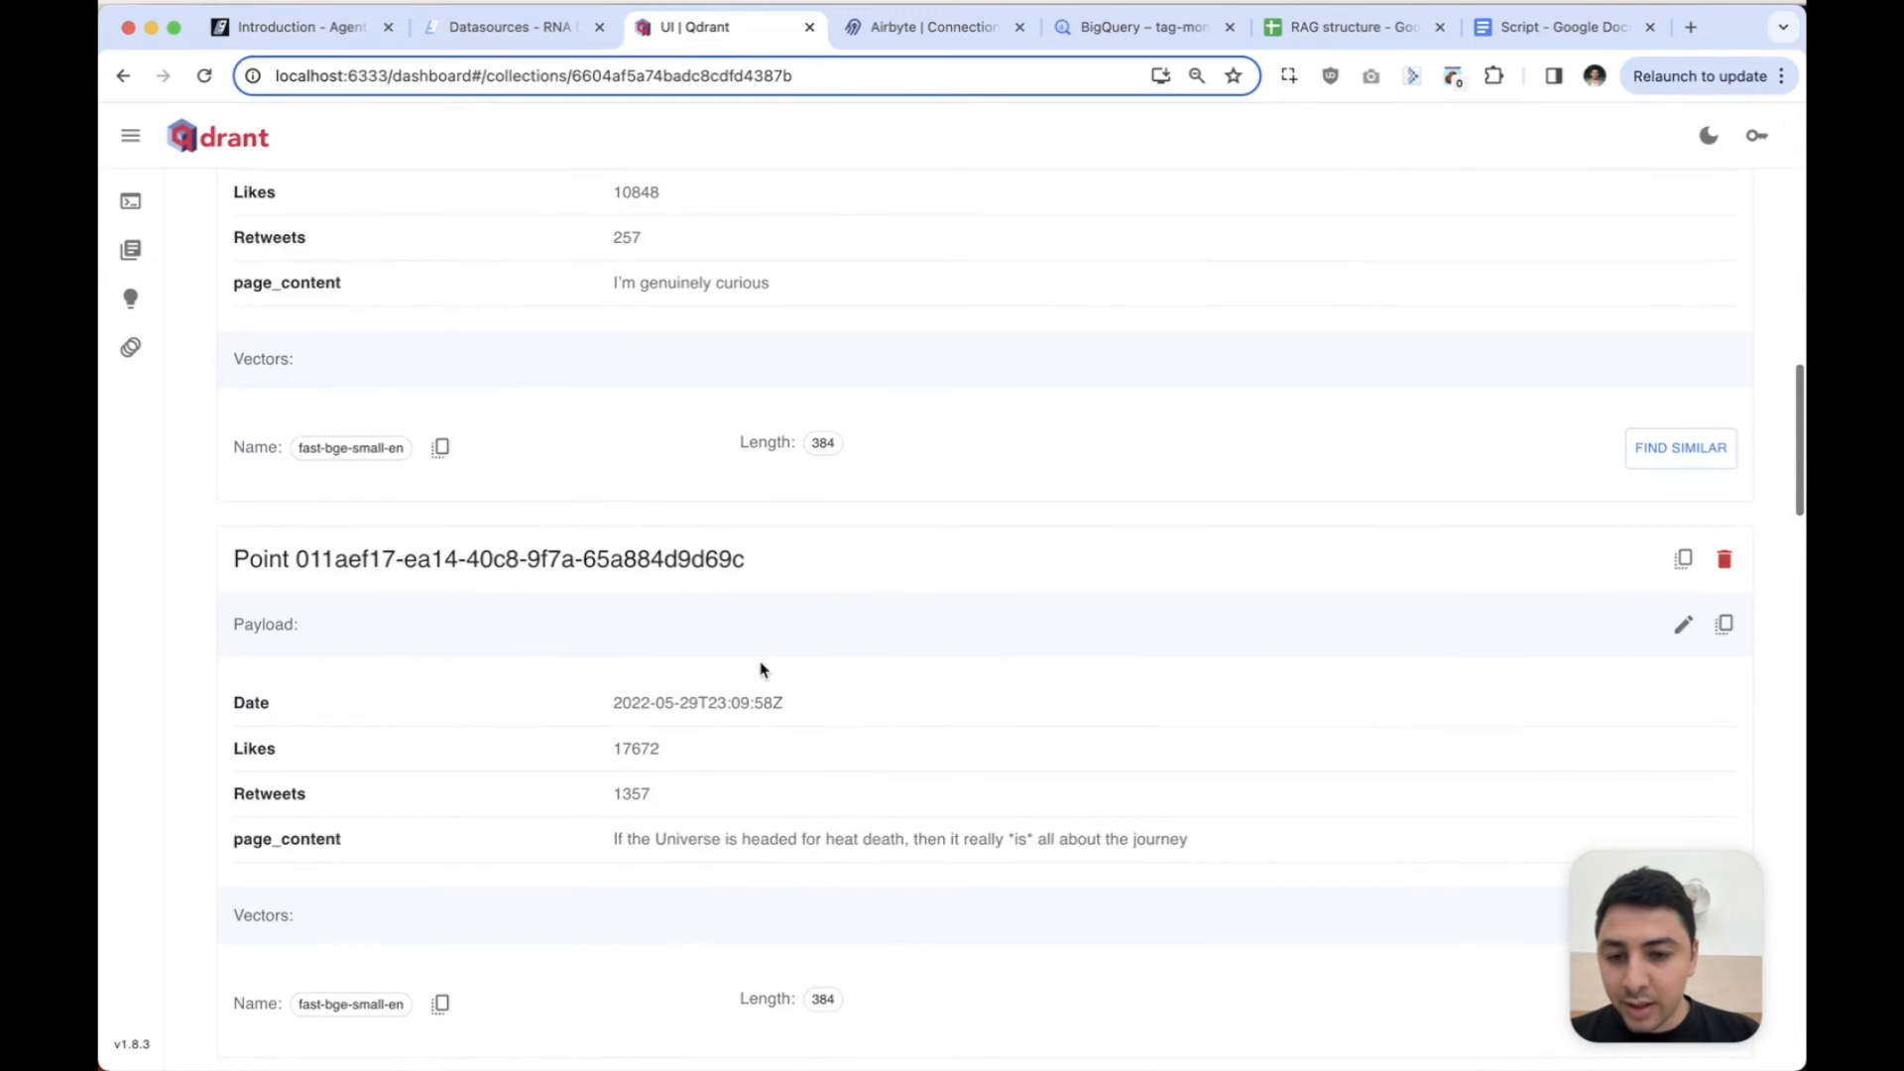
scroll(764, 669, "down", 8)
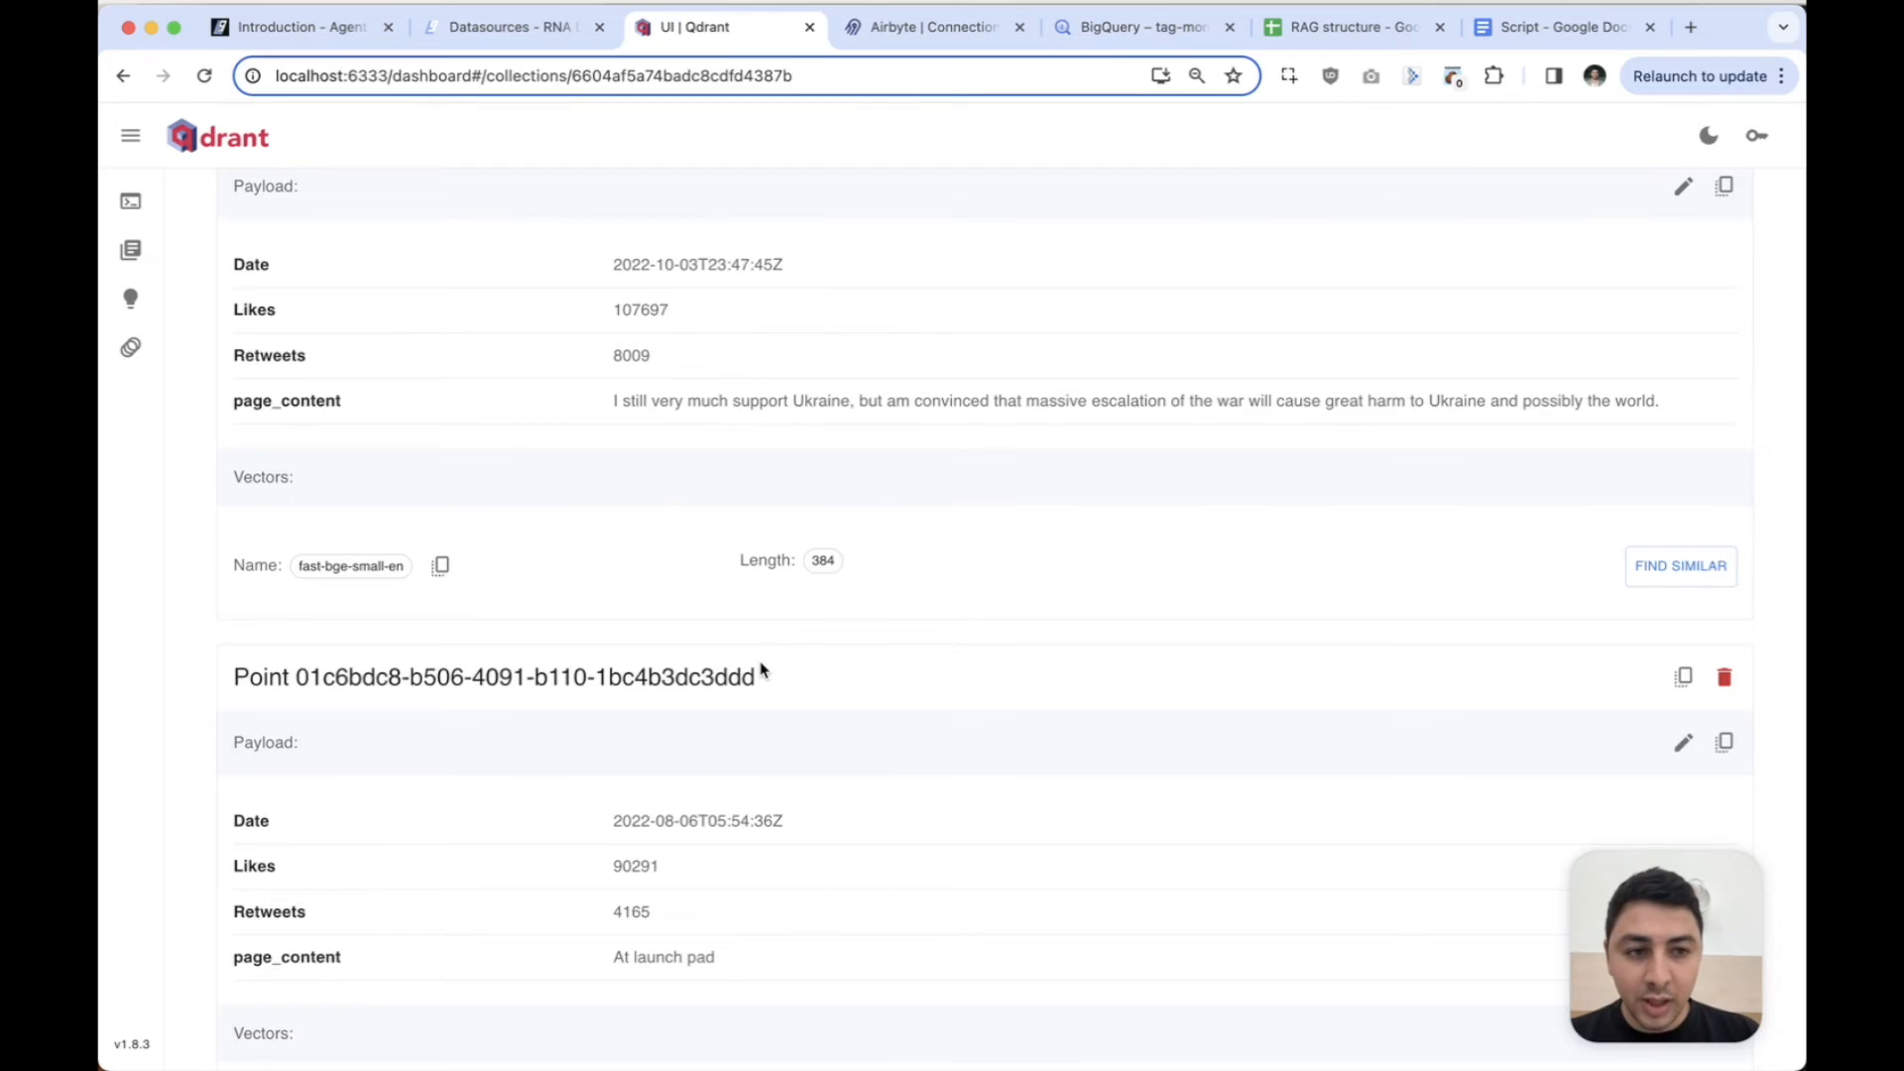
scroll(764, 672, "down", 10)
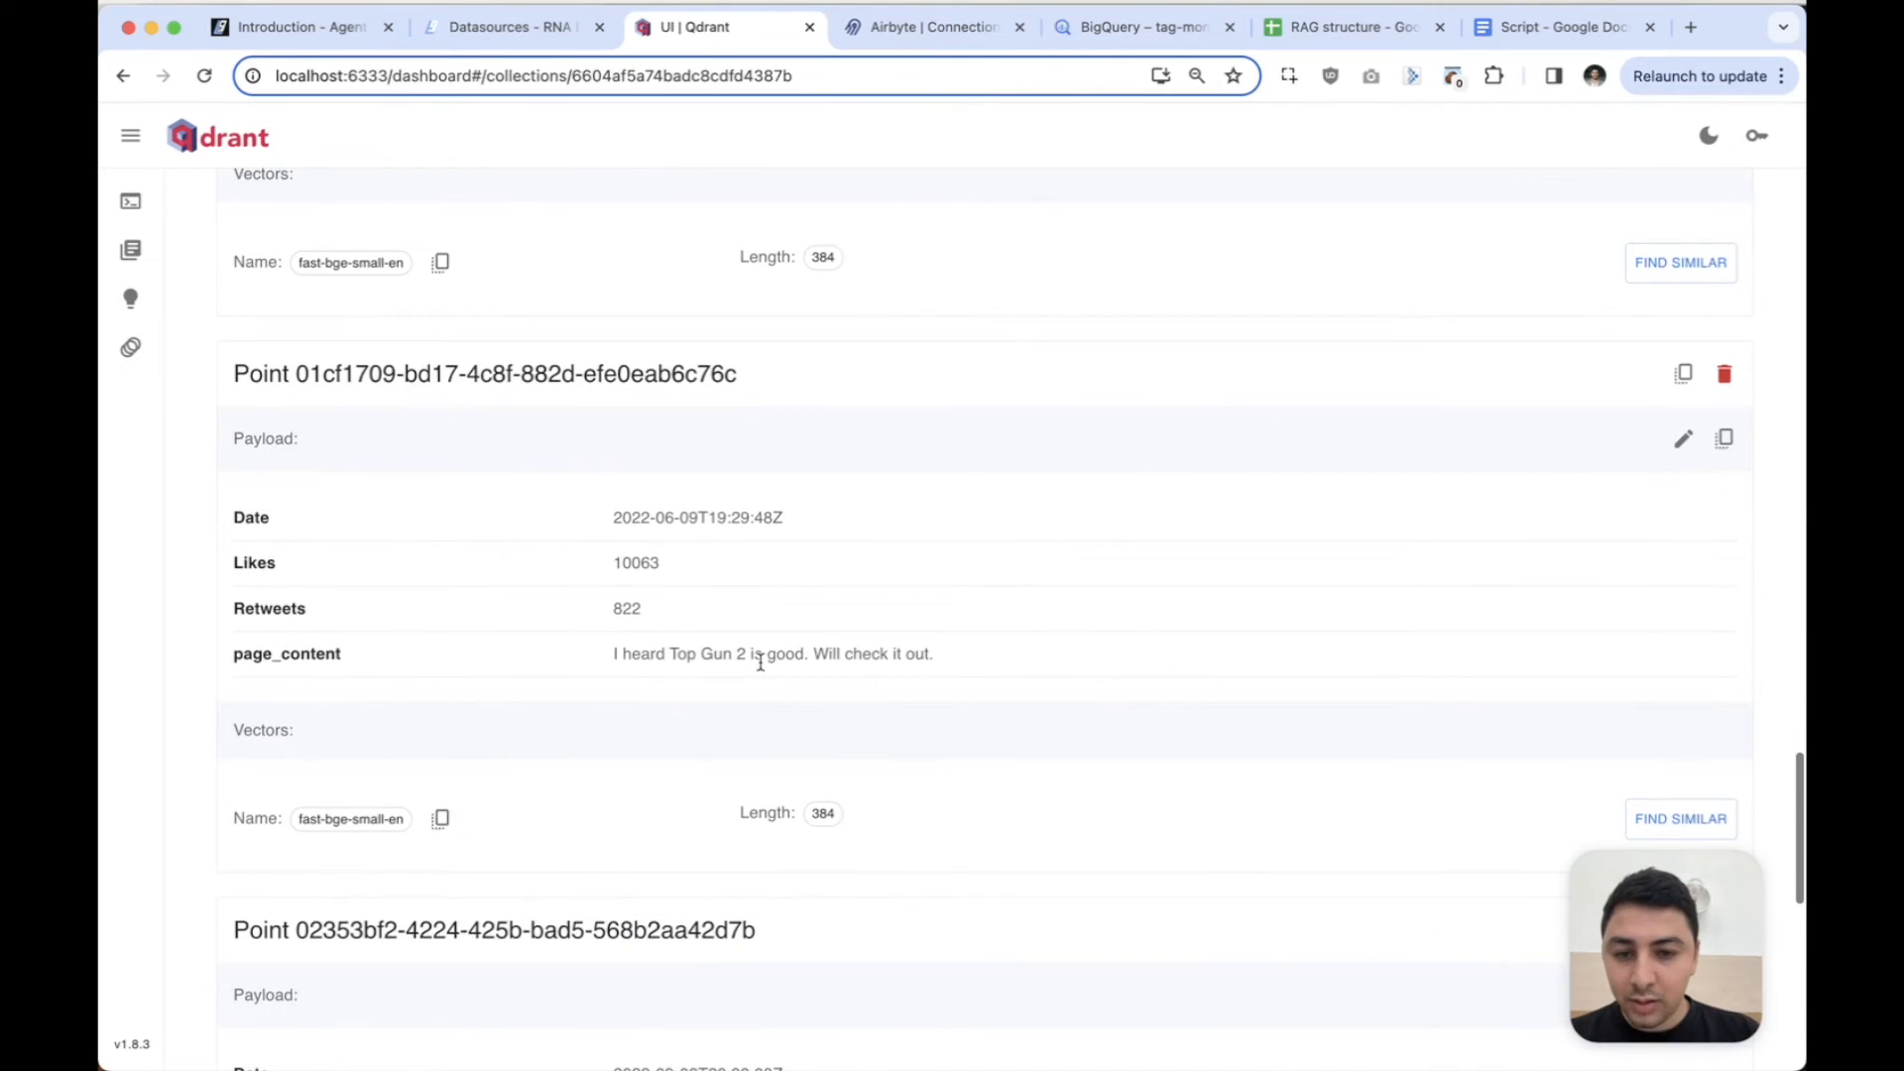
scroll(891, 710, "down", 10)
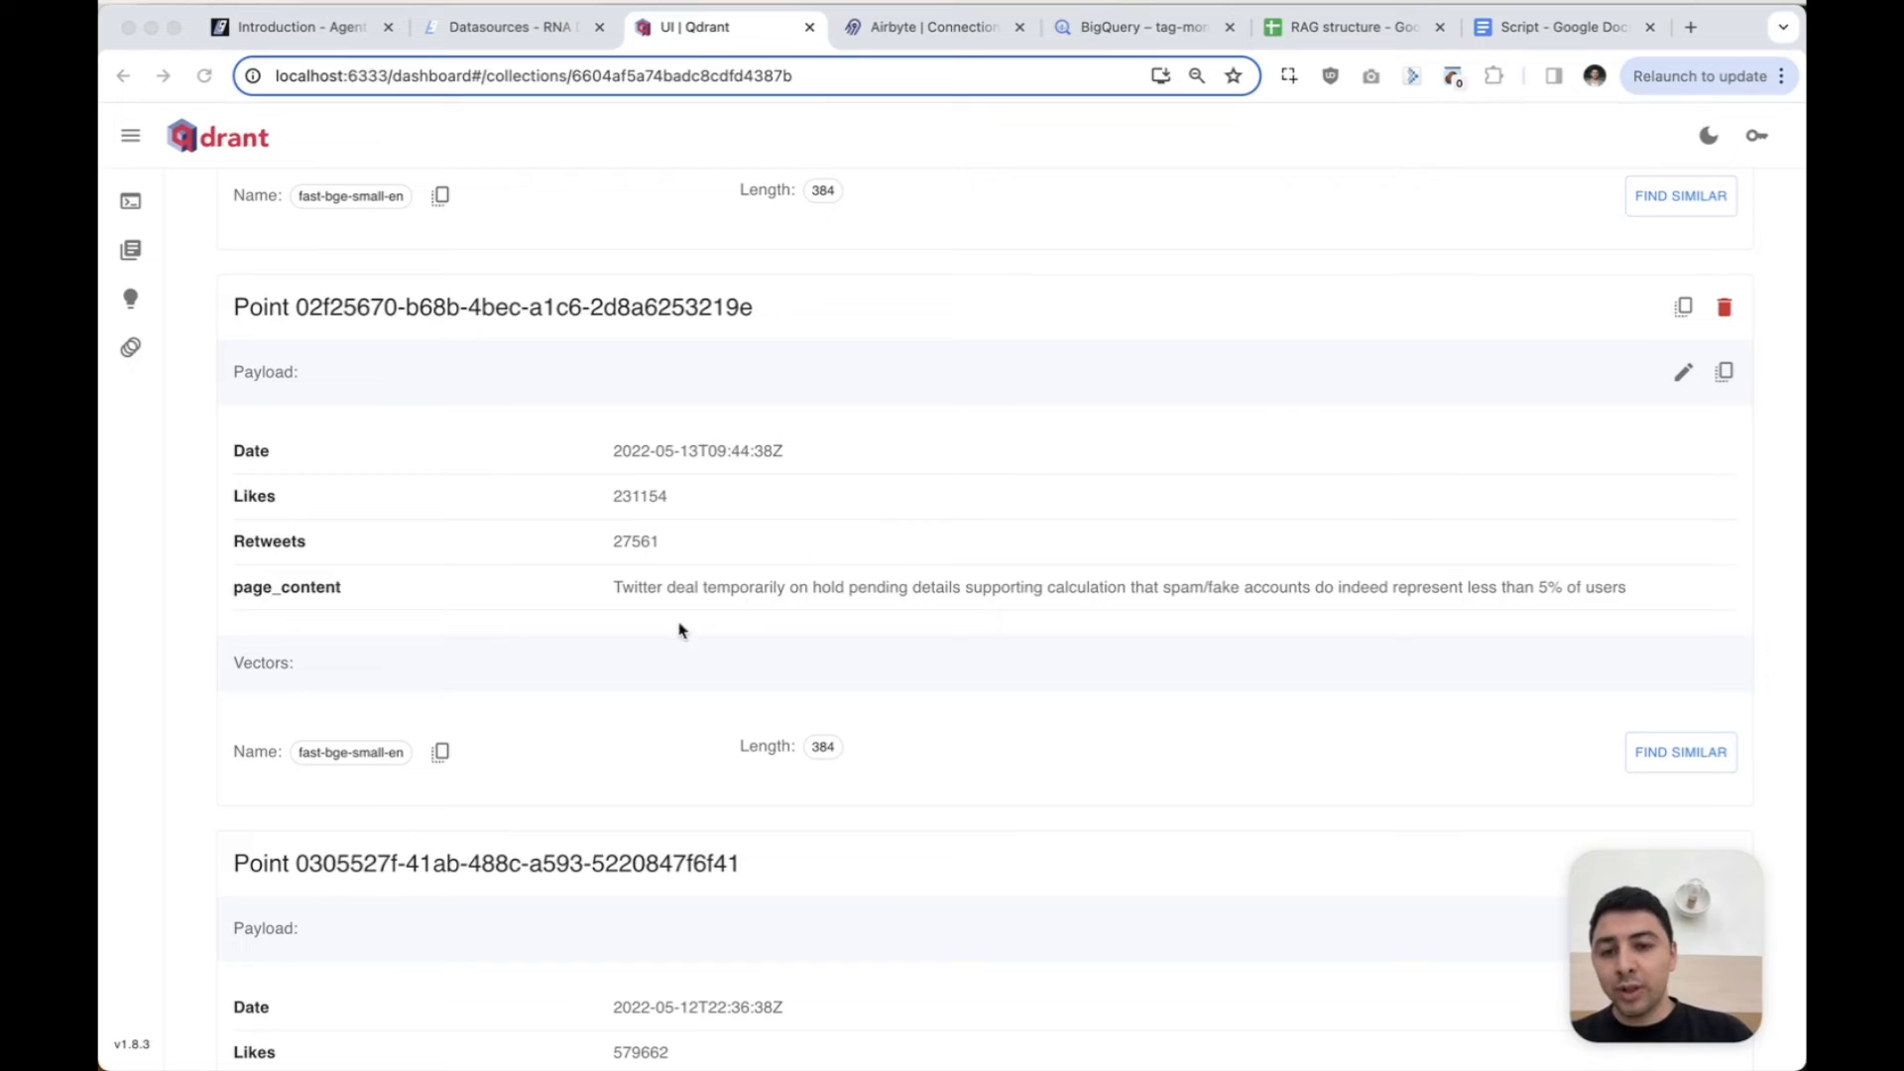
Examine the page_content text of the 2022-05-13 point about the Twitter deal being temporarily on hold.
left_click(616, 588)
double_click(616, 587)
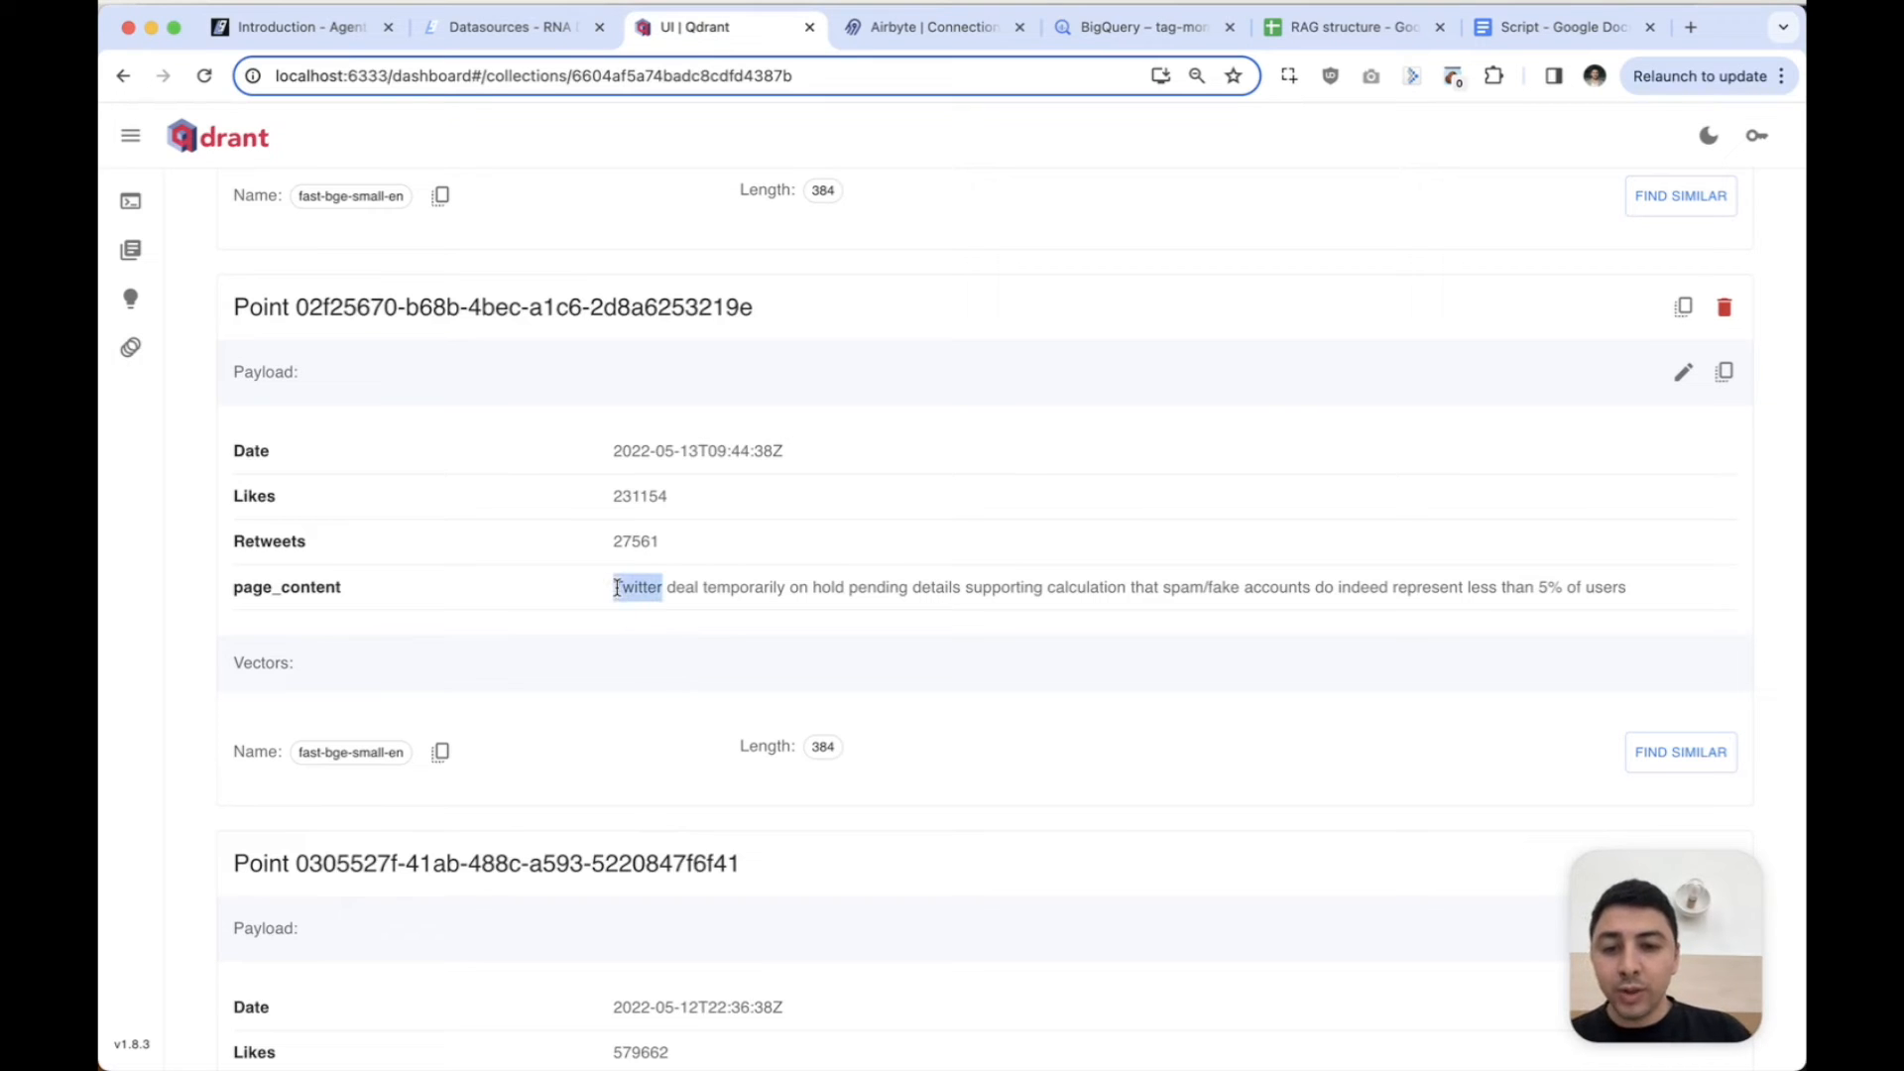
left_click_drag(843, 590, 612, 592)
triple_click(632, 589)
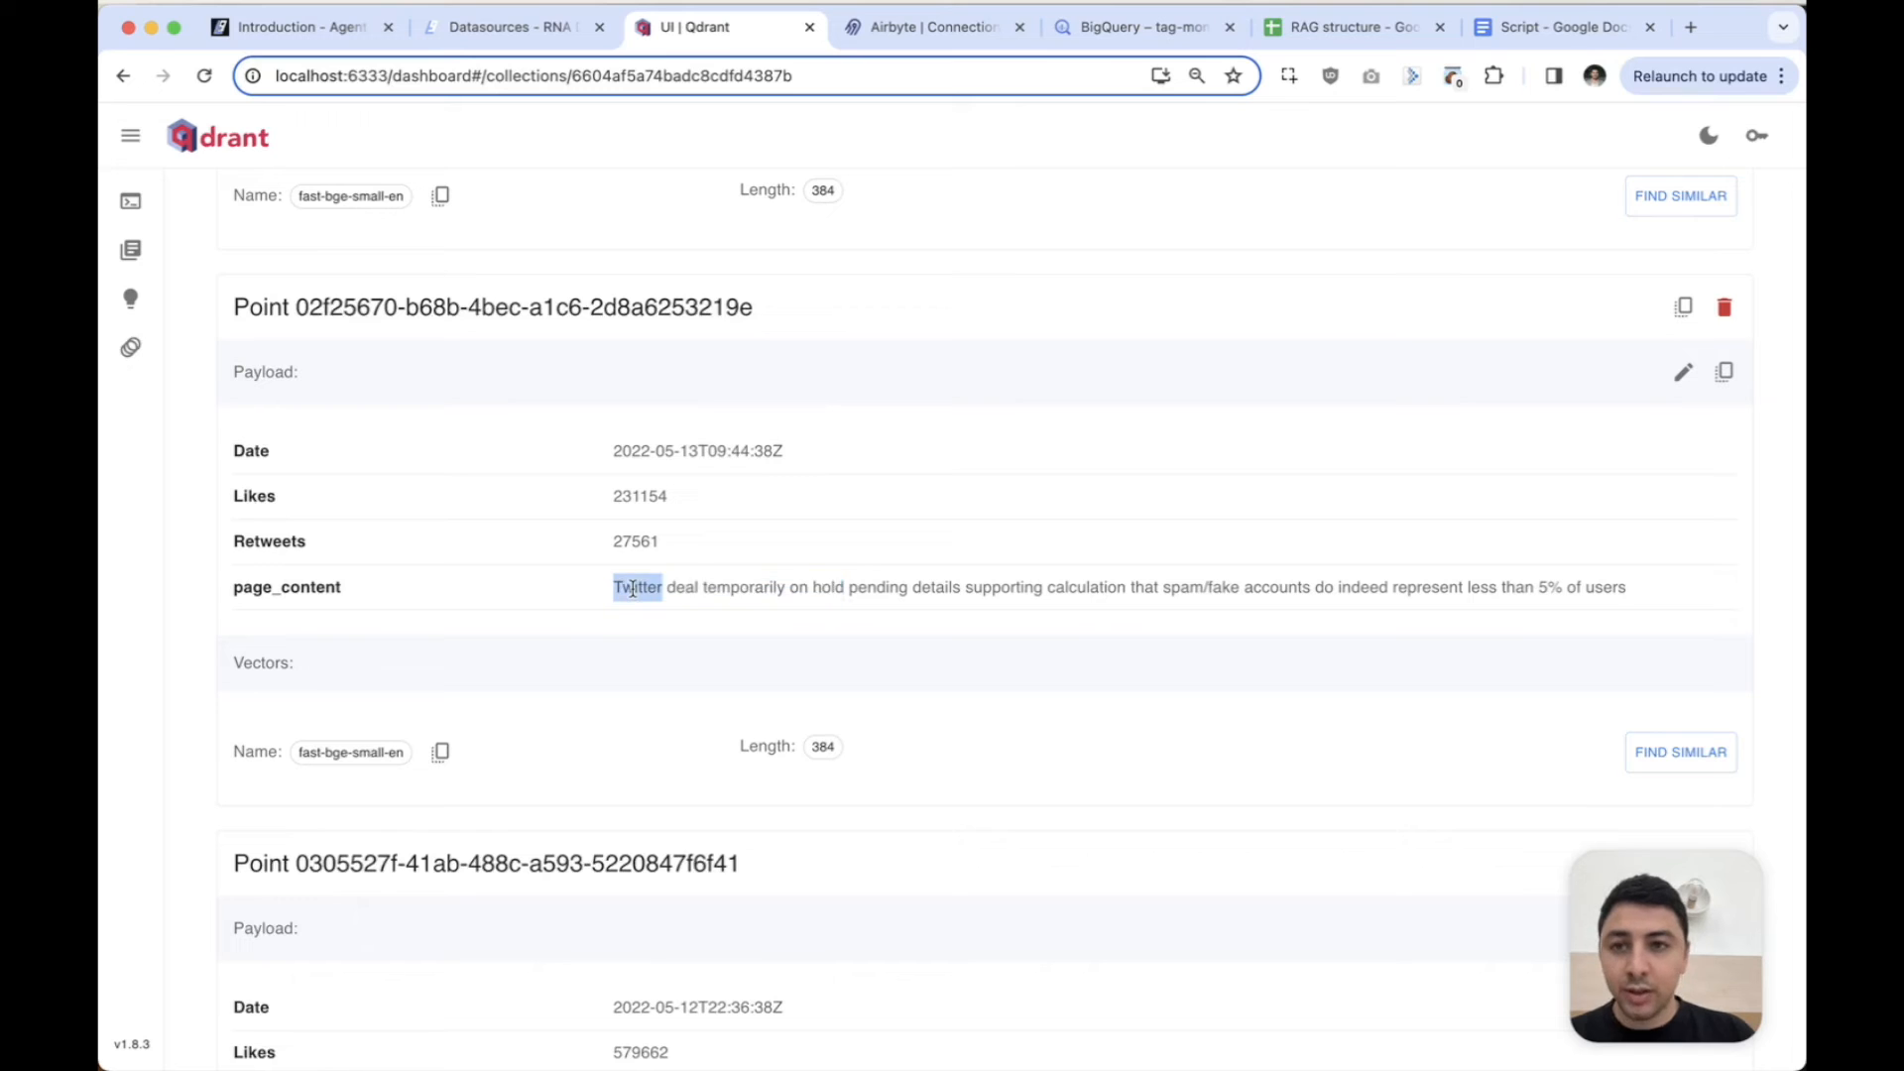
left_click(566, 391)
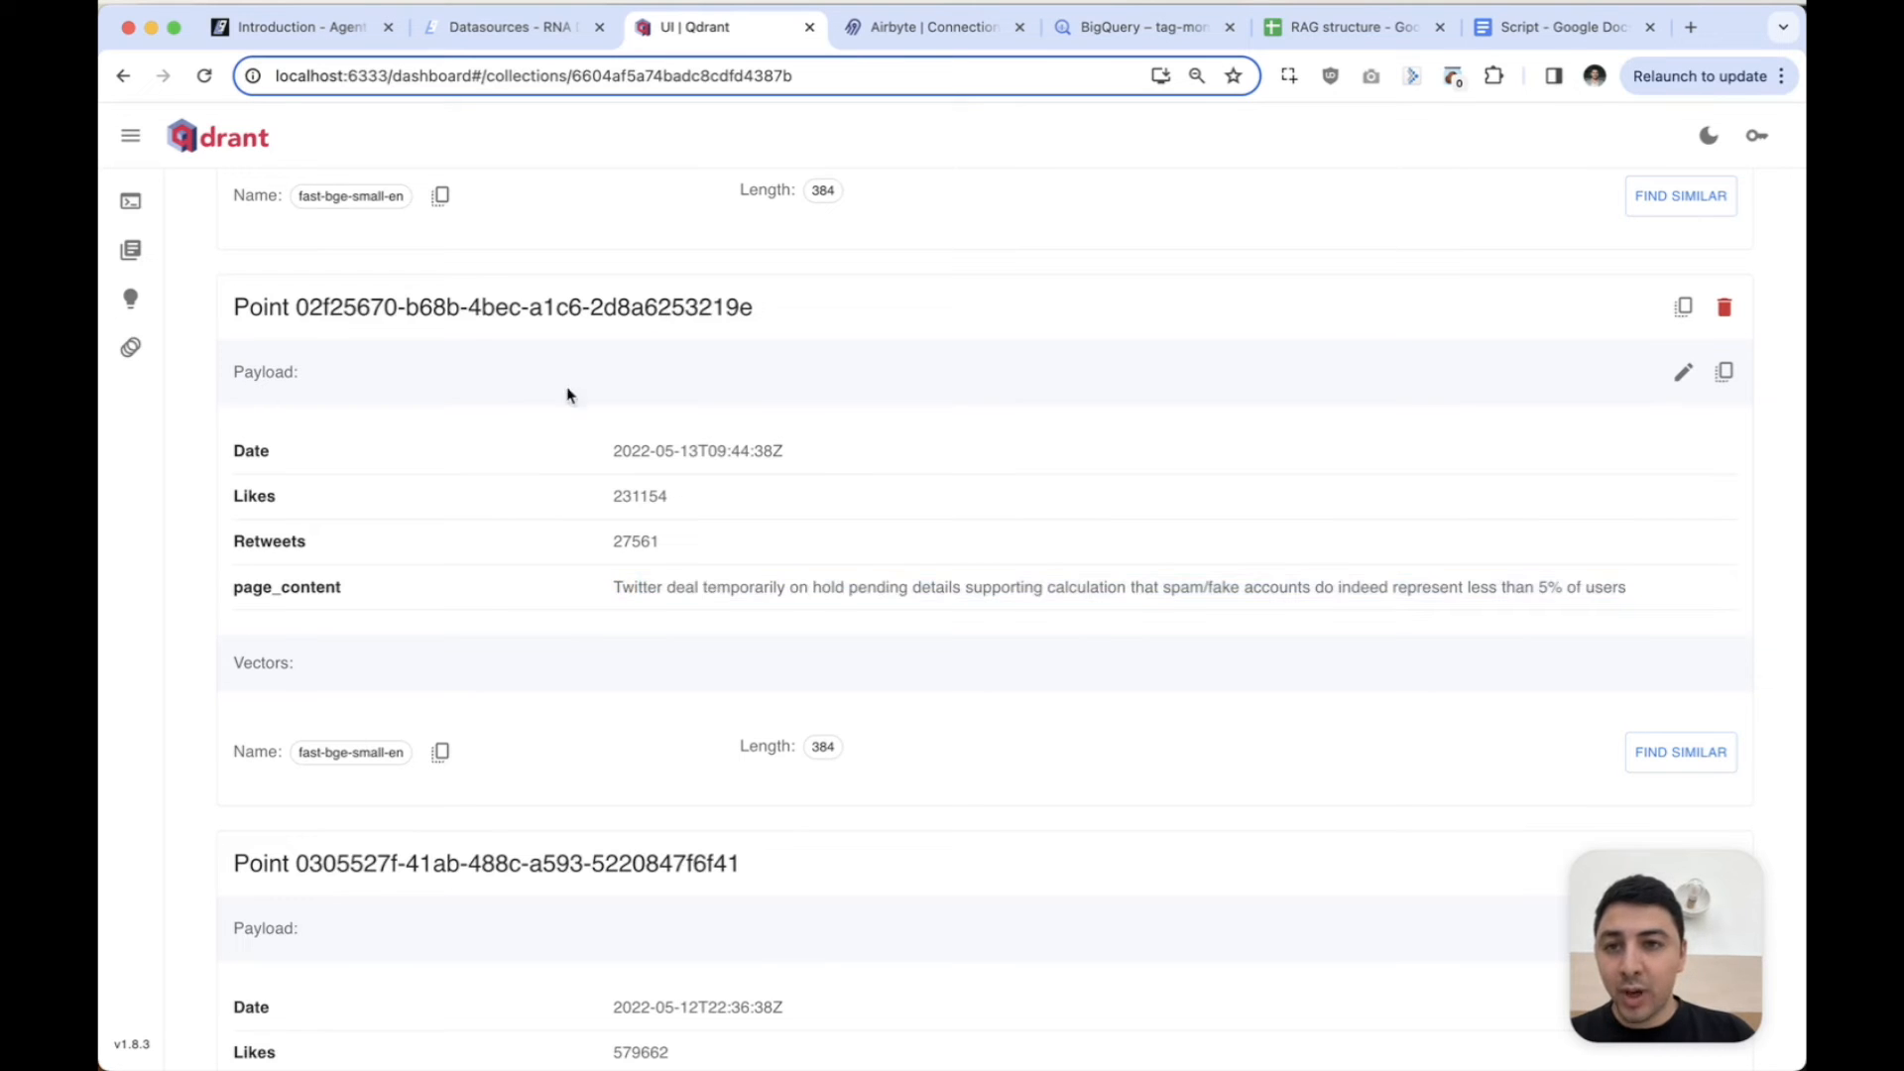
Switch to Agent Cloud, open the elon_tweets tool for editing and review its description.
left_click(476, 29)
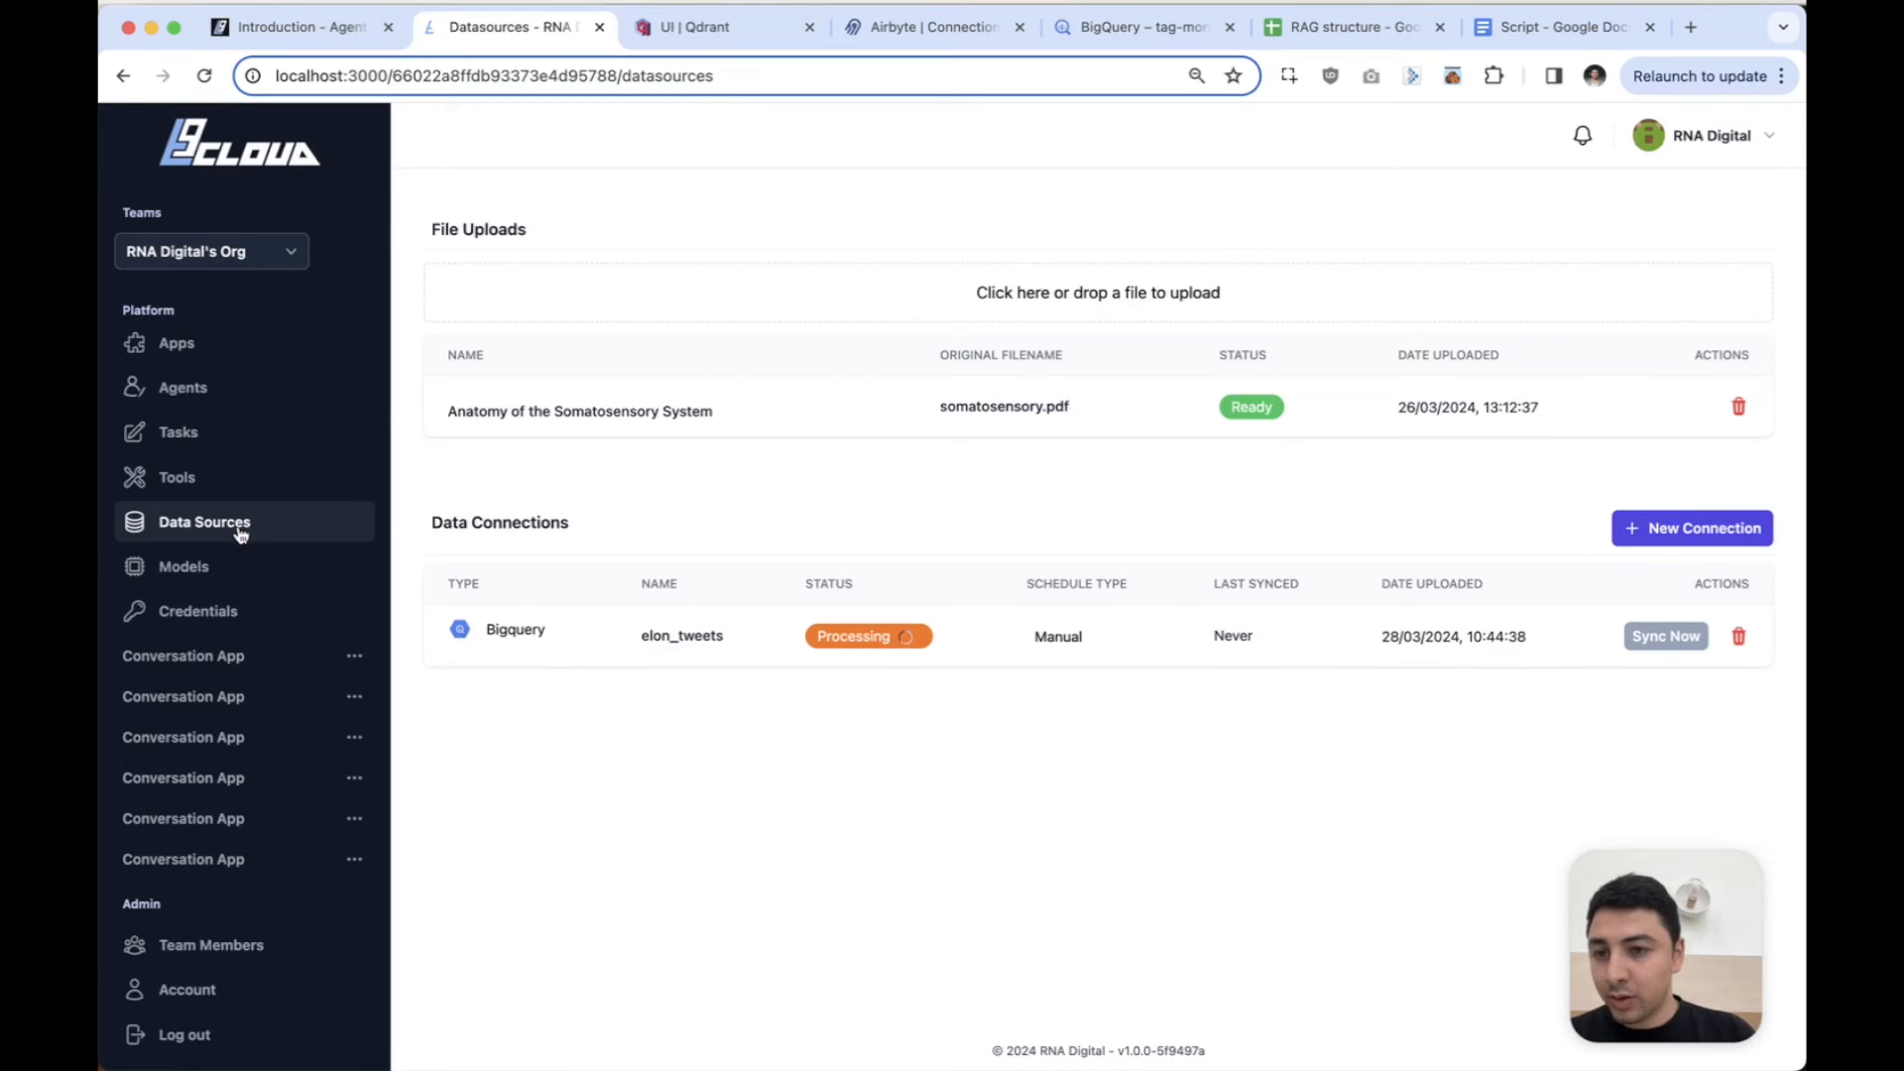
left_click(207, 482)
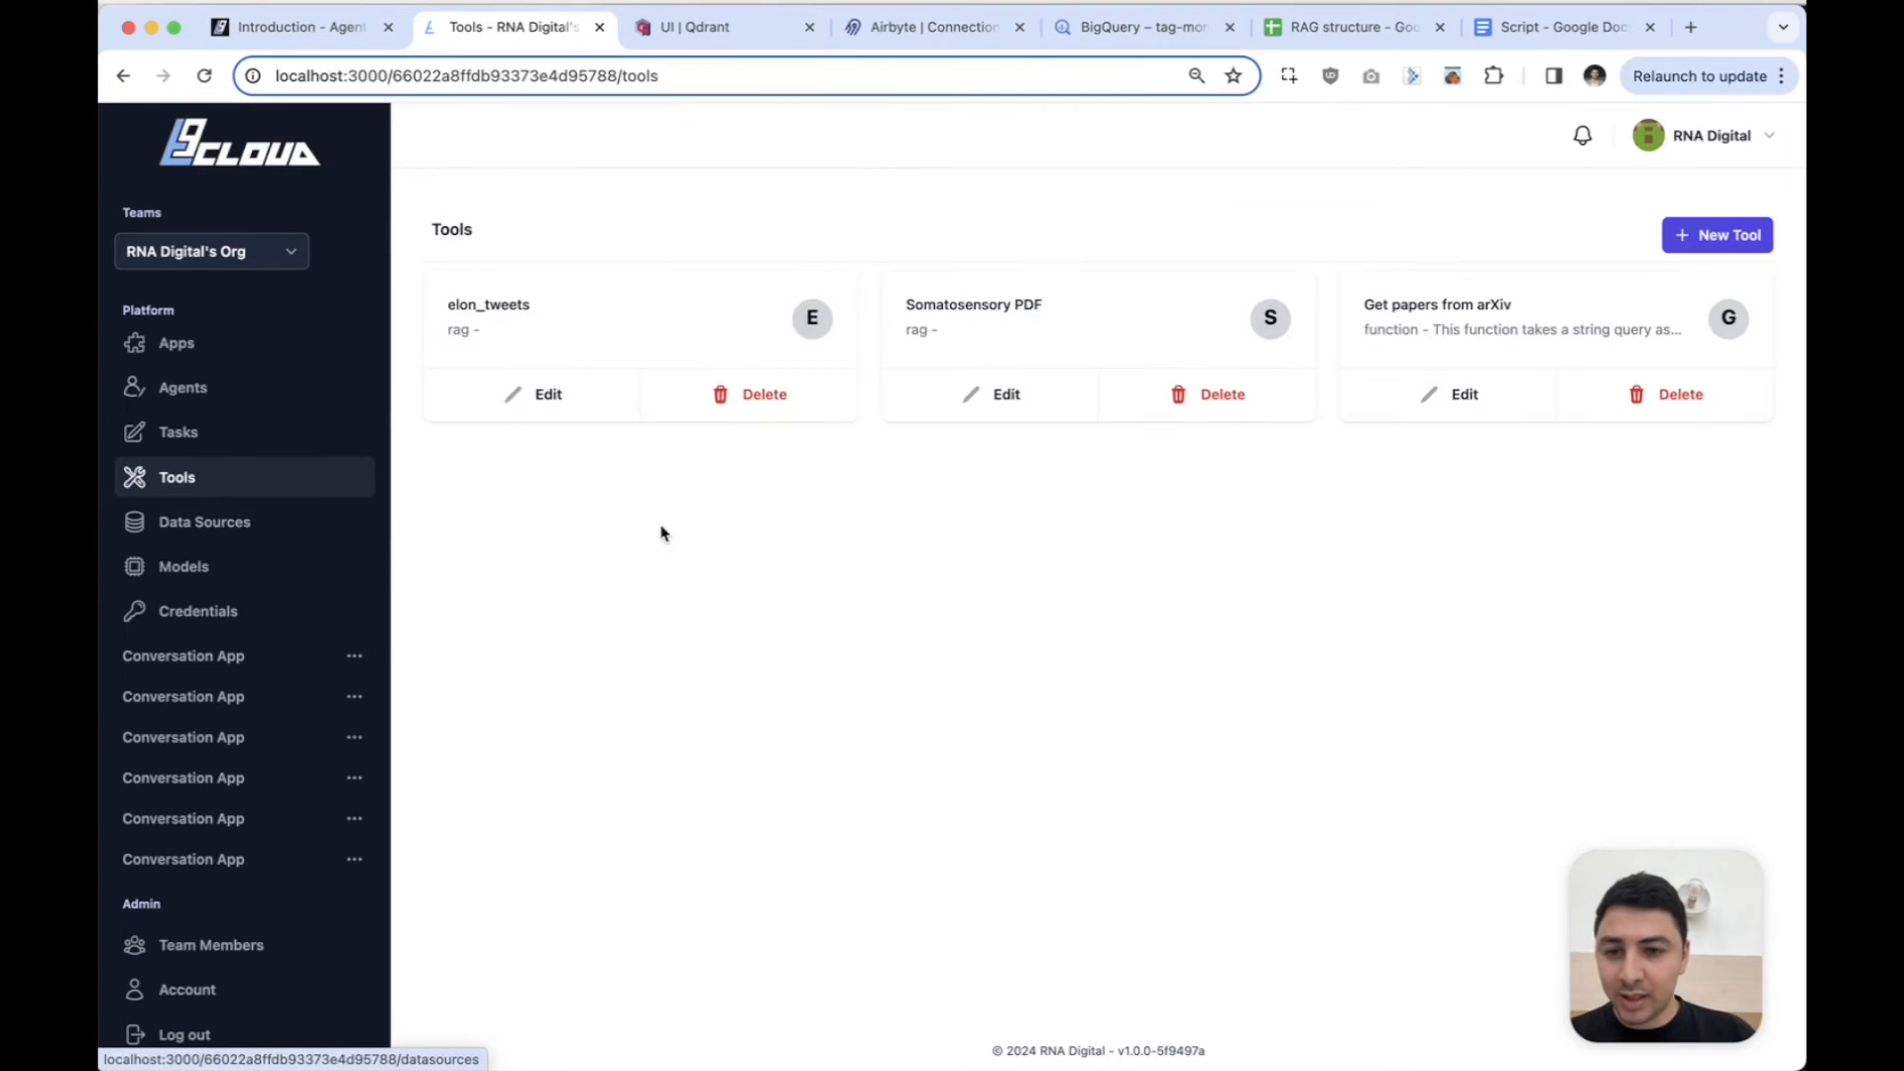
left_click(538, 396)
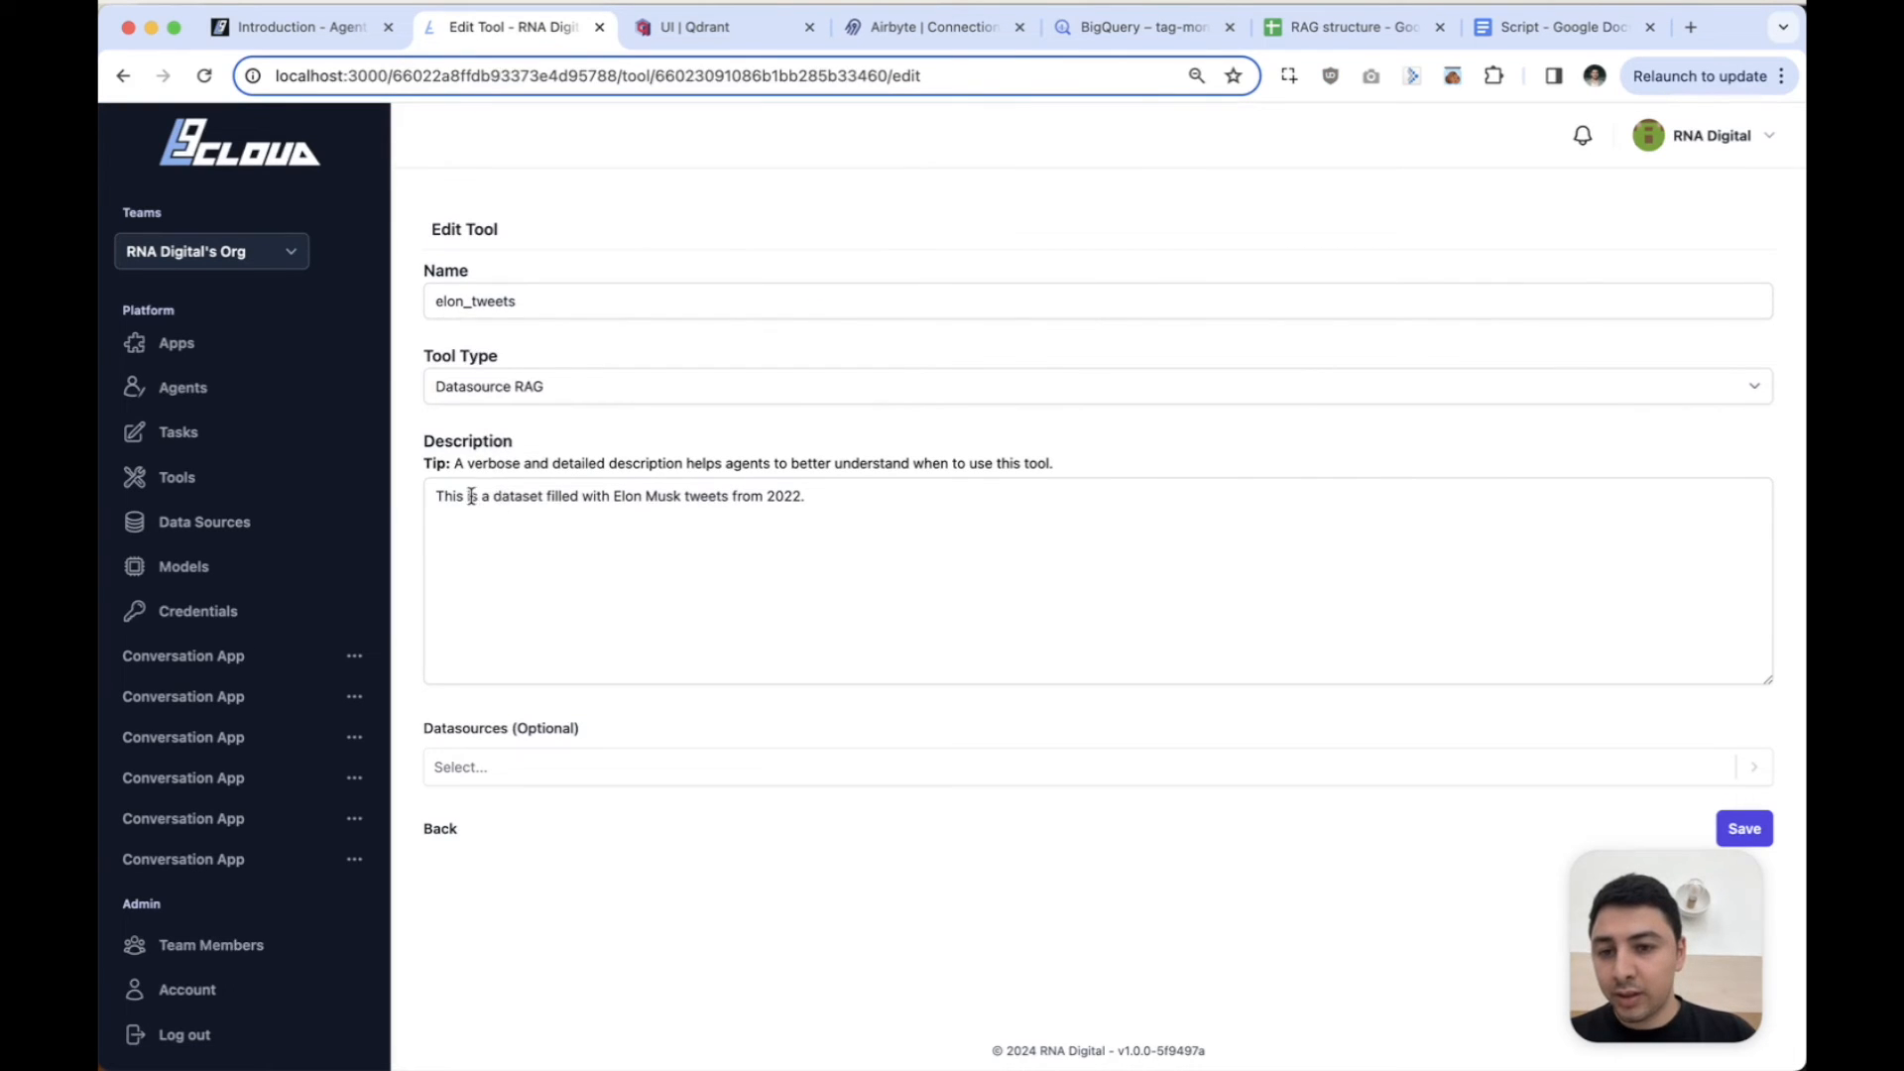
left_click_drag(461, 501, 806, 498)
left_click(723, 500)
Link the elon_tweets datasource to the tool and save the tool.
left_click(671, 778)
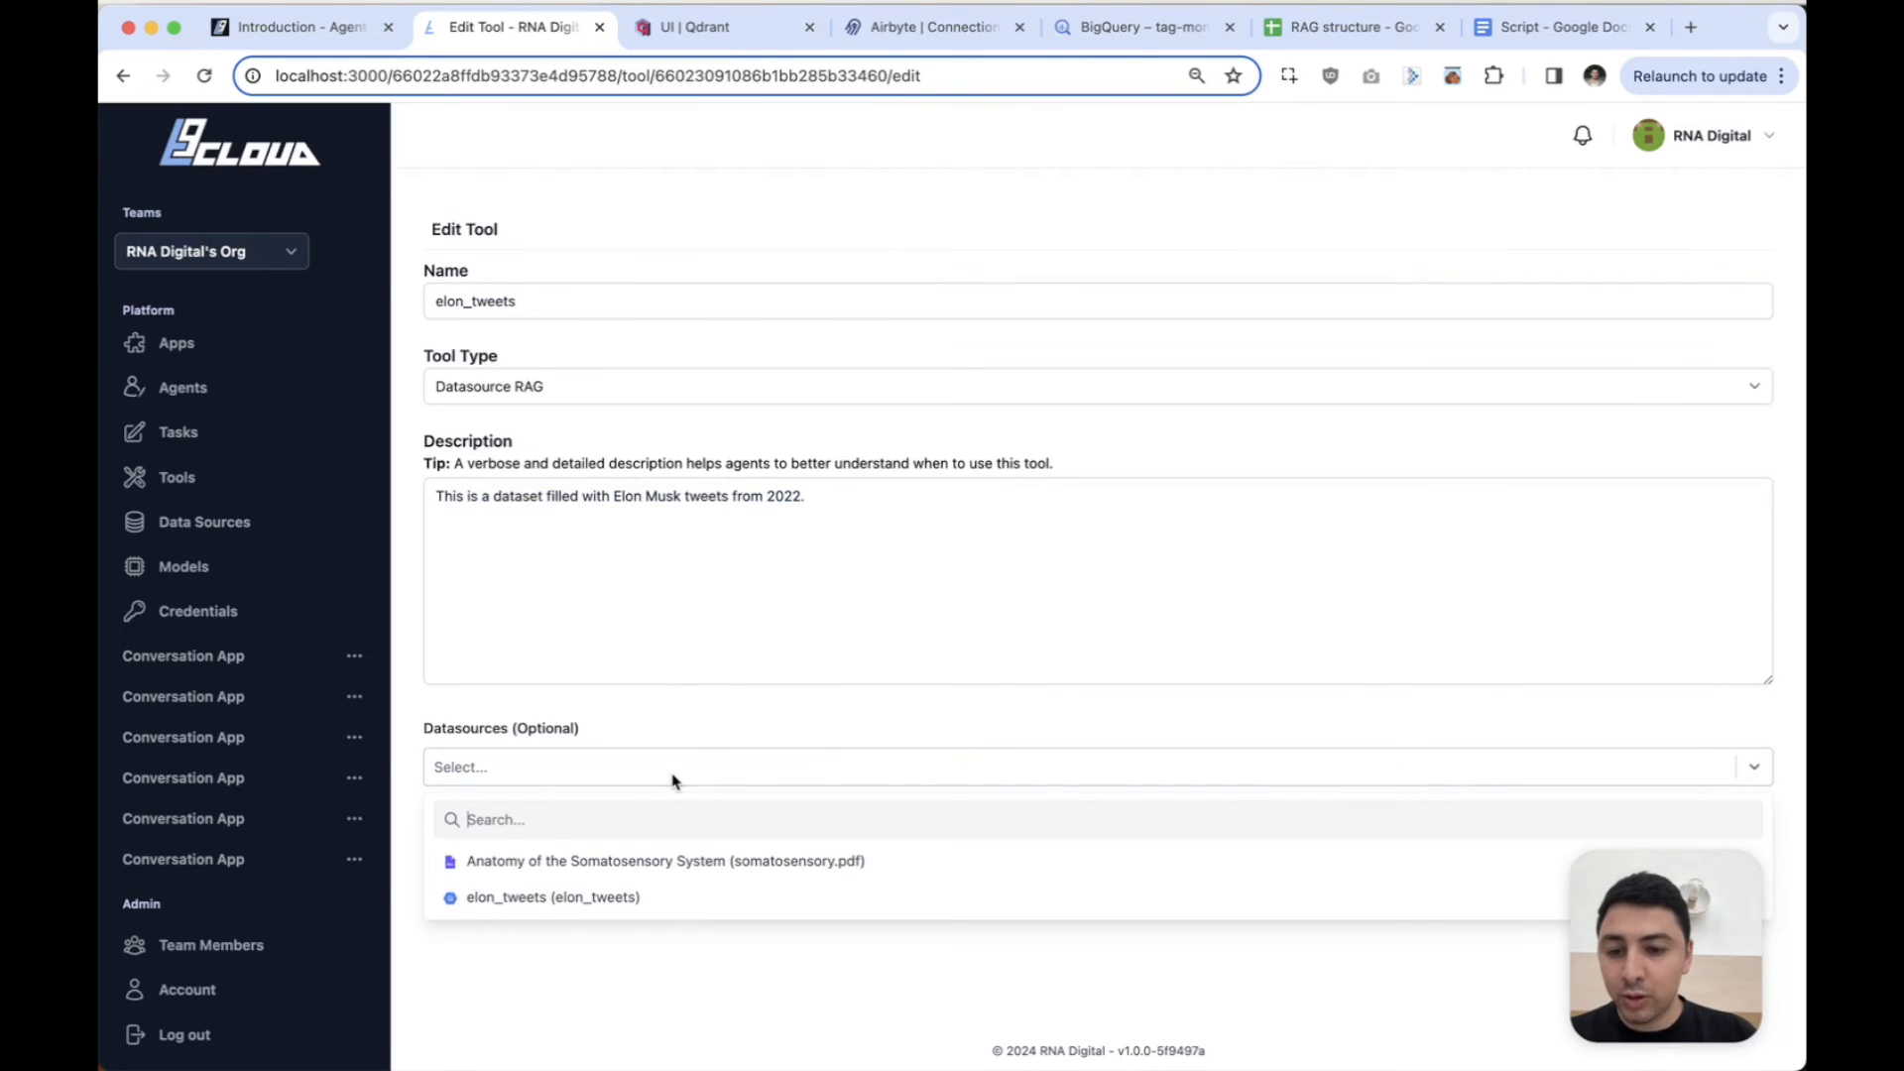
left_click(652, 898)
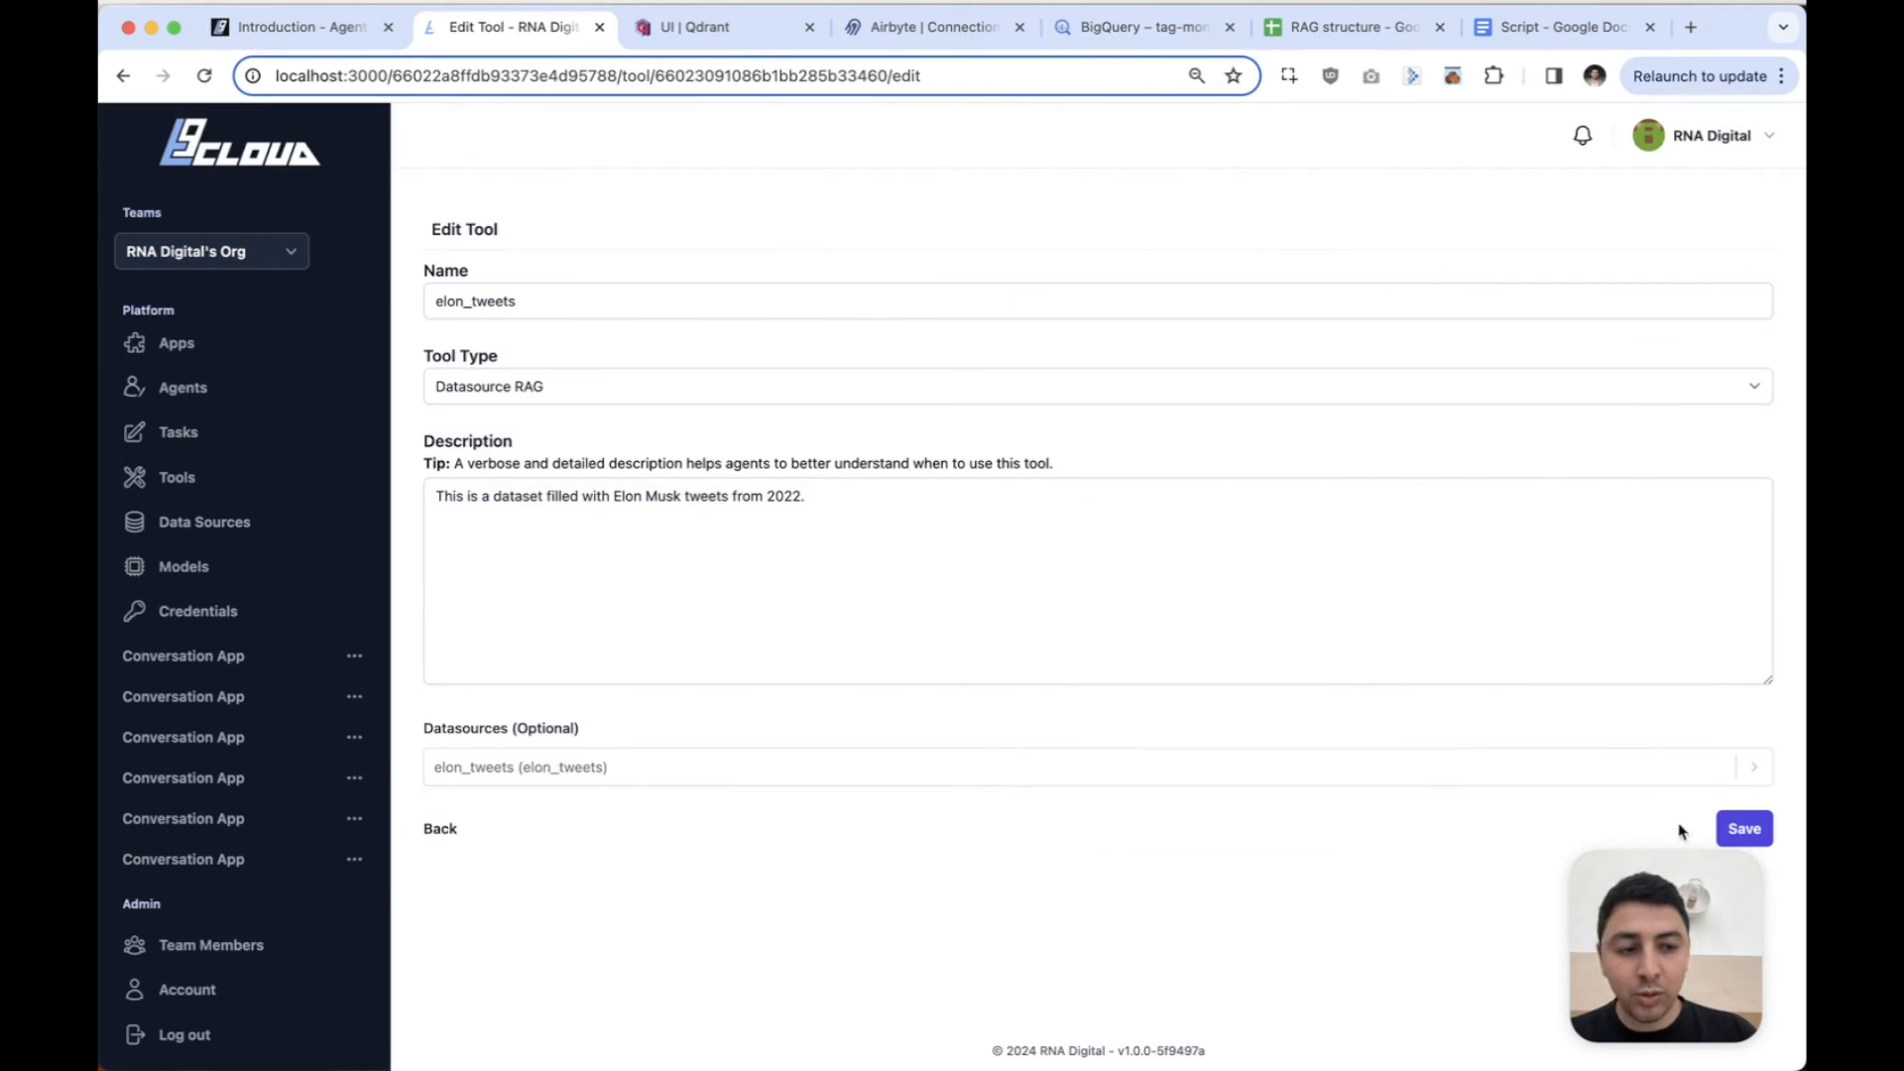
left_click(1759, 836)
left_click(551, 502)
key("super+a")
left_click(551, 503)
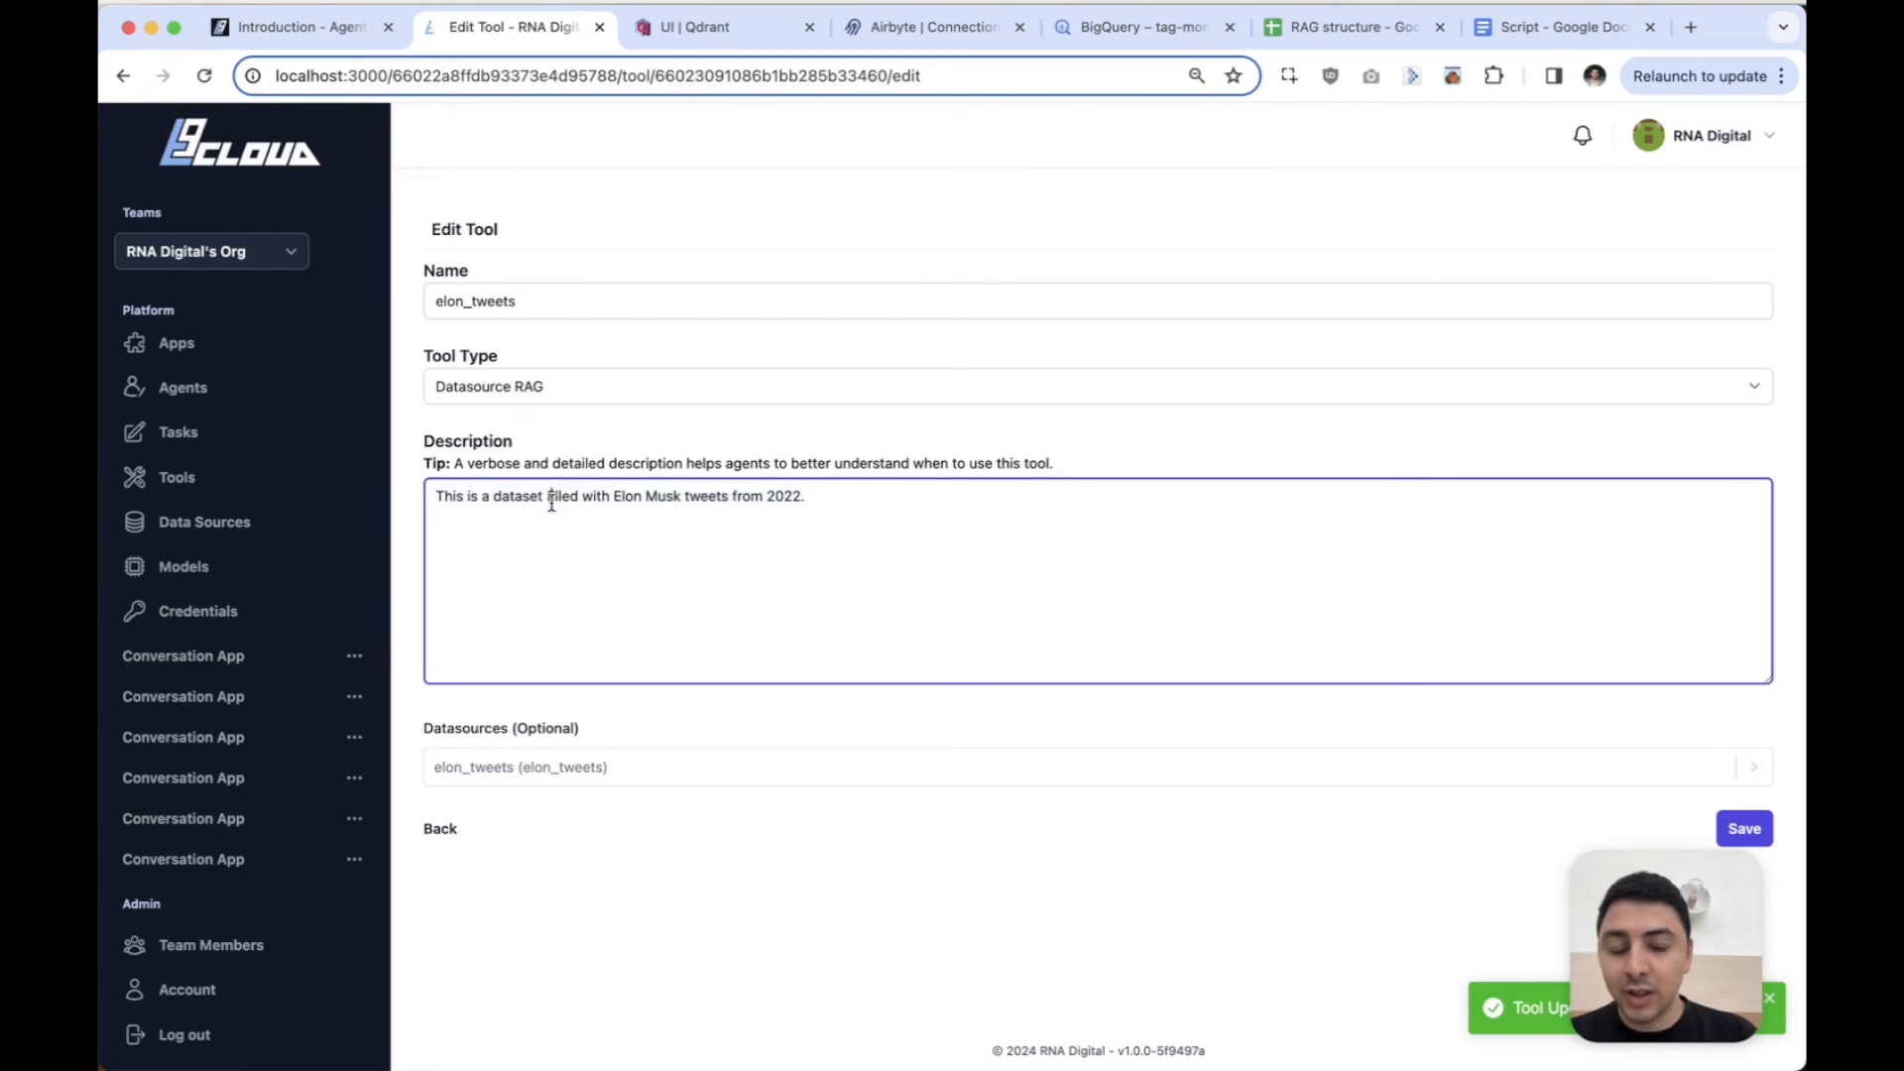
Open the Conversation Agent for editing and check its model and assigned tools.
left_click(238, 397)
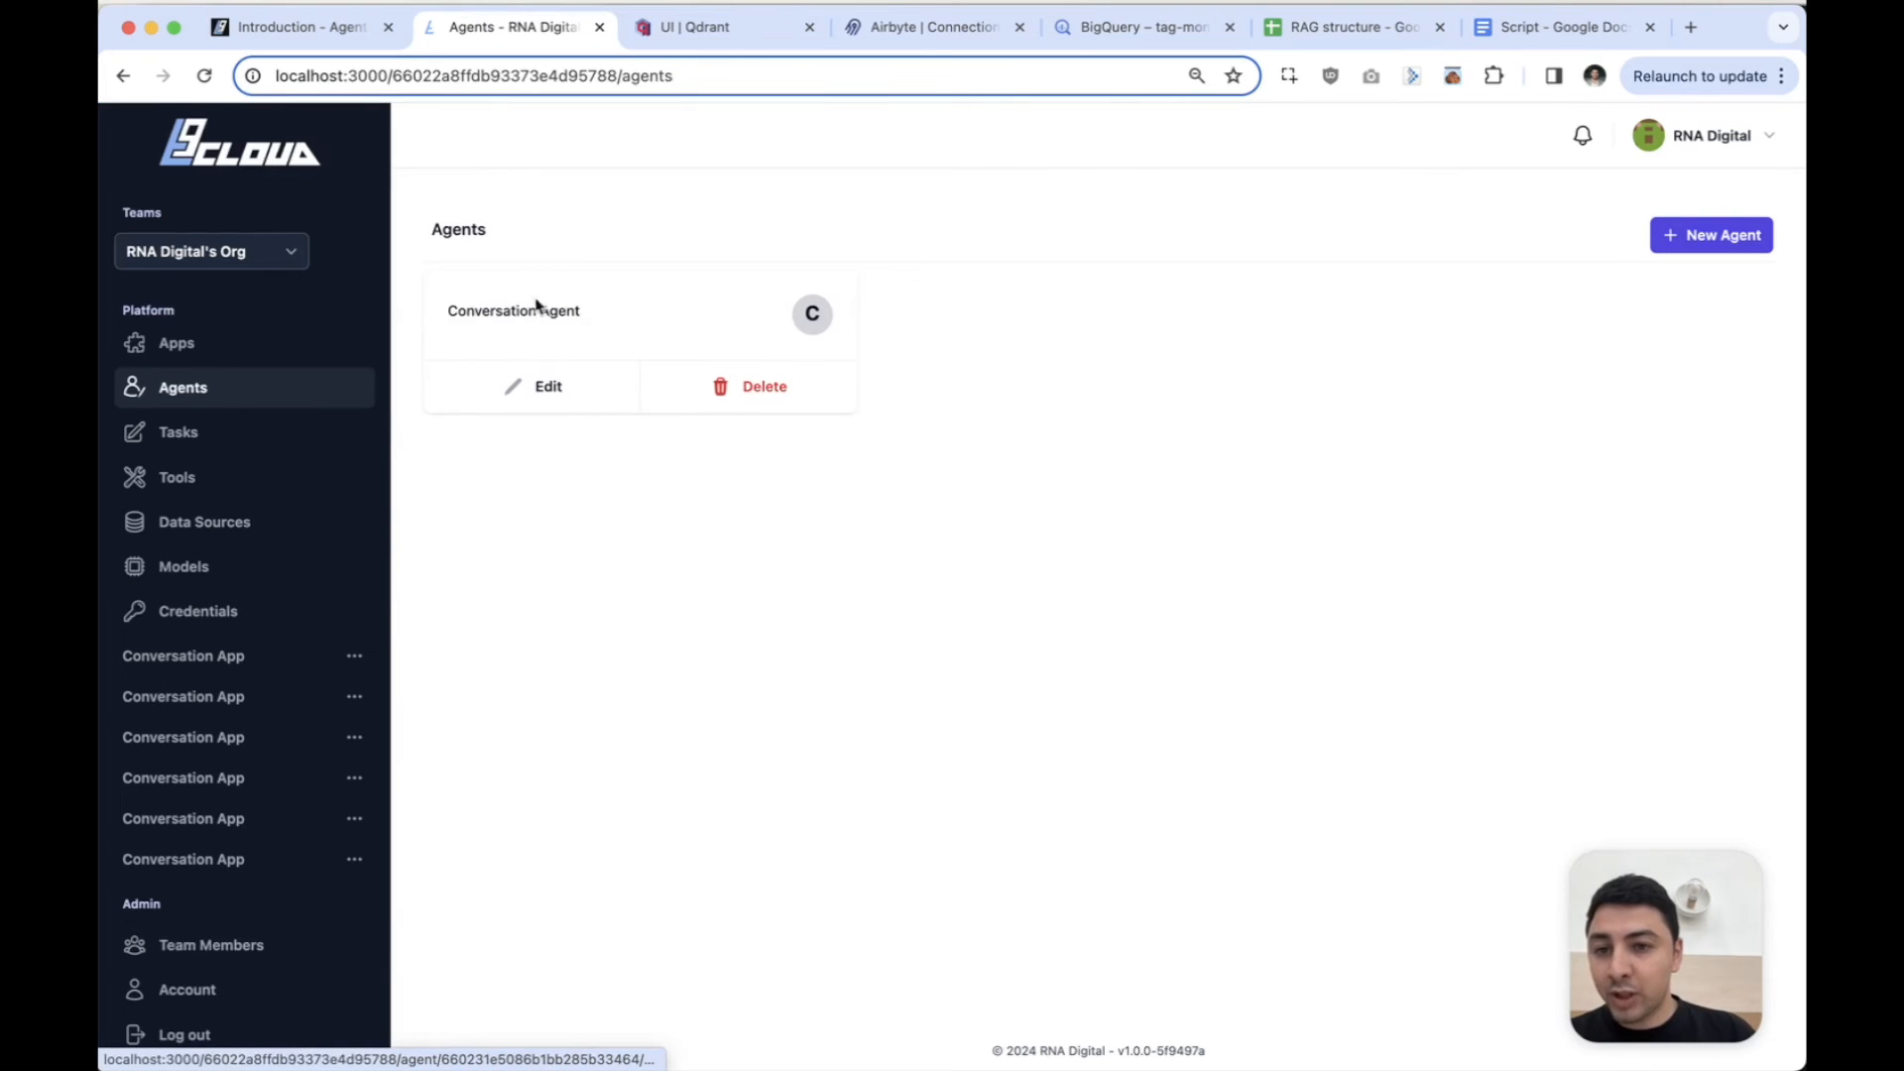
left_click(540, 387)
scroll(646, 543, "down", 5)
scroll(649, 547, "down", 2)
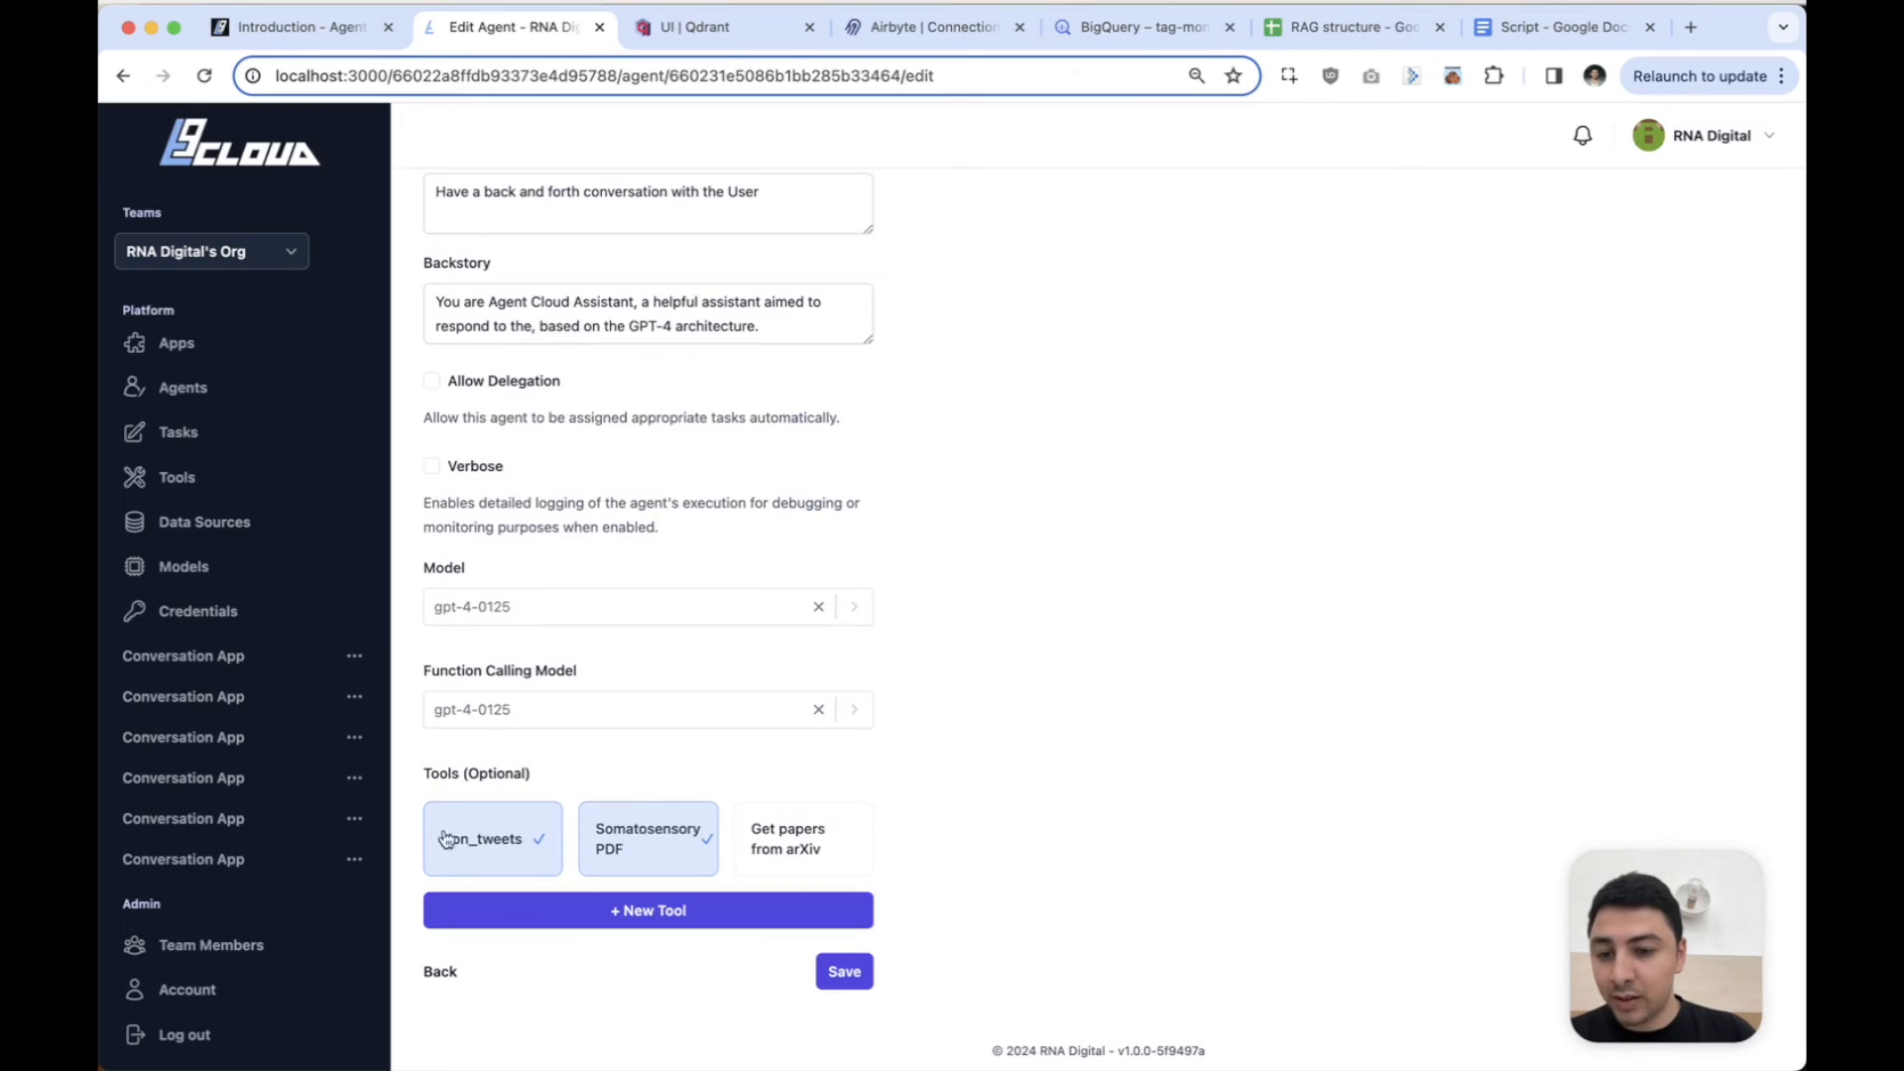
Start a new chat session with the Conversation App.
left_click(210, 369)
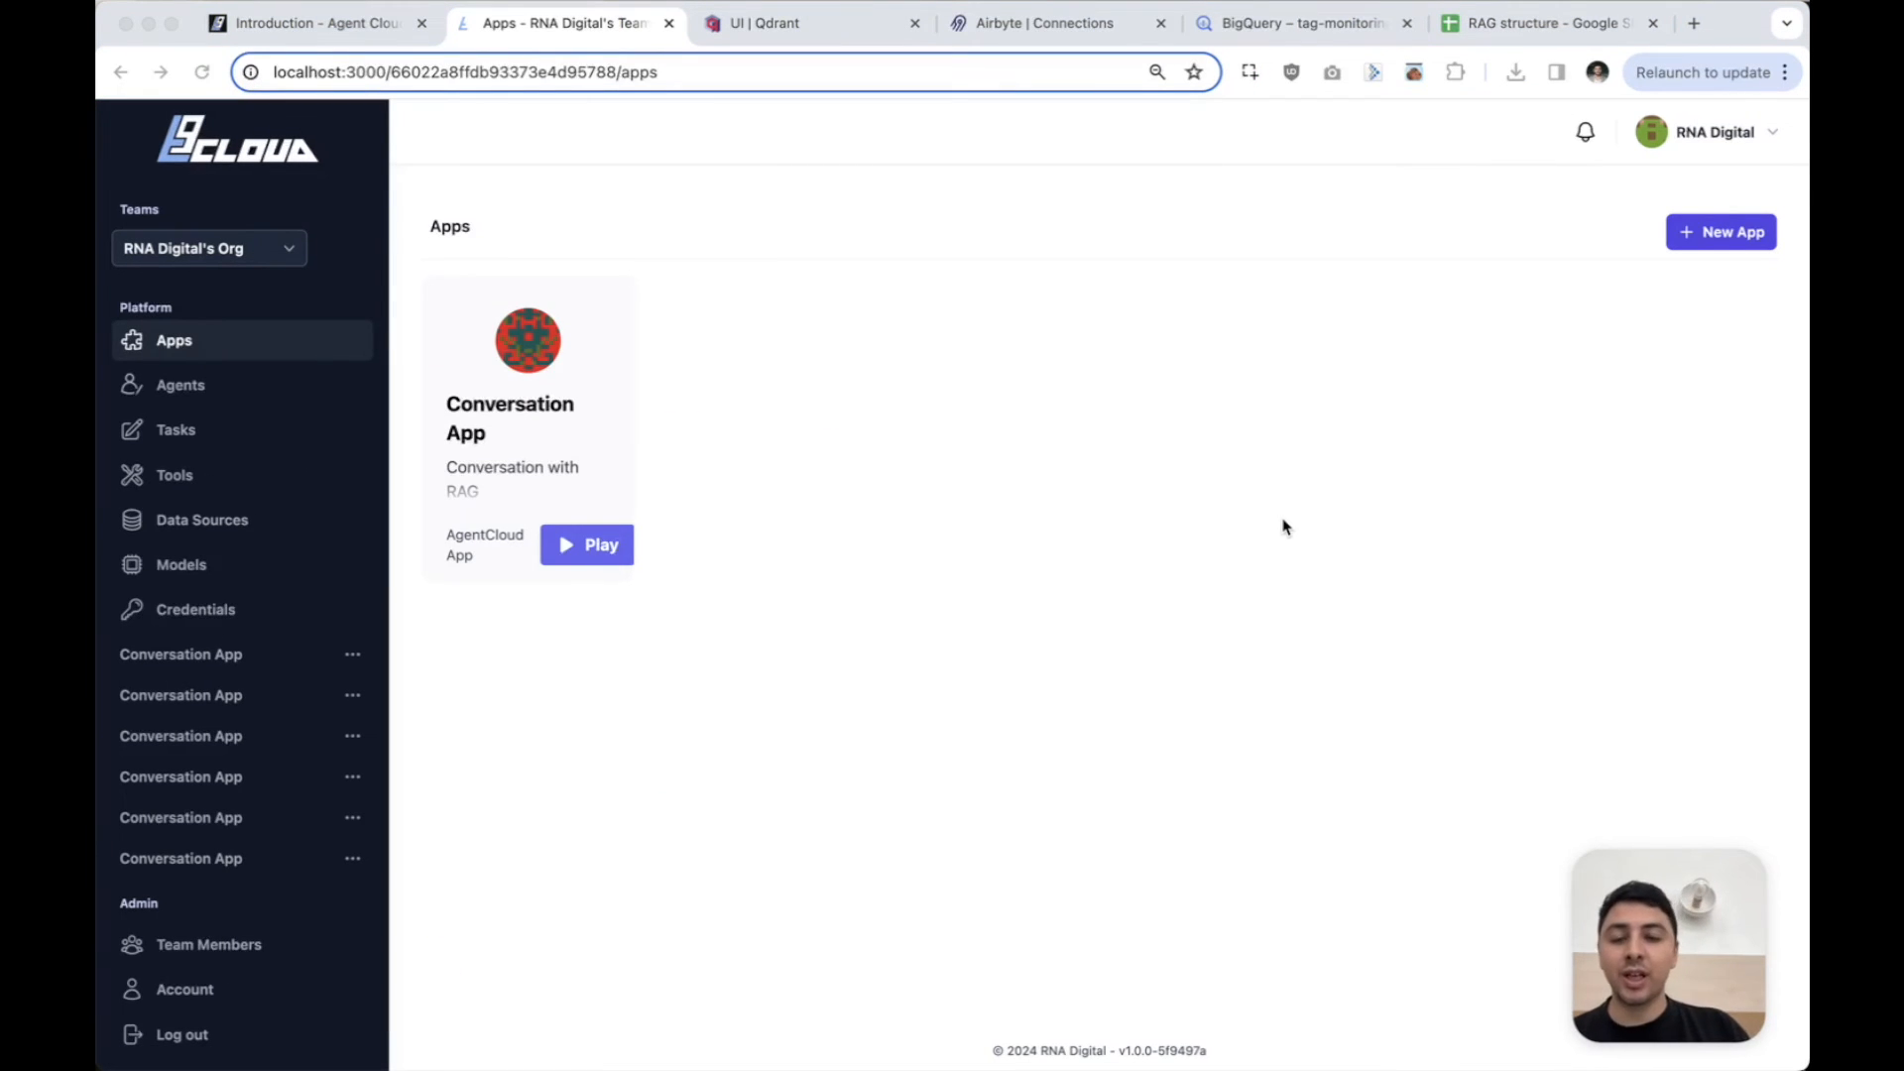
left_click(566, 541)
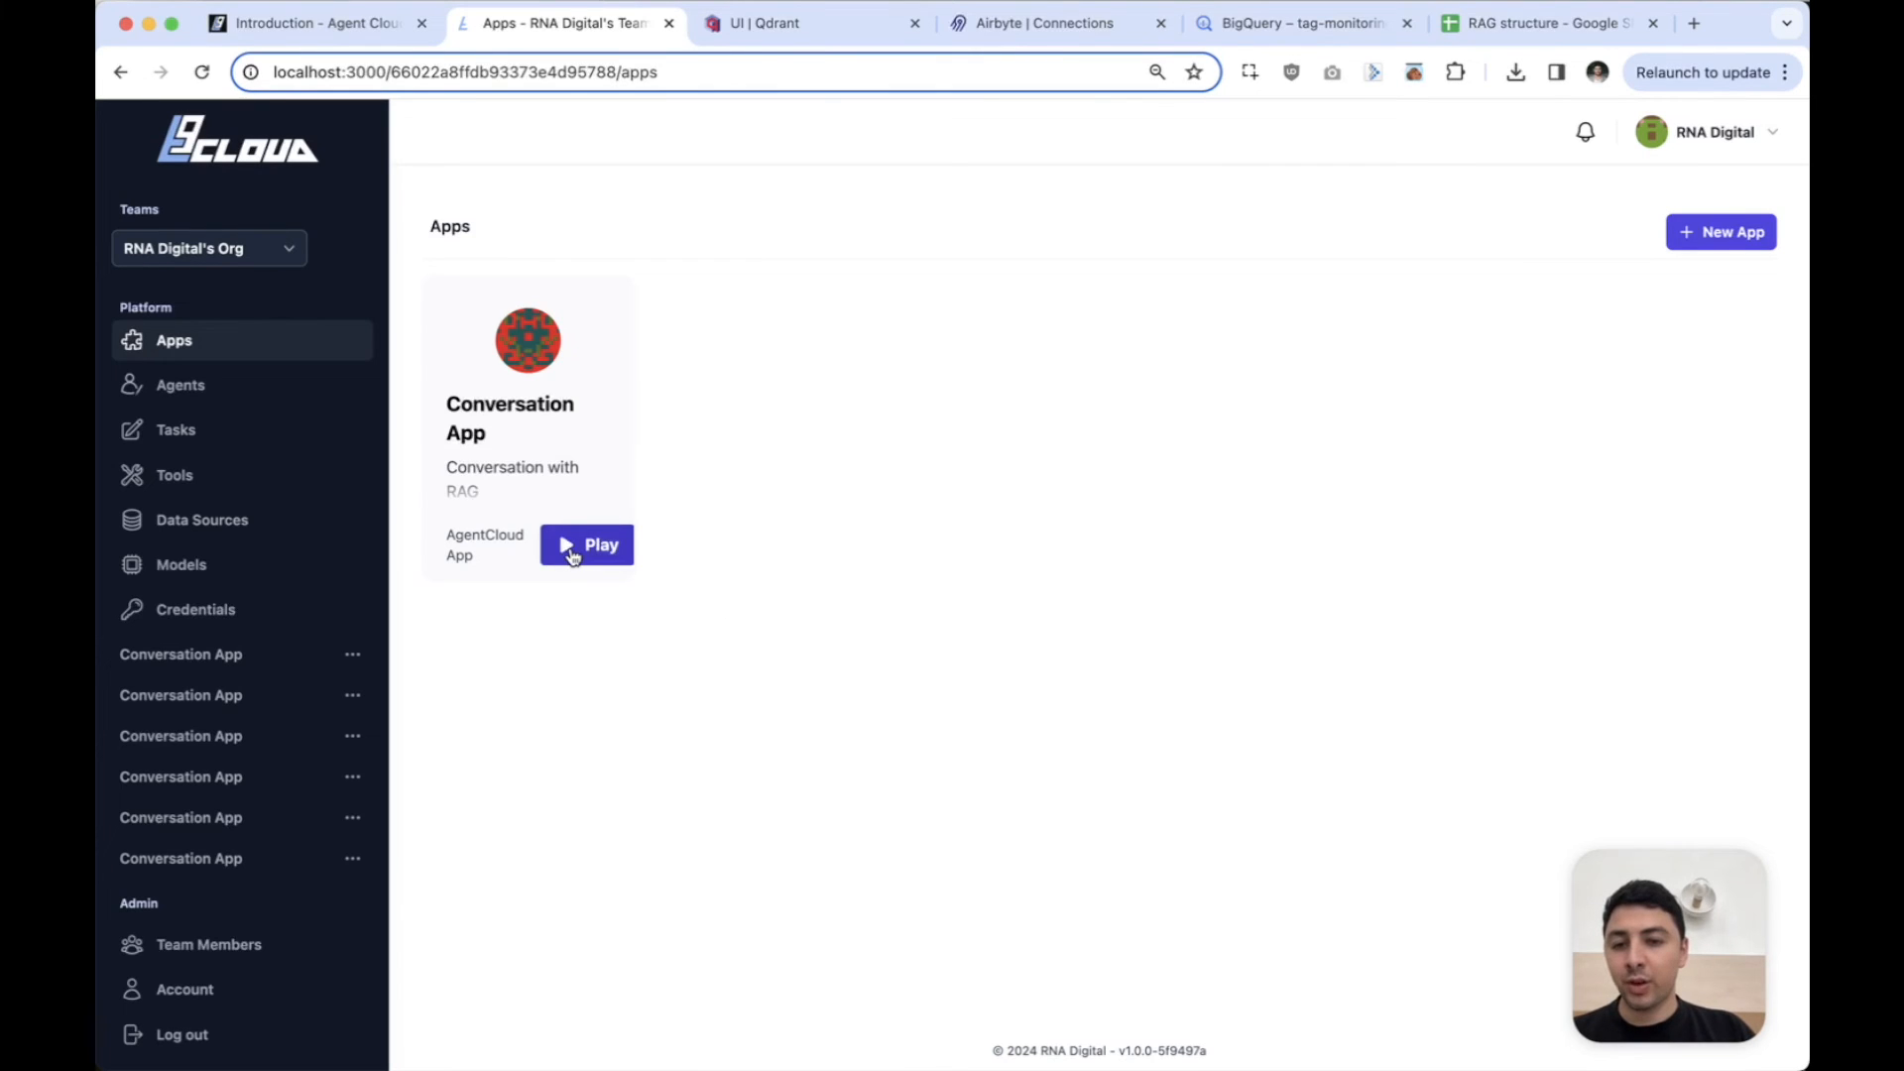
left_click(572, 553)
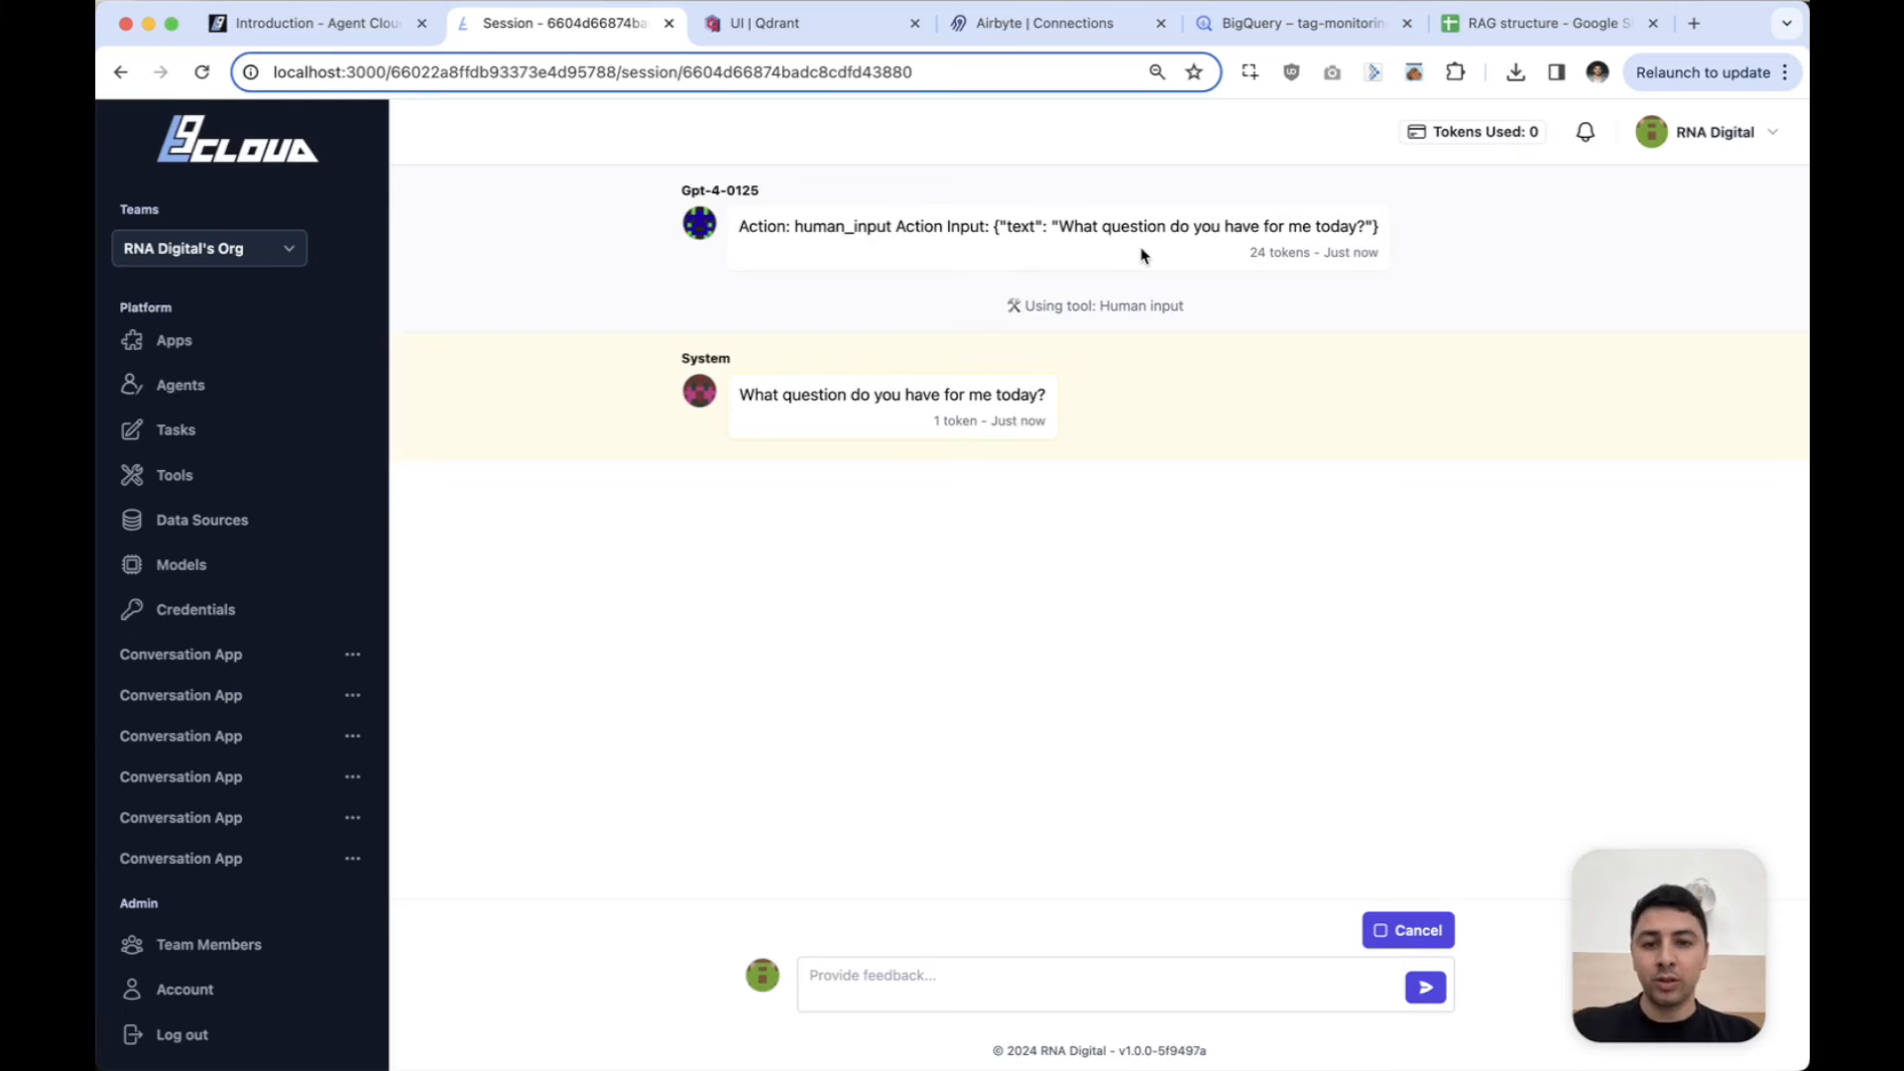
Ask the agent "According to elon, why was the twitter deal on hold?".
left_click(893, 987)
type("A")
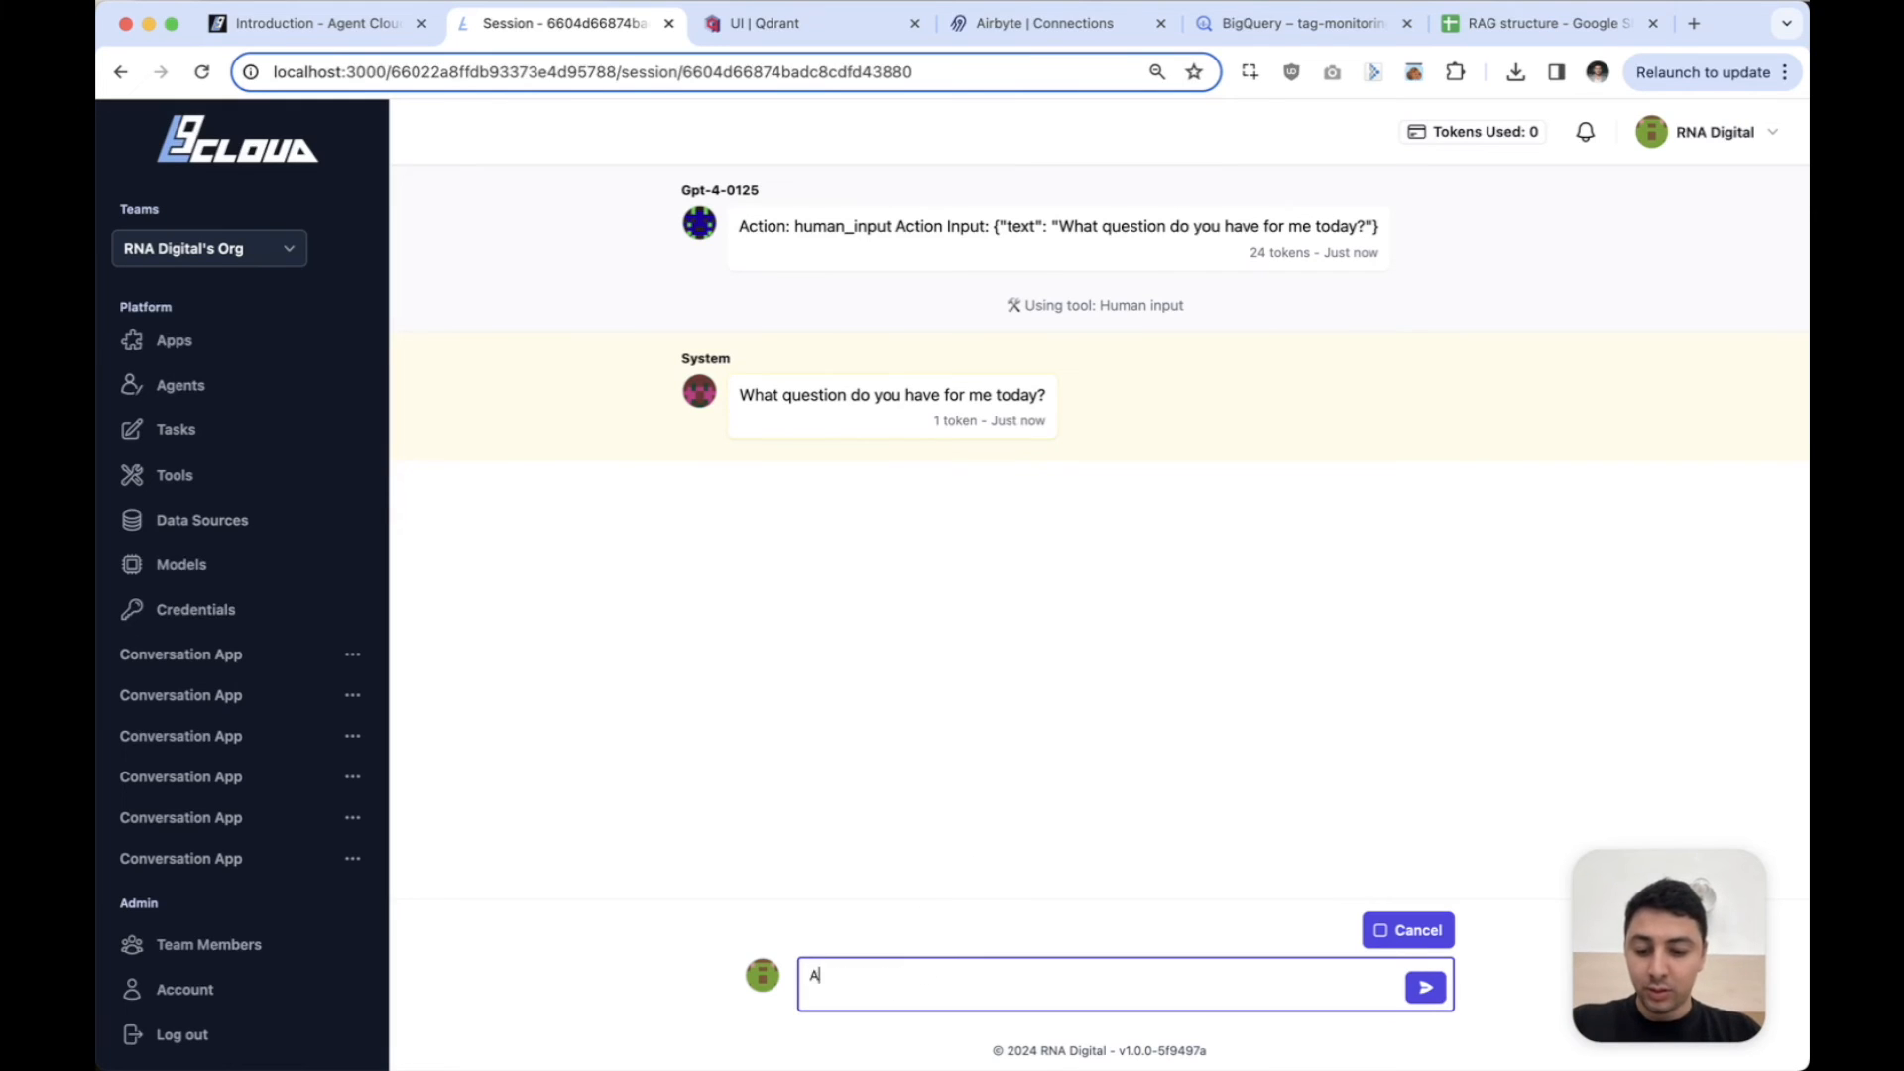
type("ccordin")
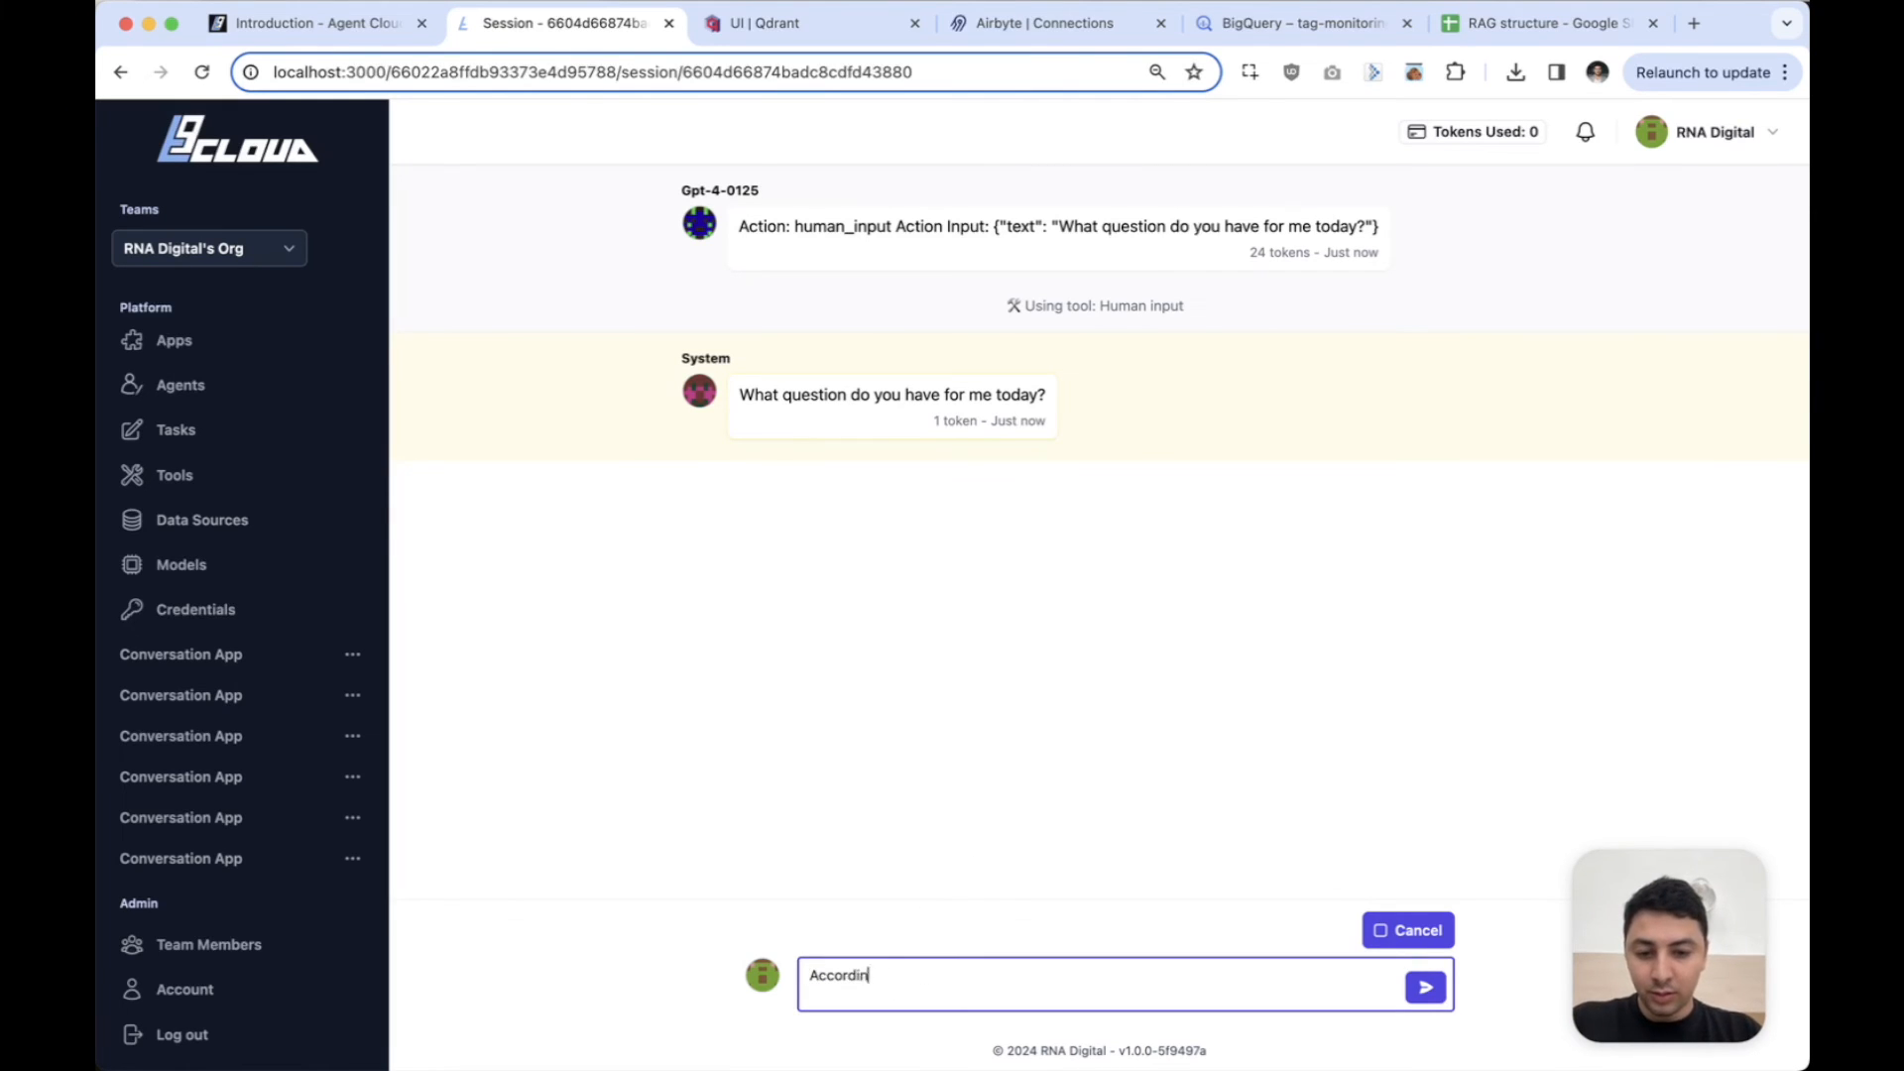
type("g to elon, why w")
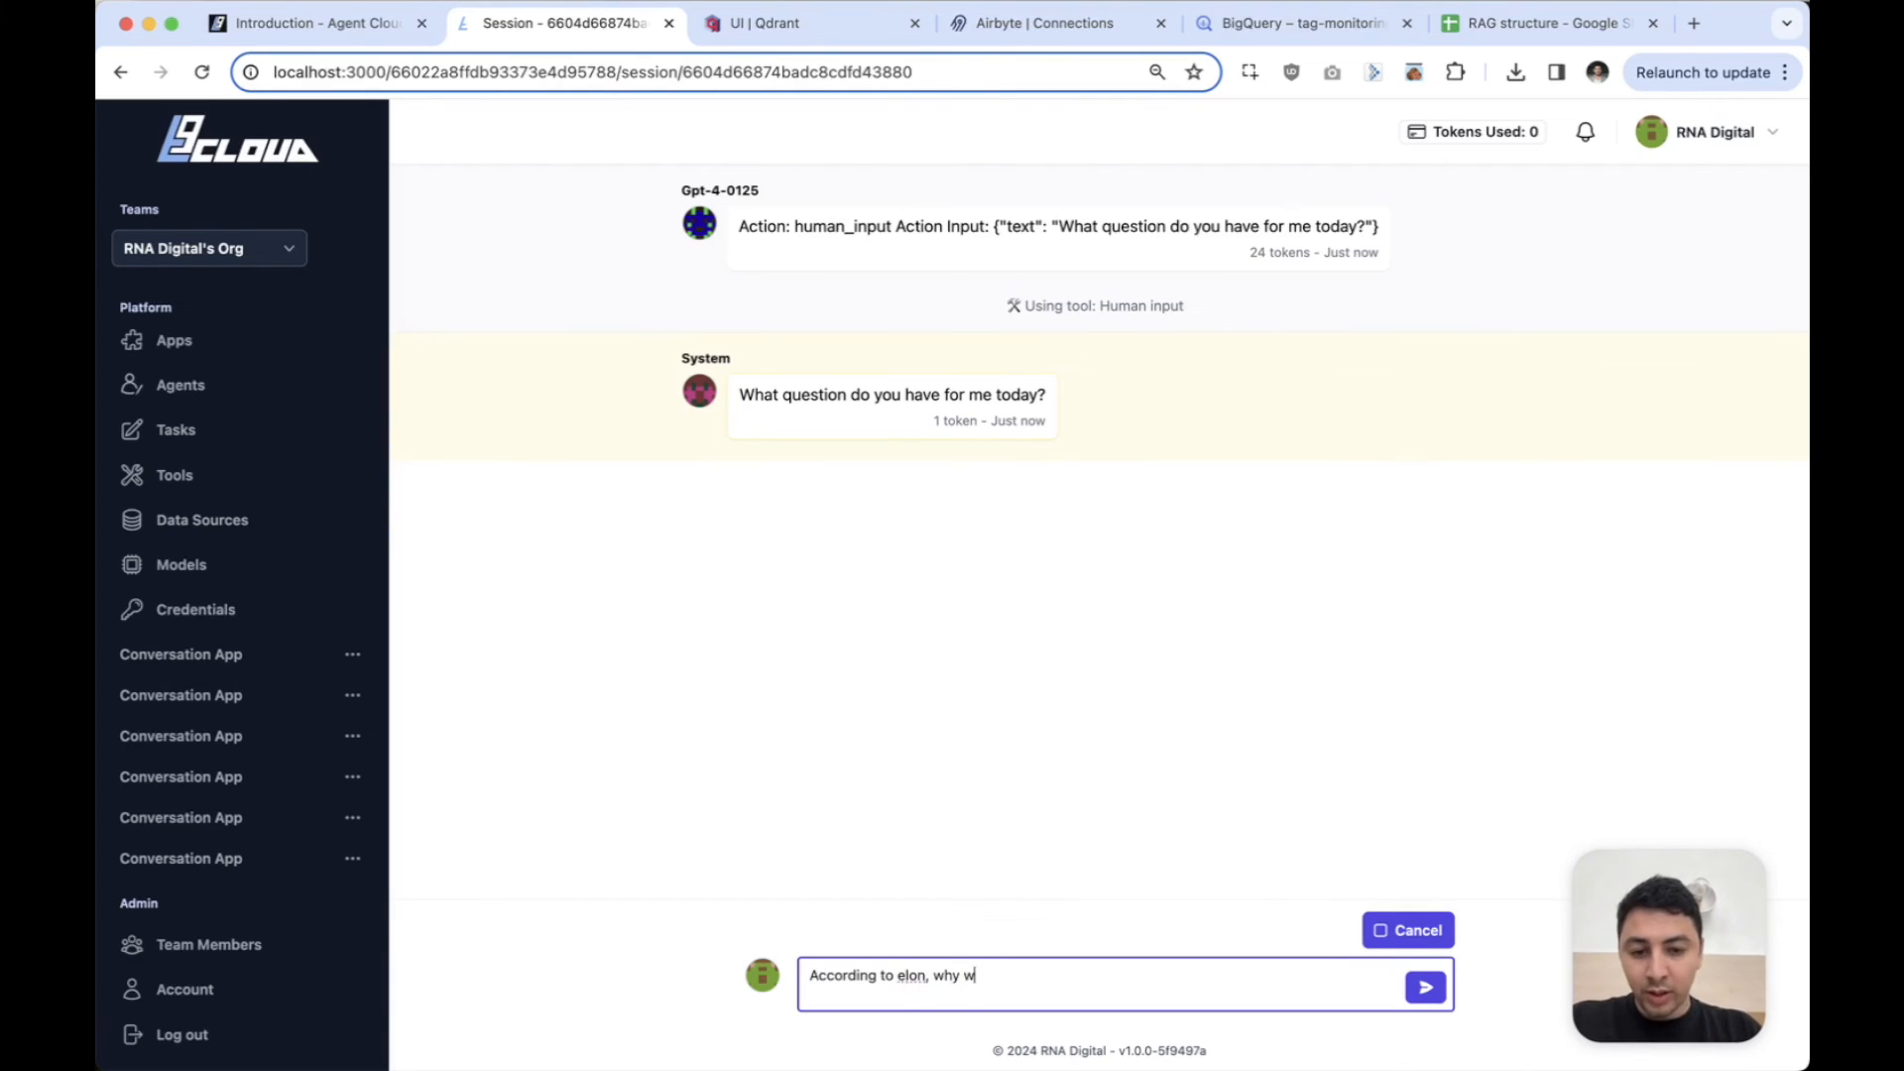
type("as thew  twitter deal on hold")
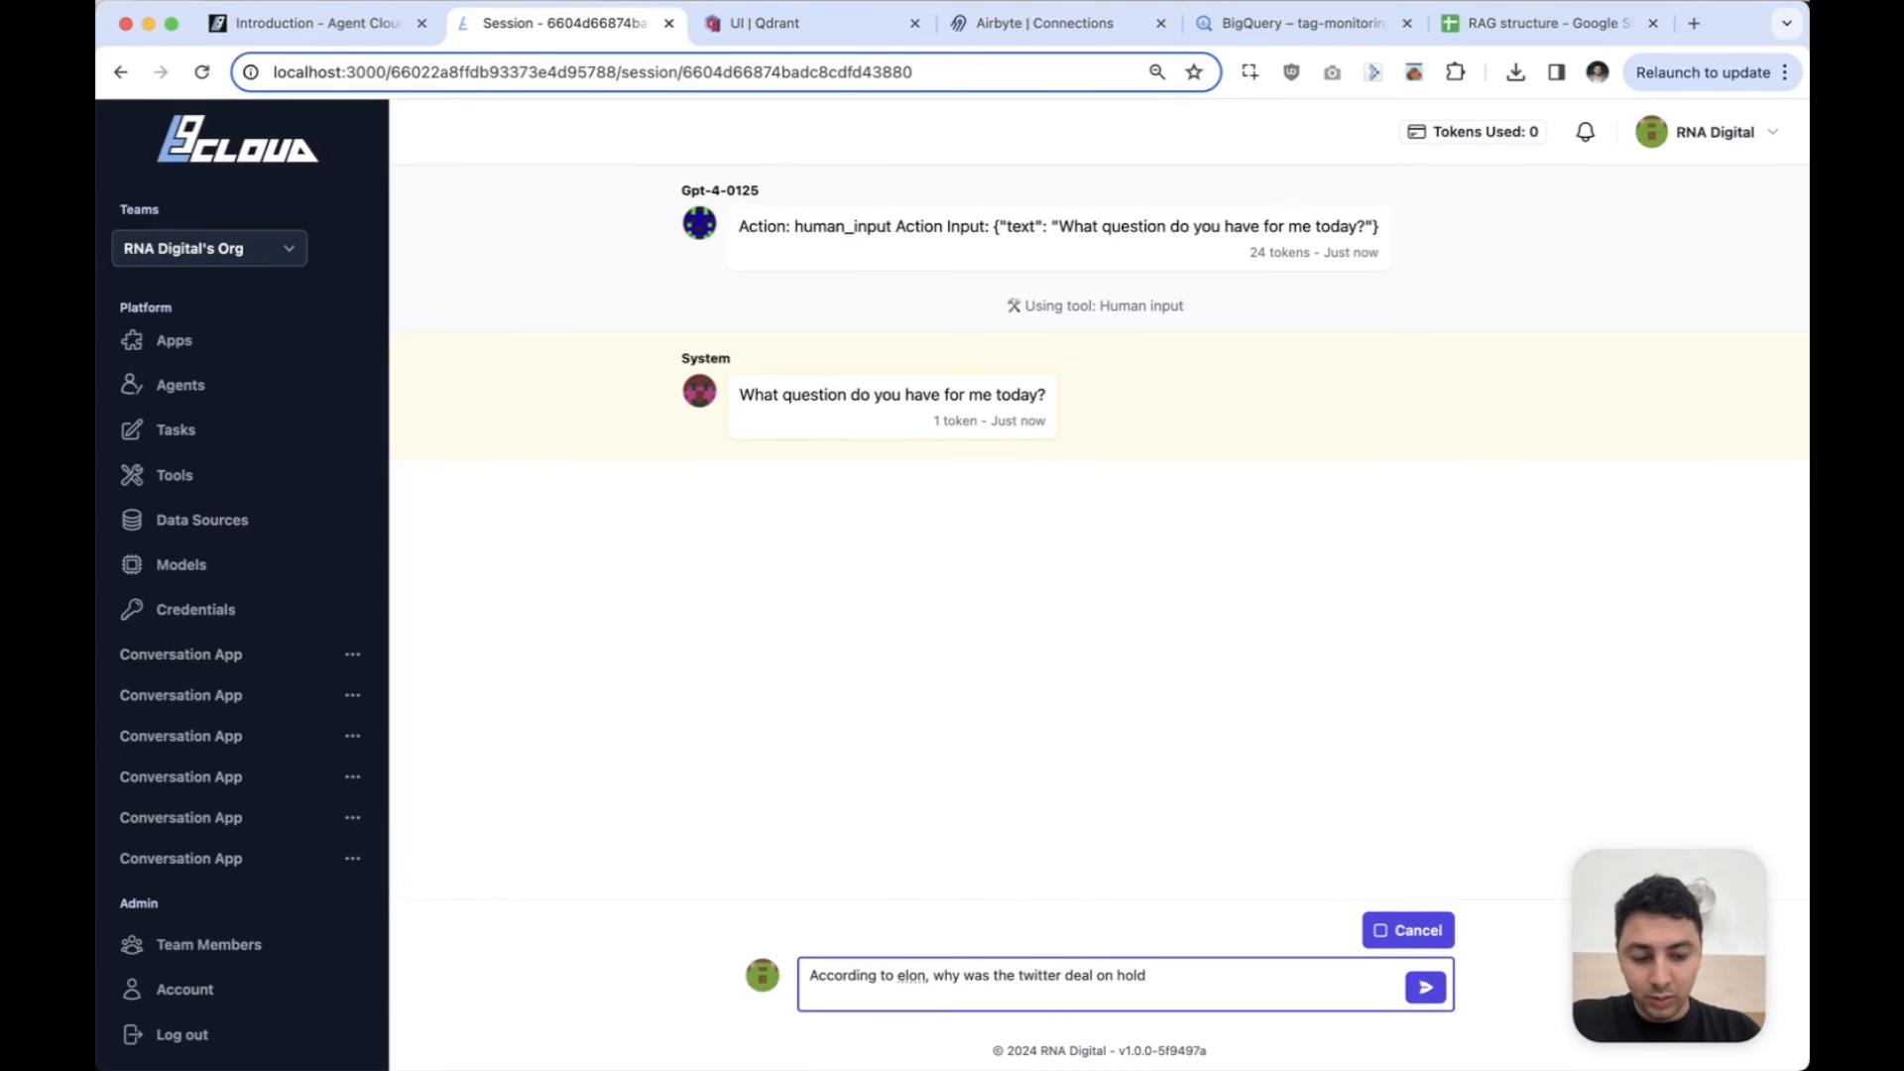
type("?")
key("Return")
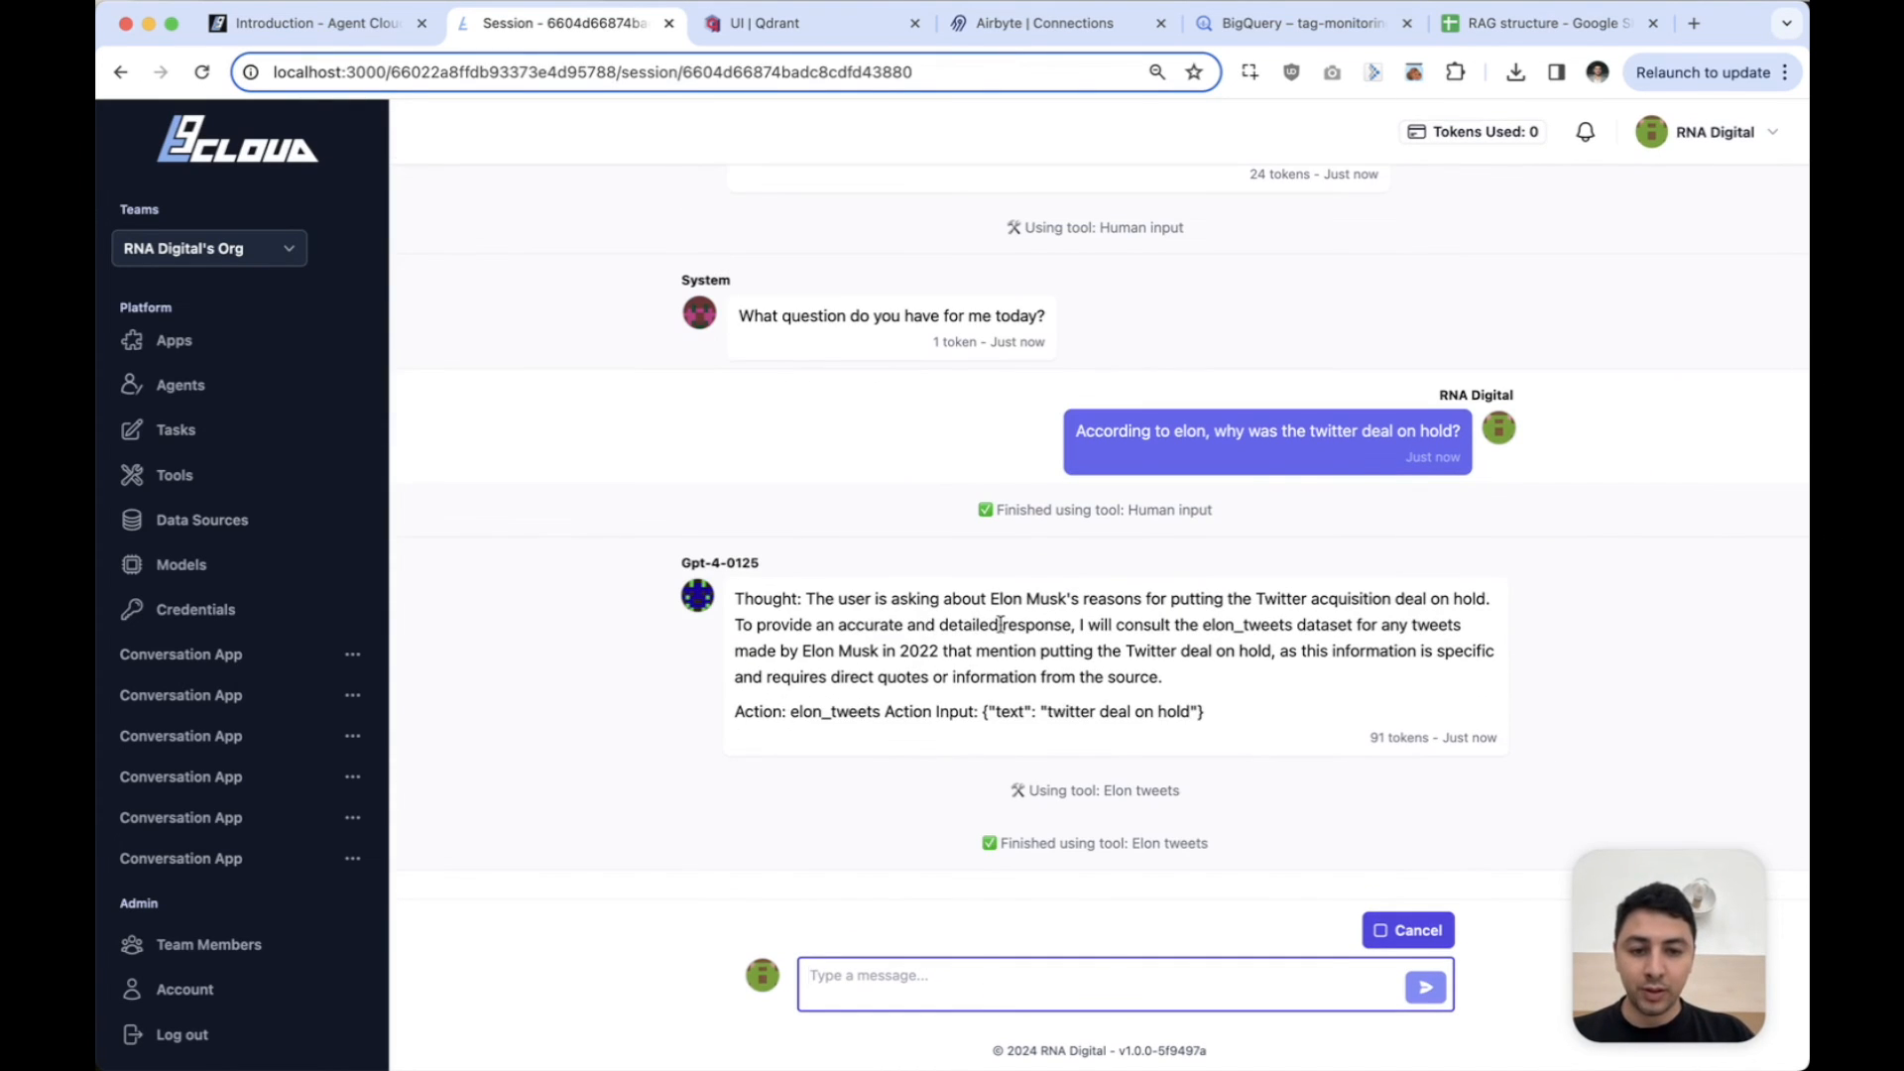
Examine the agent's response, including the elon_tweets dataset lookup, its search text and the quoted reason for the hold.
left_click_drag(1202, 624, 1334, 627)
left_click(1334, 627)
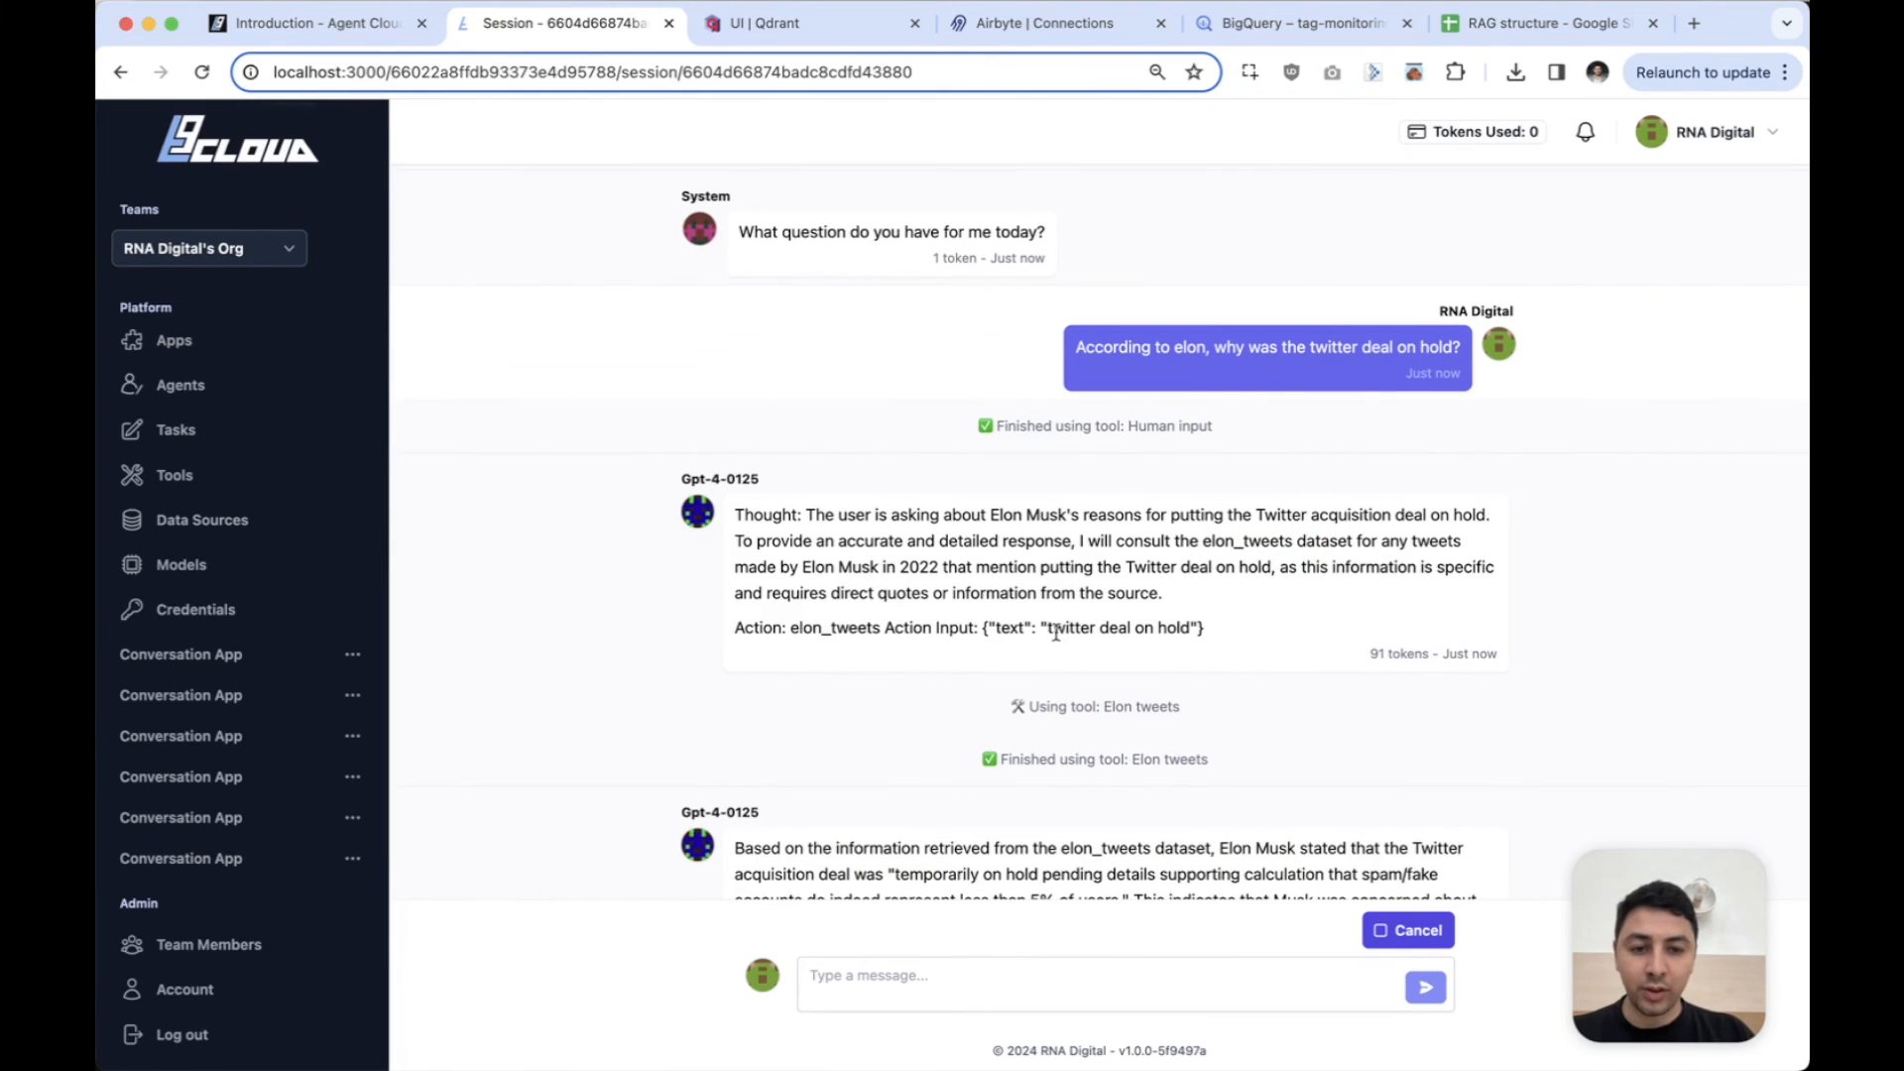
left_click_drag(1048, 630, 1191, 631)
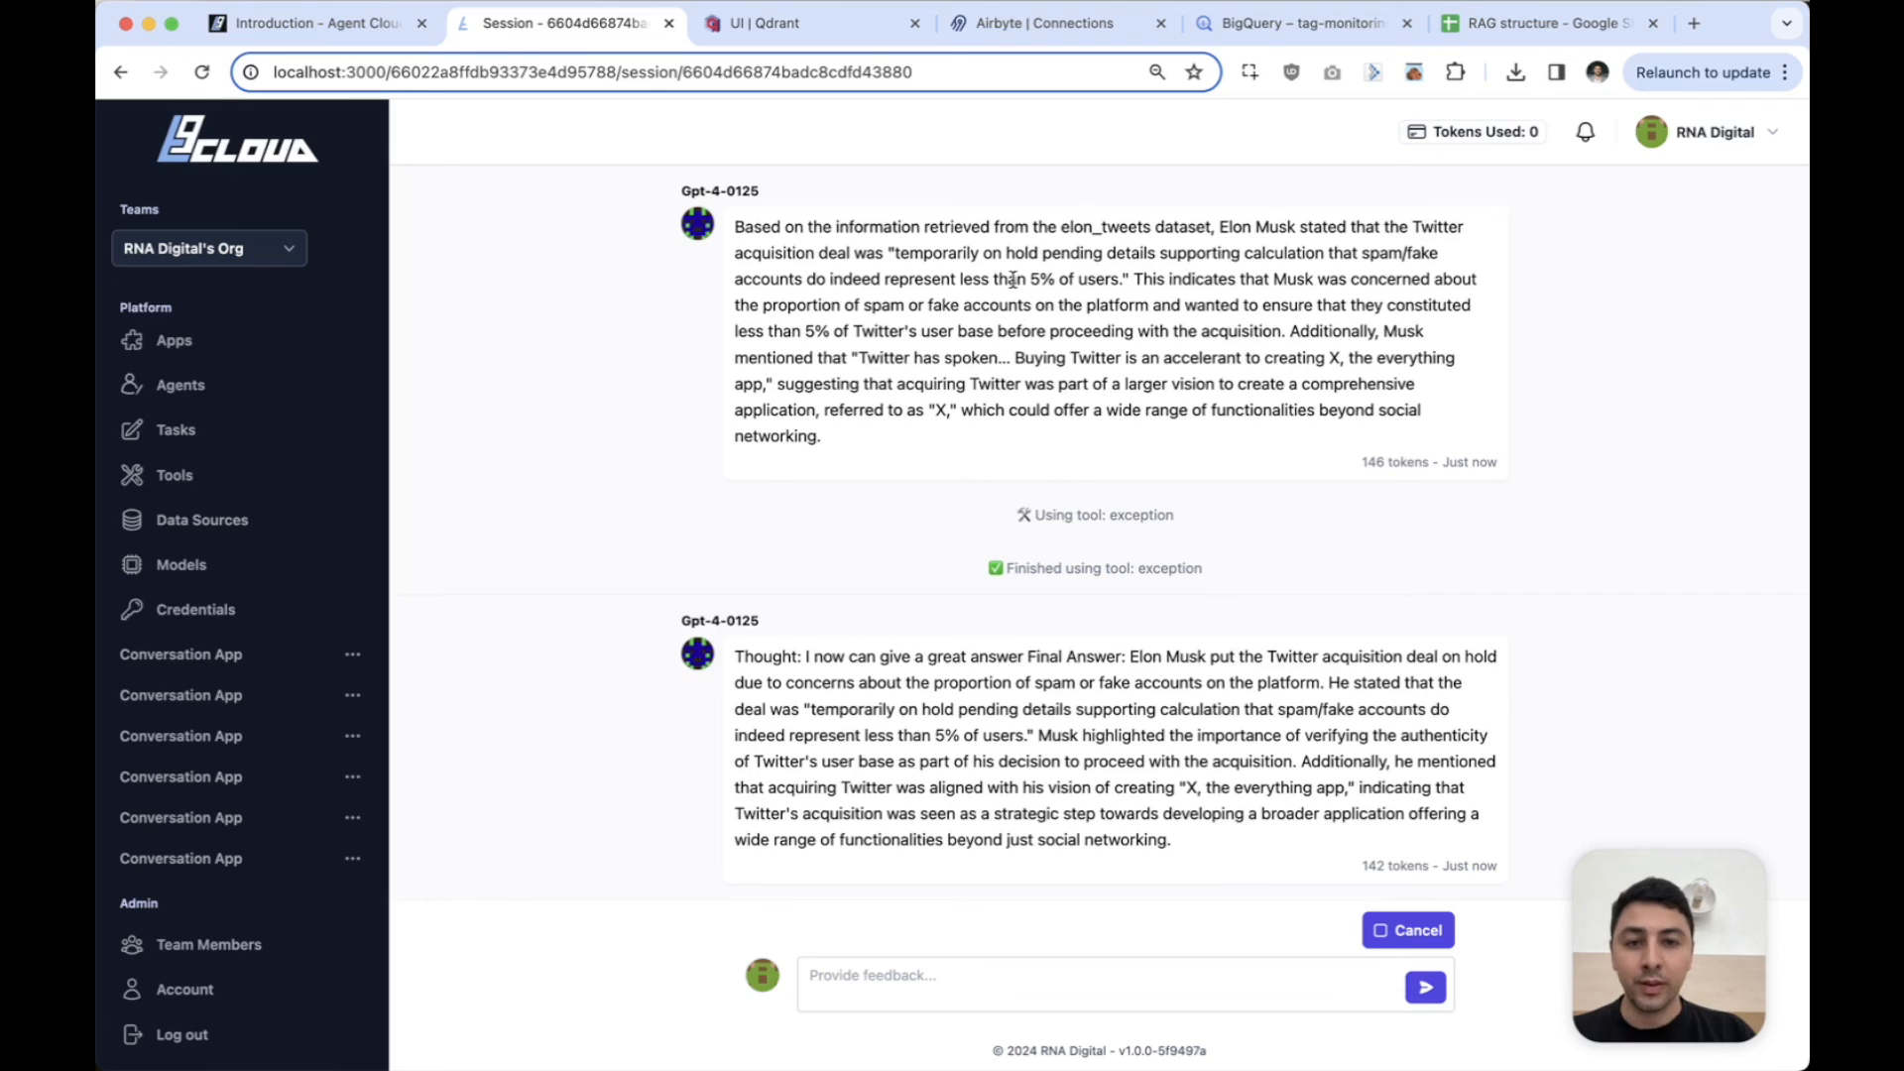
left_click_drag(893, 252, 1122, 277)
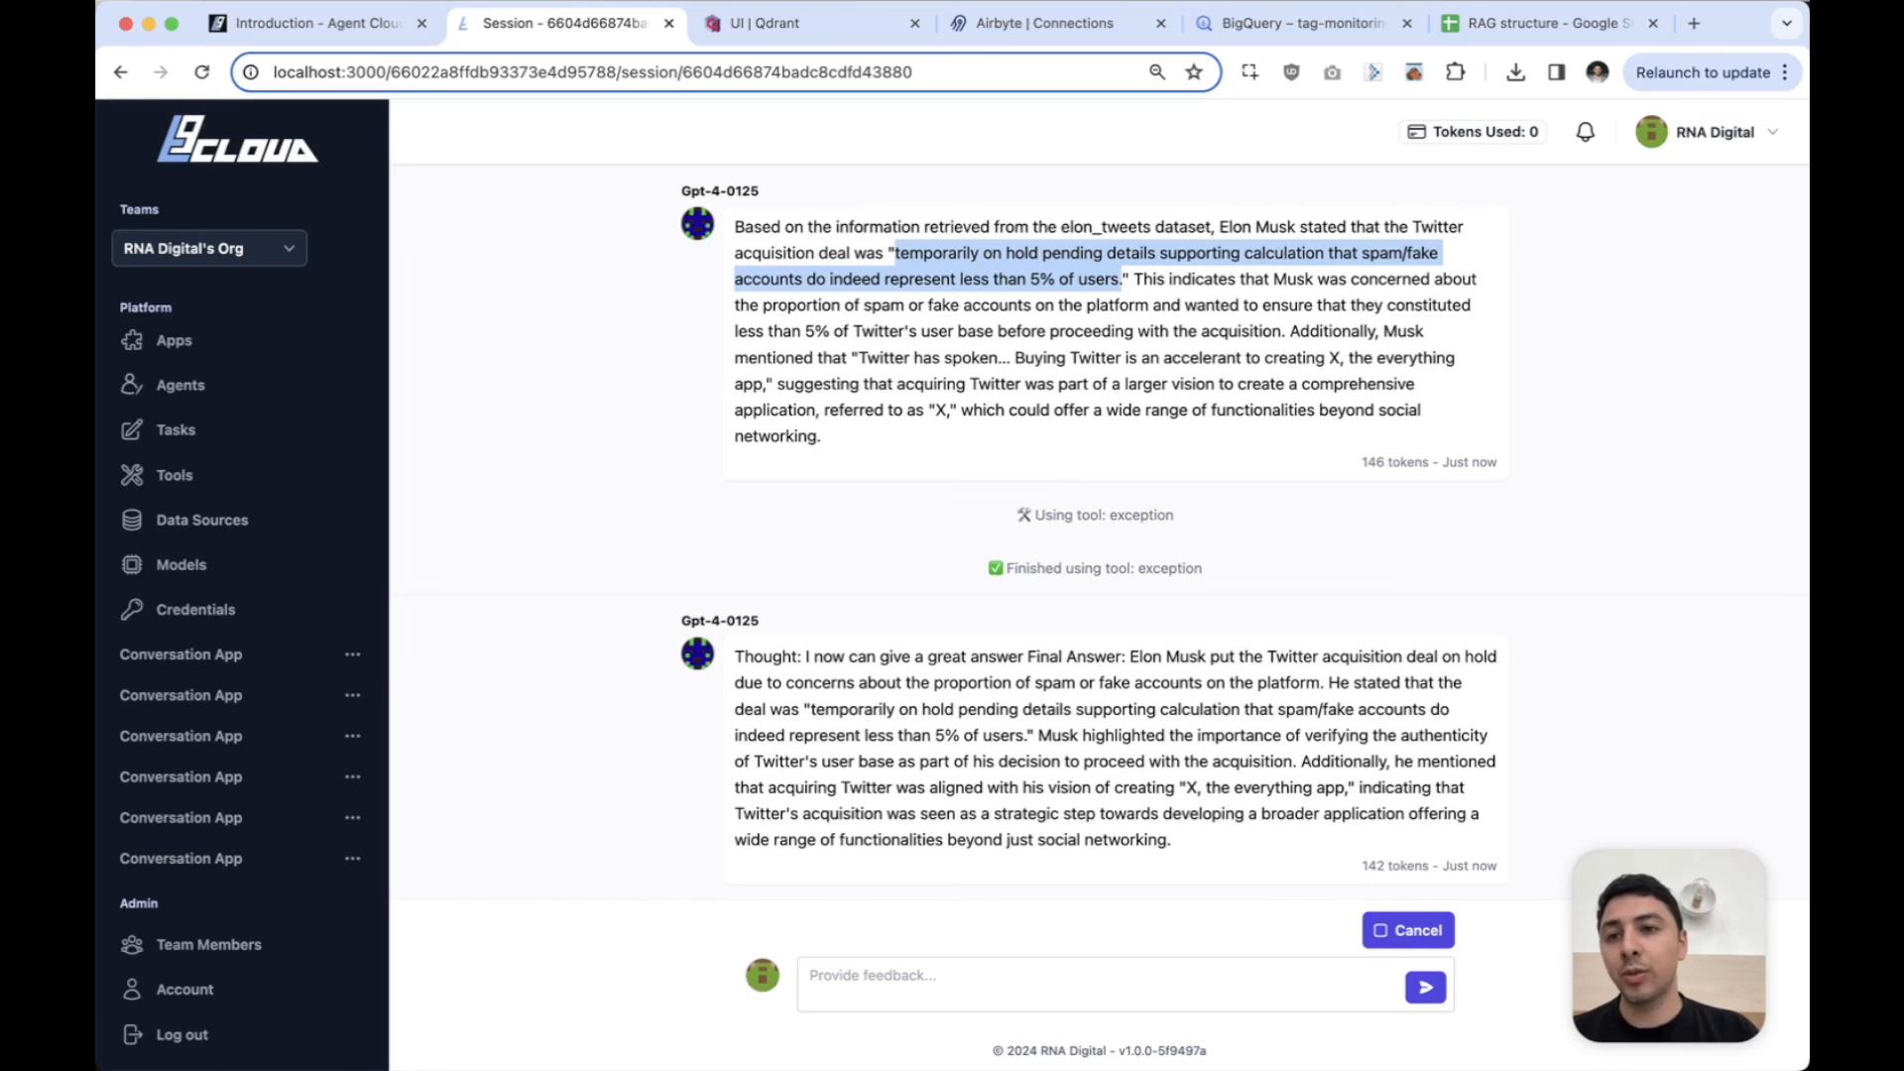
Switch to the Agent Cloud documentation's Introduction page and view the infrastructure diagram from ingestion to deployment.
left_click(302, 23)
scroll(914, 375, "up", 10)
scroll(914, 375, "down", 15)
scroll(913, 375, "up", 5)
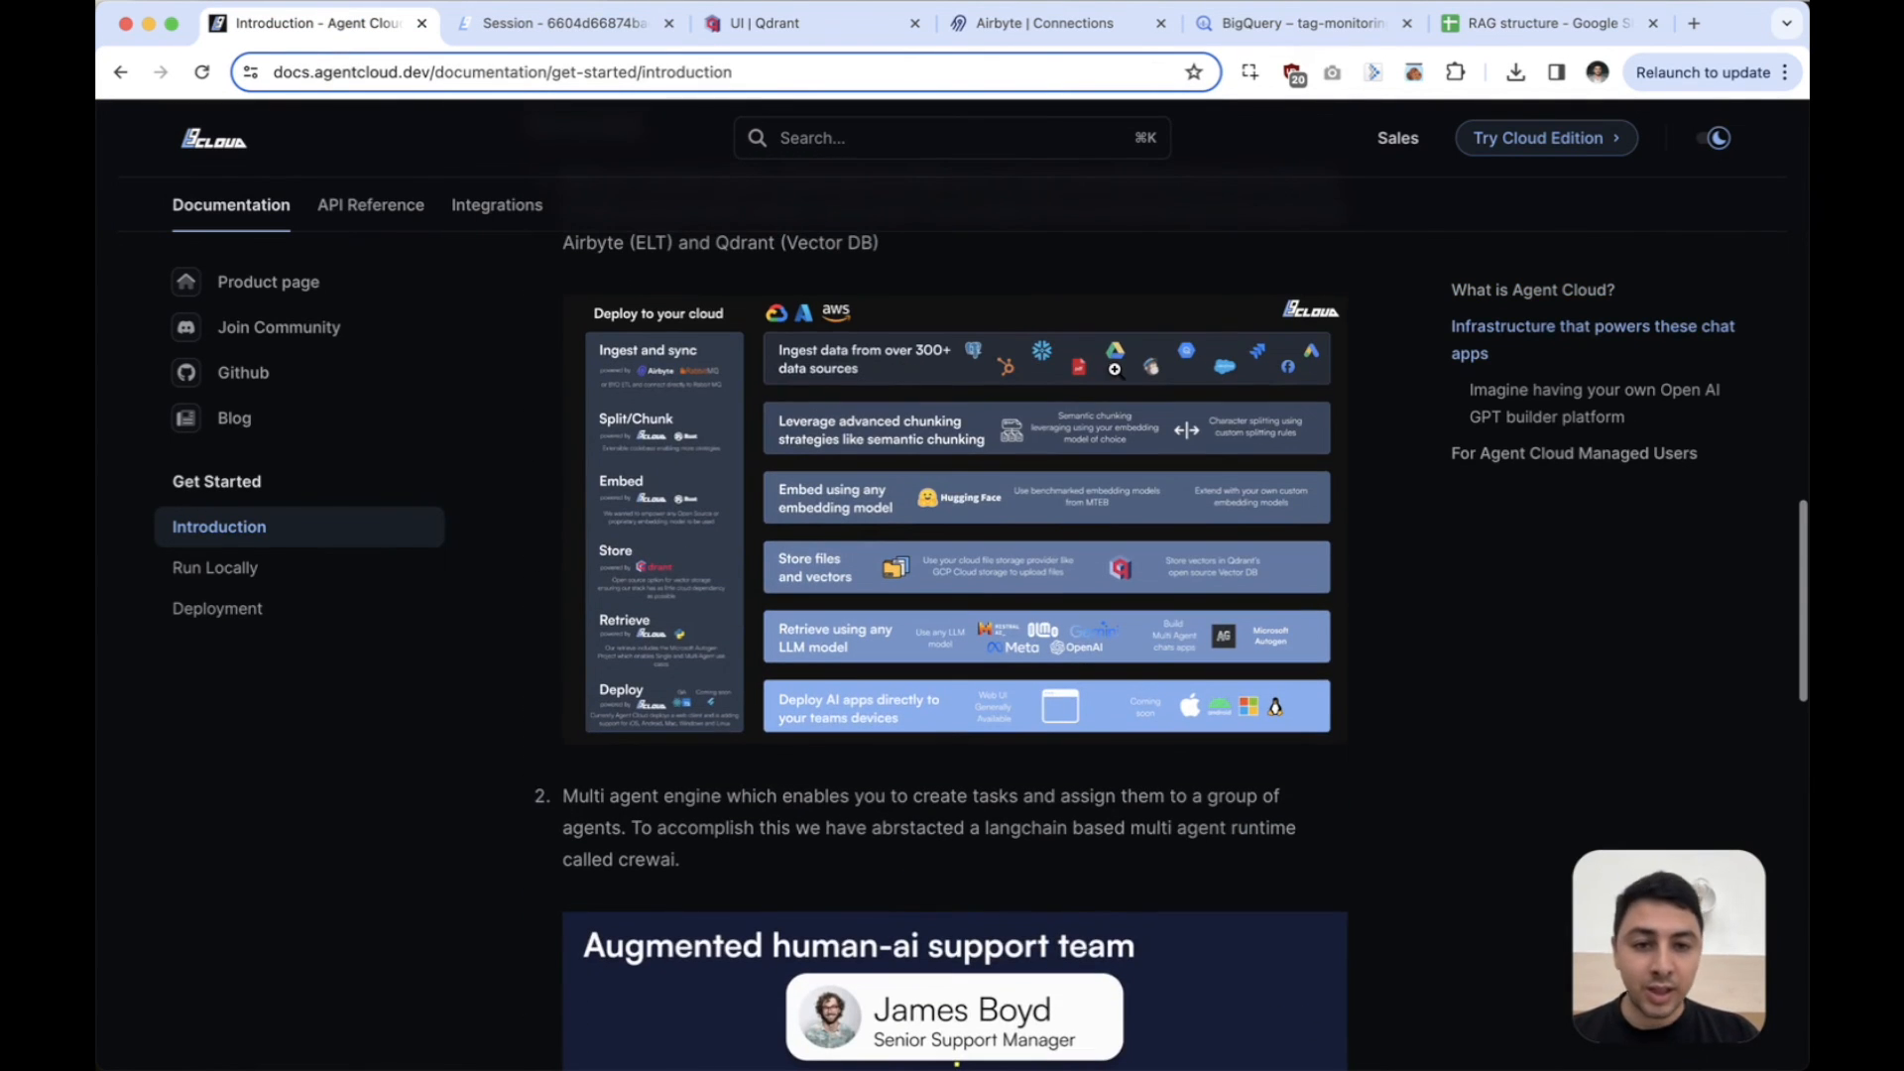